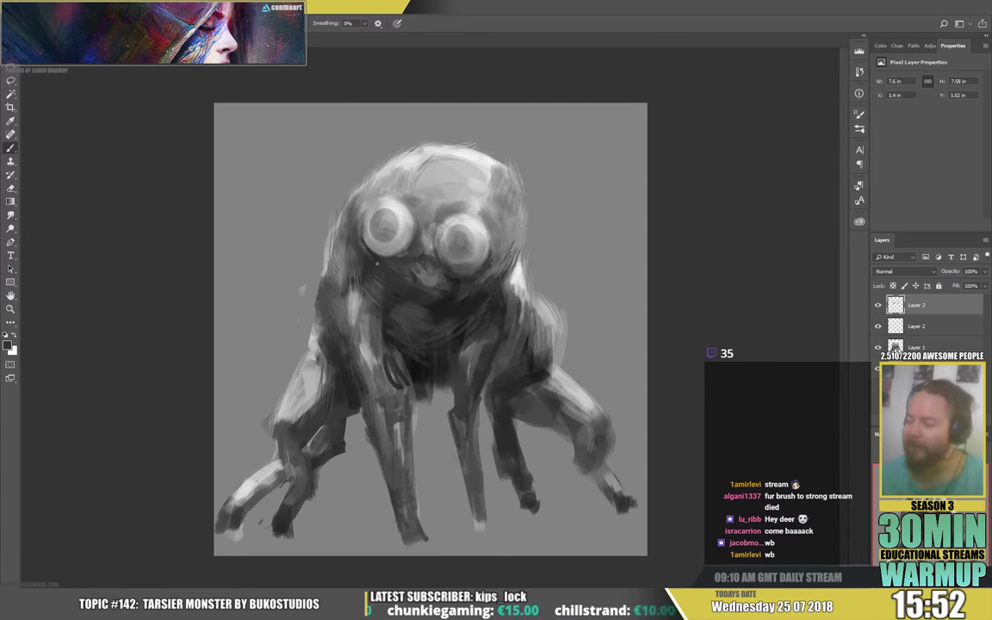
- Paint white highlights in both eyes and small pale teeth in the monster's mouth
key("x")
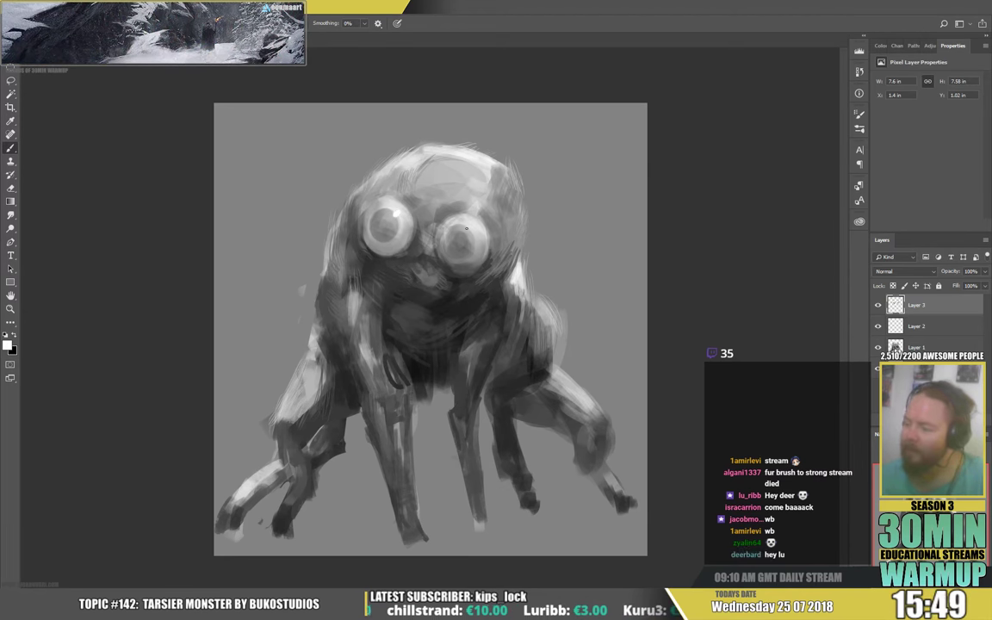
left_click(433, 246, "alt")
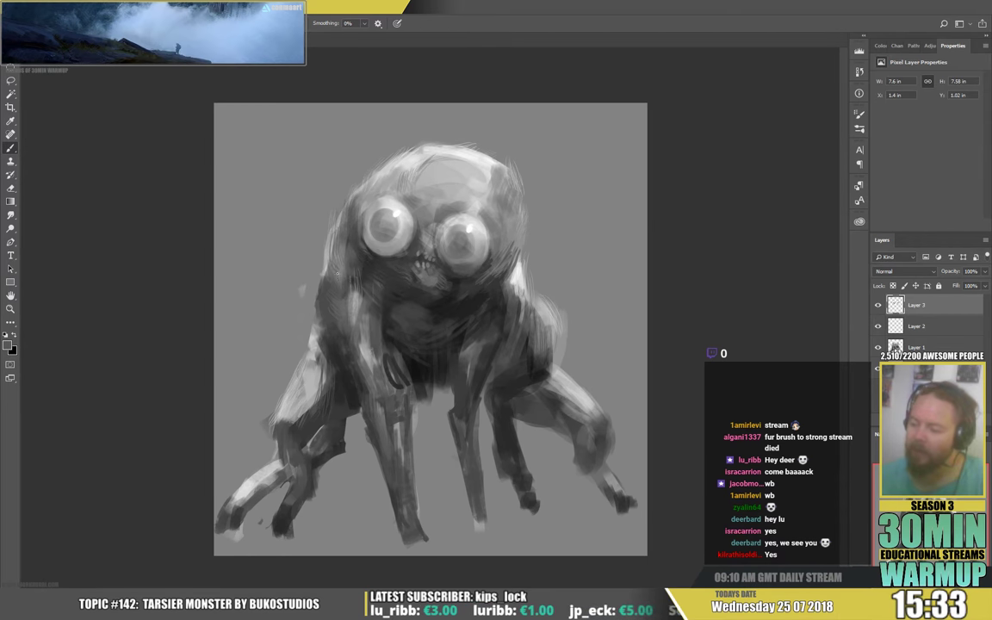
- Sample a dark grey and paint shading on the shoulder beside the face and on the thigh of the left hind leg
left_click(356, 278, "alt")
left_click_drag(359, 271, 357, 291)
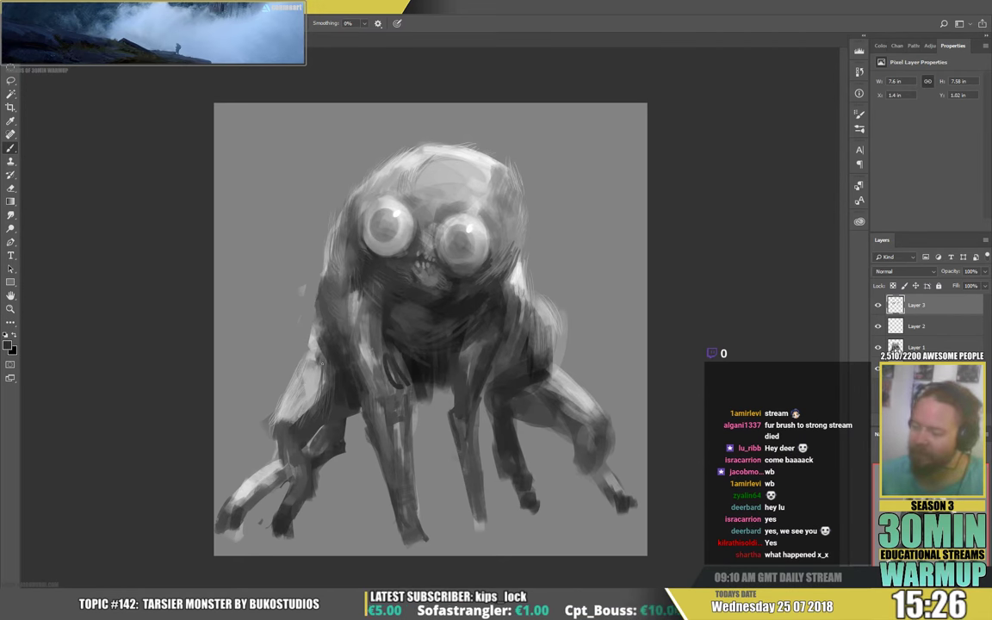
left_click_drag(321, 350, 317, 374)
left_click_drag(319, 345, 312, 362)
left_click_drag(284, 325, 323, 390)
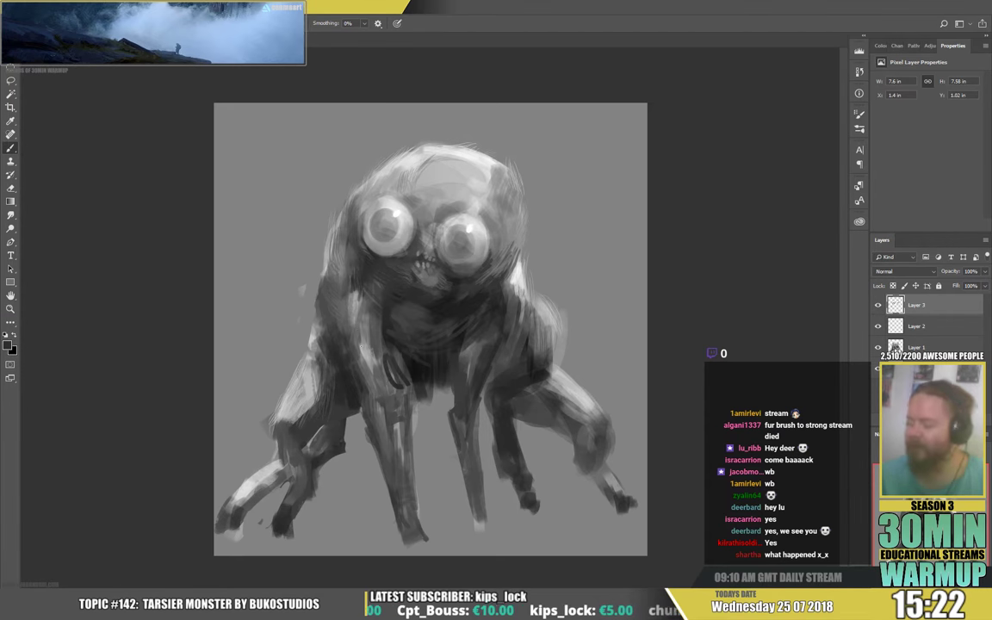
- Adjust the brush, darken the left hind leg down to the knee, and touch up the left front leg with sampled dark grey
right_click(314, 404)
left_click(315, 404)
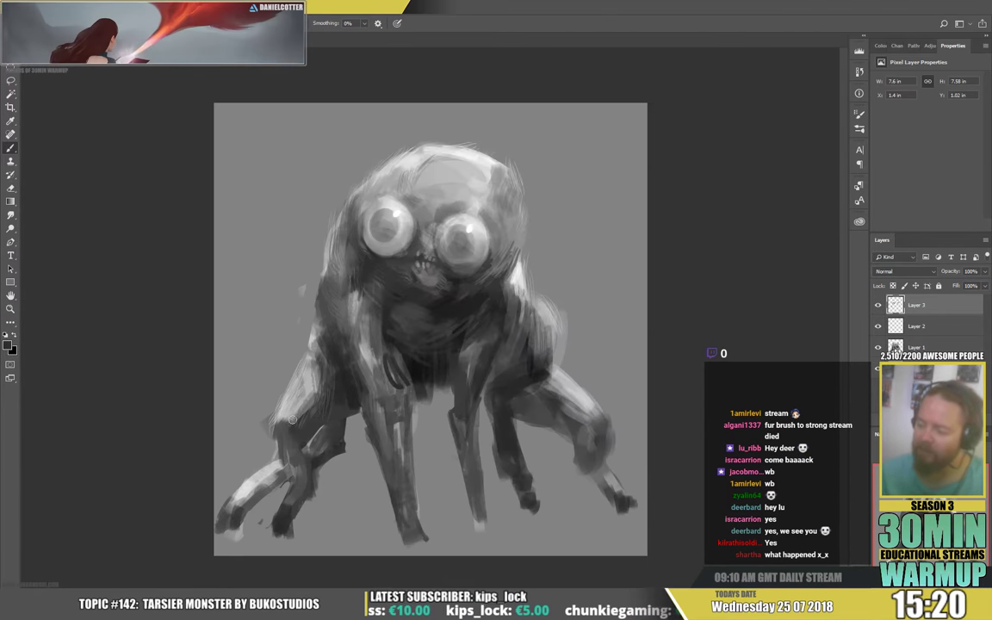
mouse_move(313, 388)
left_mouse_down()
mouse_move(292, 420)
mouse_move(310, 442)
left_mouse_up()
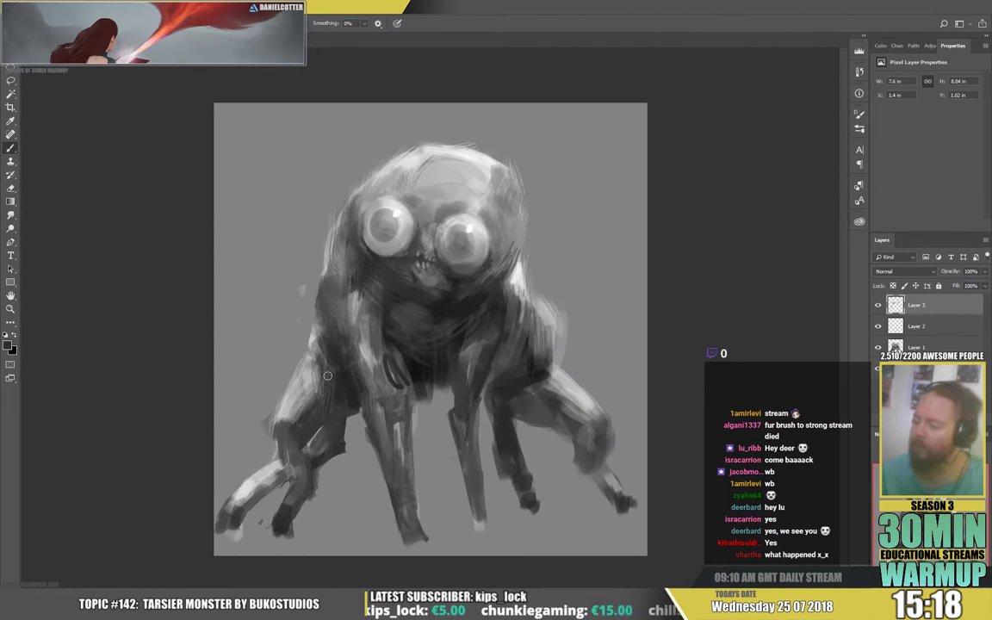
left_click(349, 399, "alt")
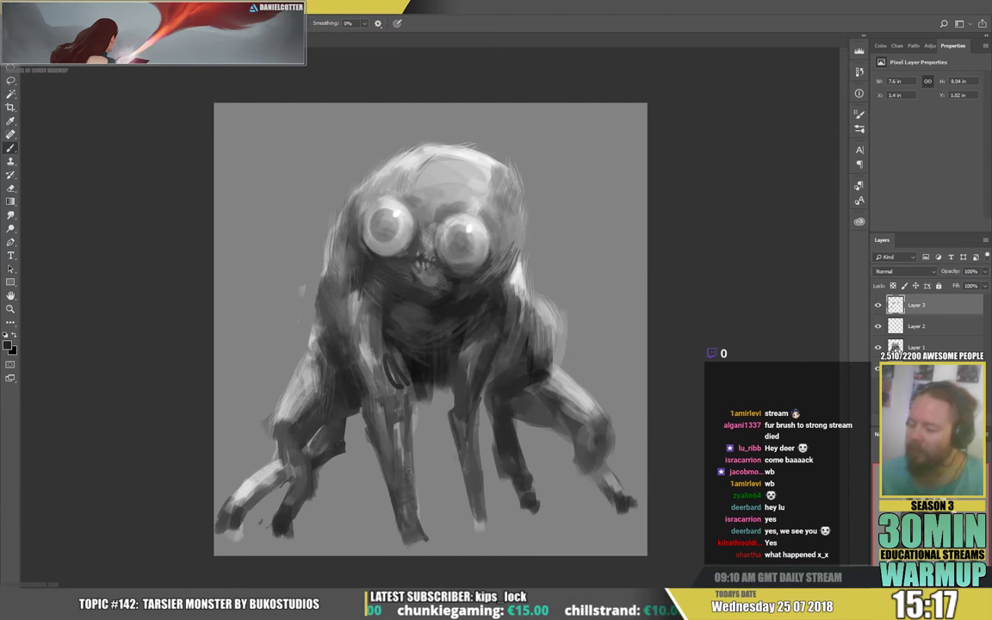
left_click_drag(411, 455, 397, 478)
- Merge Layers 1 to 3 into one layer and erase the rough edges along both front legs
left_click(916, 346, "shift")
key("ctrl+e")
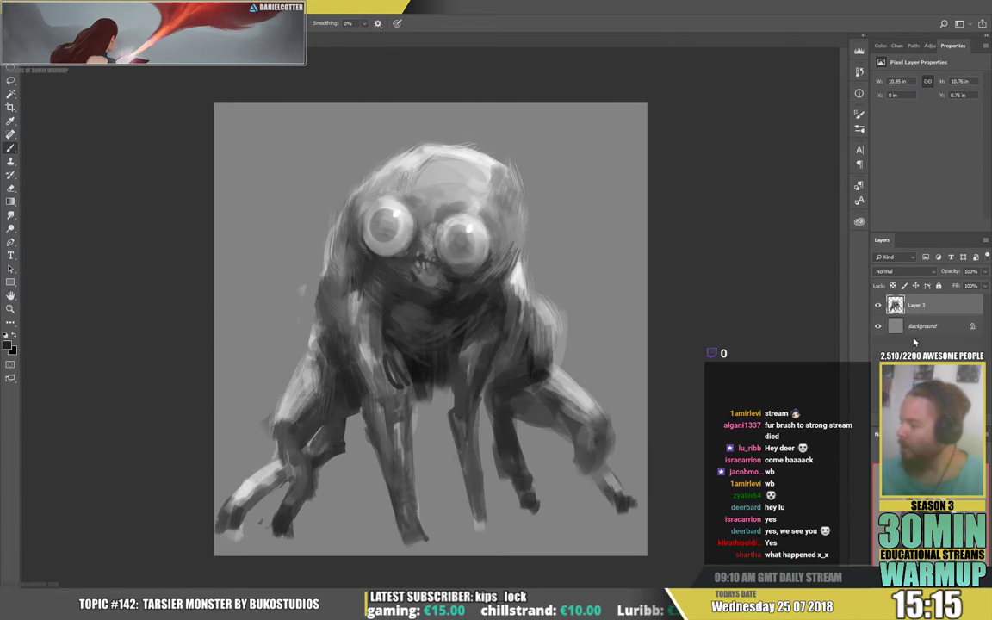
key("e")
mouse_move(371, 407)
left_mouse_down()
mouse_move(374, 452)
mouse_move(372, 426)
left_mouse_up()
left_click_drag(385, 473, 400, 529)
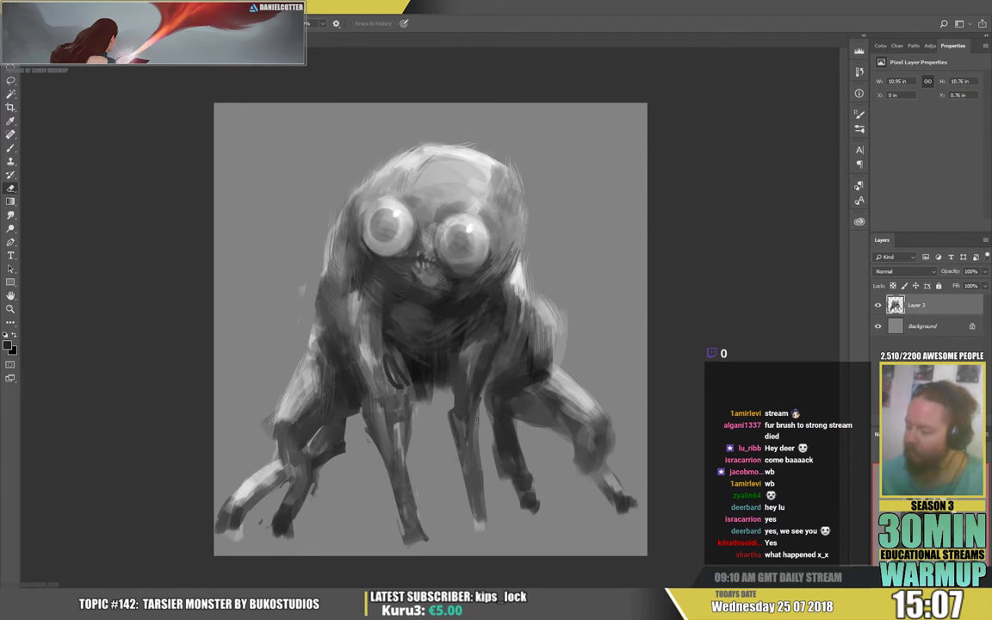
left_click_drag(476, 433, 484, 494)
- Set the round brush to 29 px and paint dark strokes beside the chin and fur strands hanging from the belly
key("b")
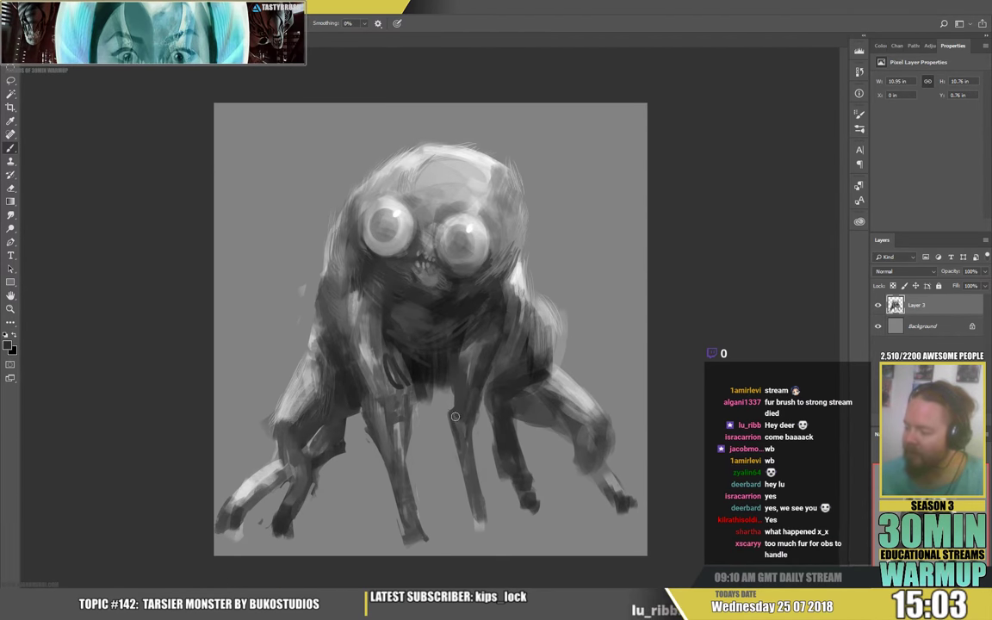
right_click(500, 321)
left_click_drag(572, 164, 564, 163)
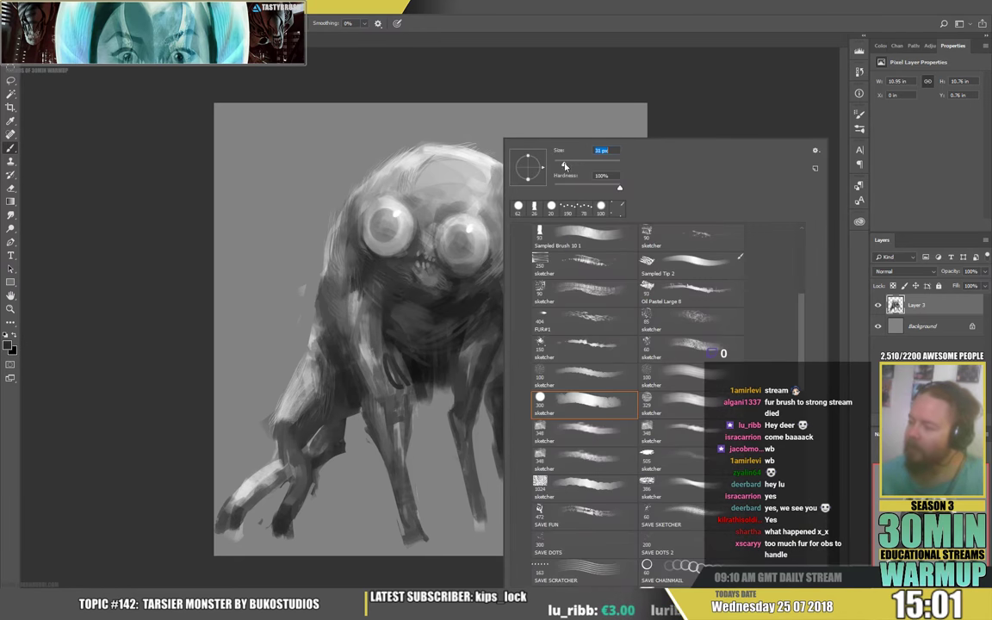
left_click(389, 301, "alt")
left_click_drag(342, 289, 374, 275)
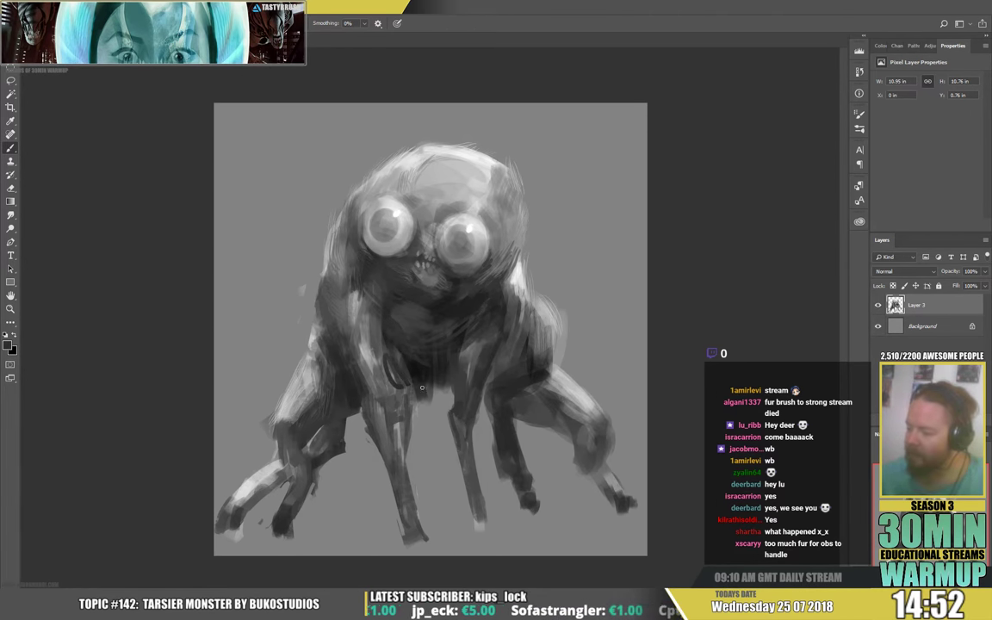
left_click_drag(427, 389, 437, 429)
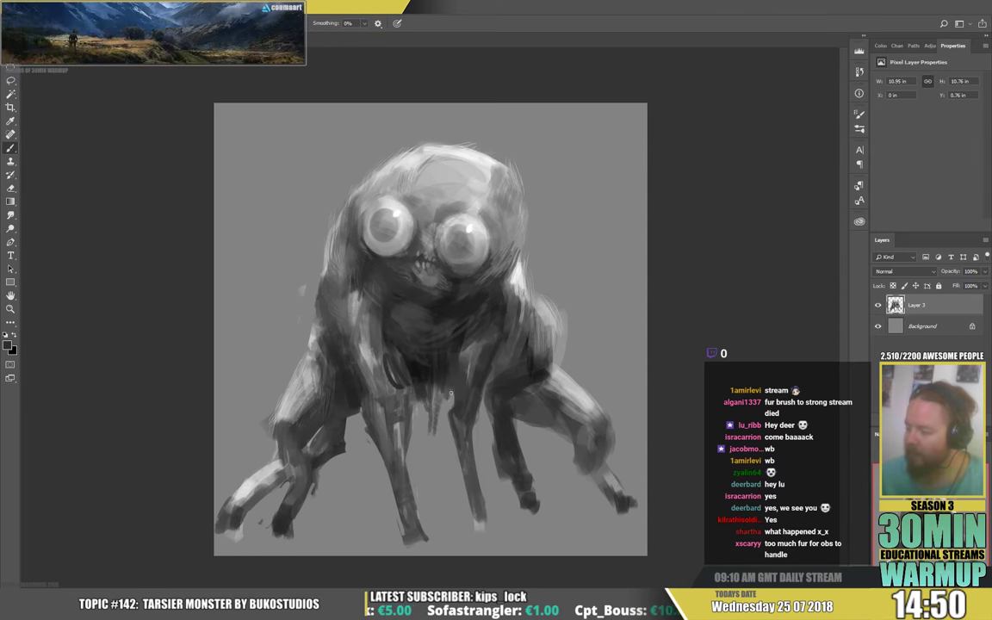
- Select the 90 px sketcher brush and paint textured fur strands beneath the belly
right_click(456, 362)
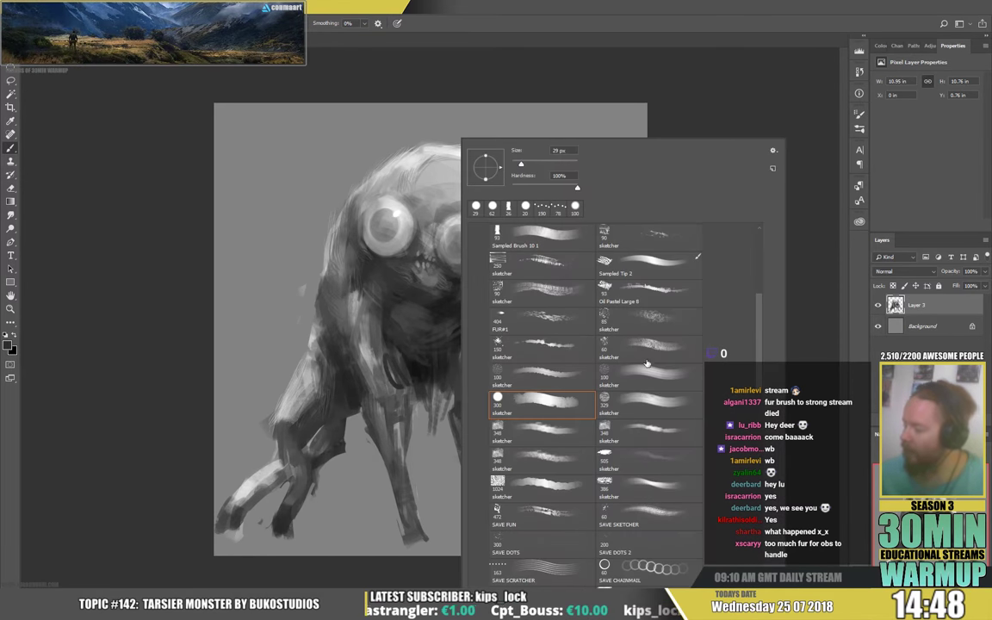
left_click(664, 236)
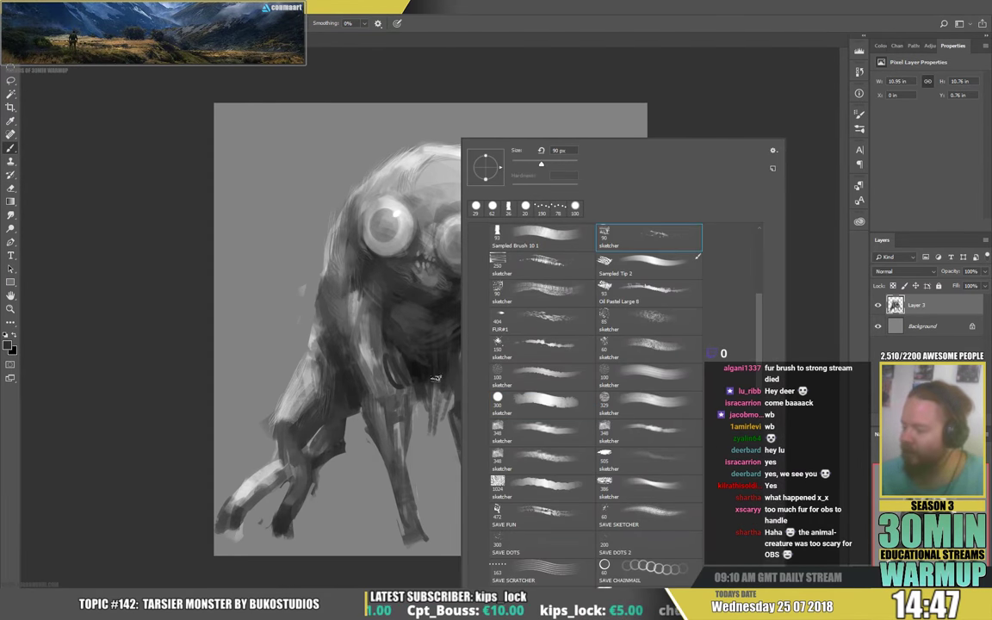
left_click_drag(436, 381, 435, 406)
- Try the textured sketcher brush with test strokes on the empty background beside the head and undo them
left_click_drag(572, 156, 588, 245)
key("ctrl+z")
mouse_move(595, 157)
left_mouse_down()
mouse_move(616, 263)
mouse_move(566, 165)
mouse_move(615, 262)
left_mouse_up()
key("ctrl+z")
key("ctrl+z")
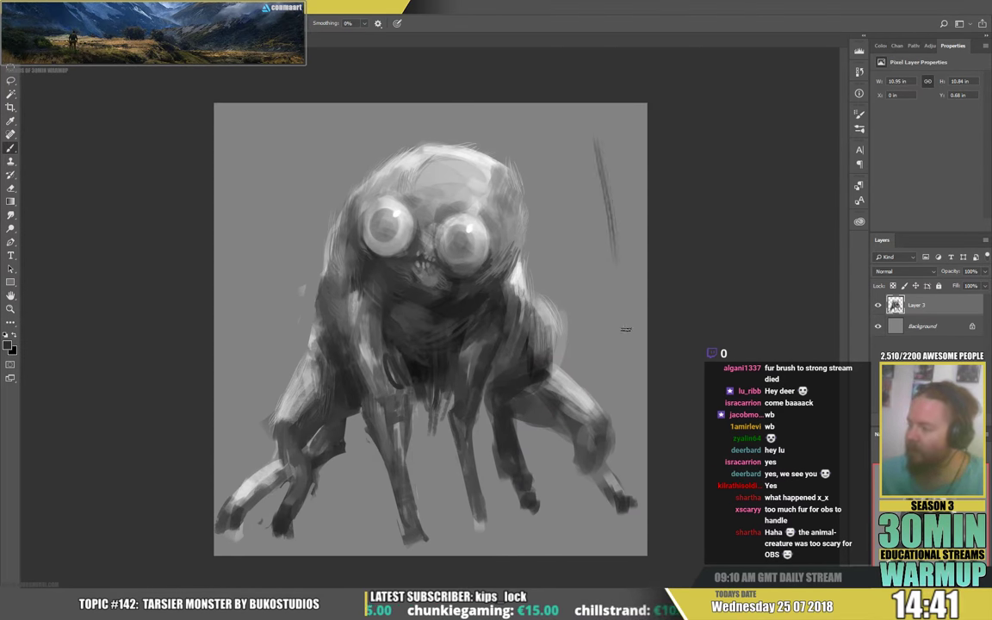
key("ctrl+z")
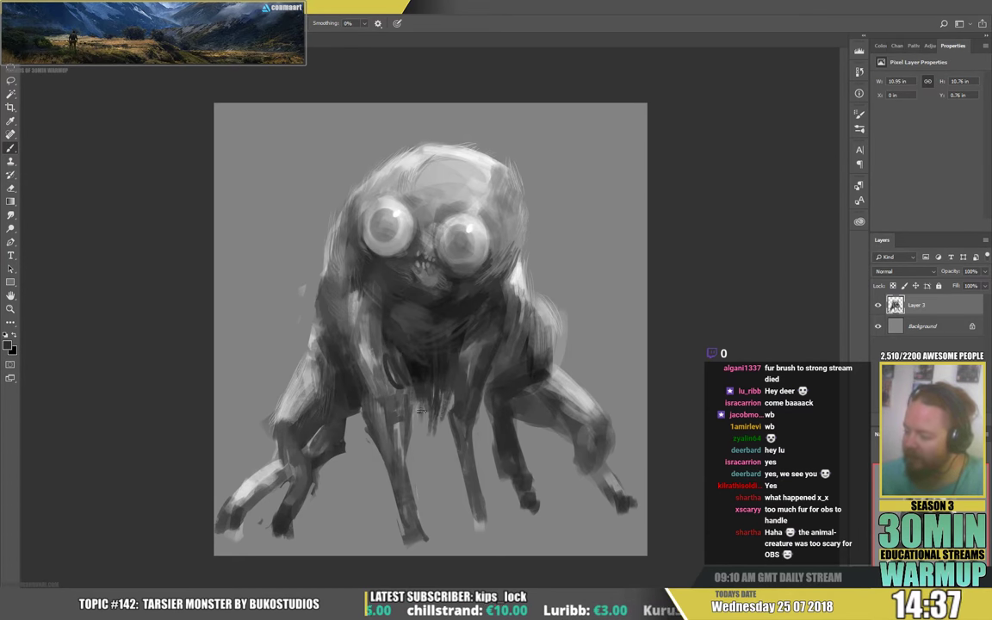
- Sample greys from the fur and paint dark textured strokes around the rounded haunch of the right hind leg
left_click(424, 433, "alt")
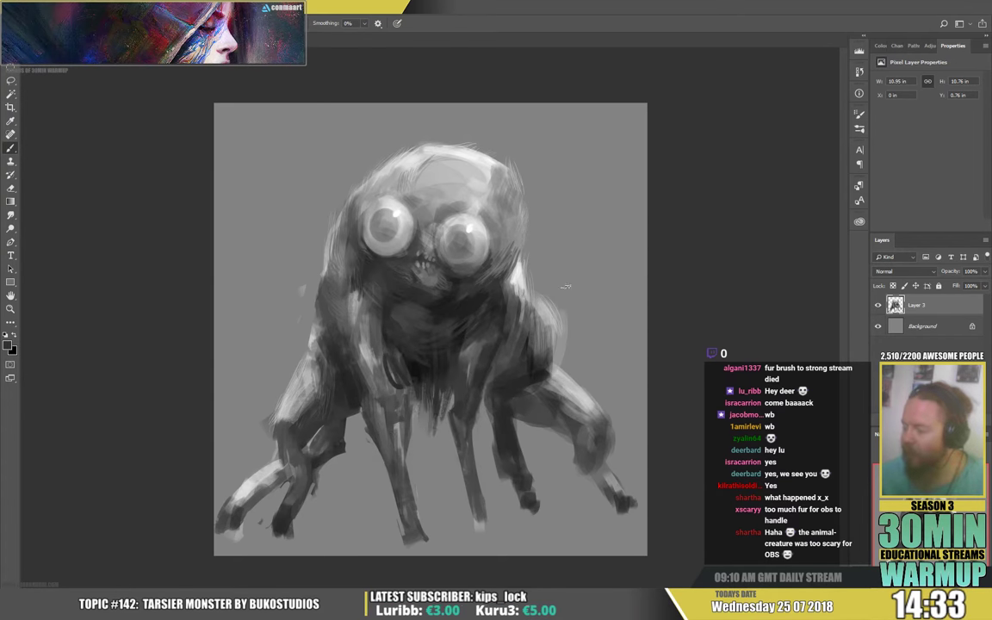
left_click(552, 330, "alt")
left_click_drag(550, 362, 548, 318)
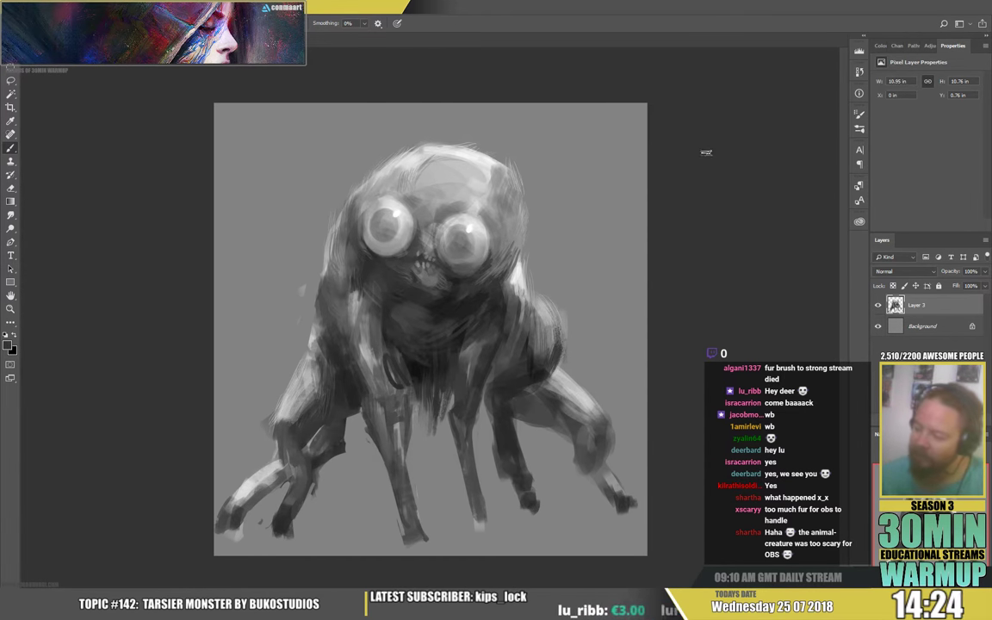
- Sample greys from the left hind leg and paint textured strokes around its knee
left_click(298, 417, "alt")
left_click_drag(293, 426, 311, 404)
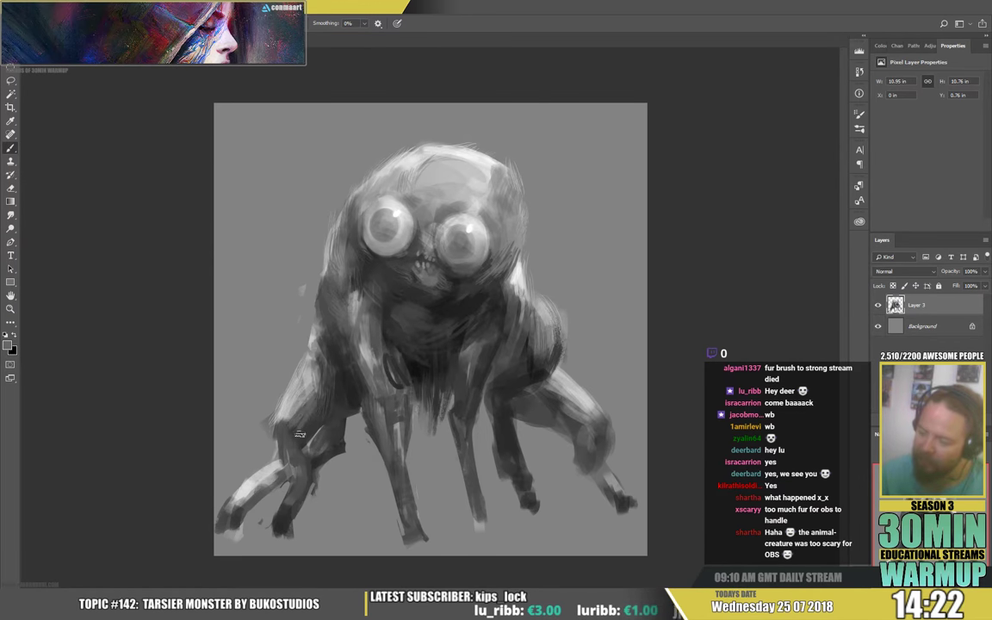
left_click(308, 422, "alt")
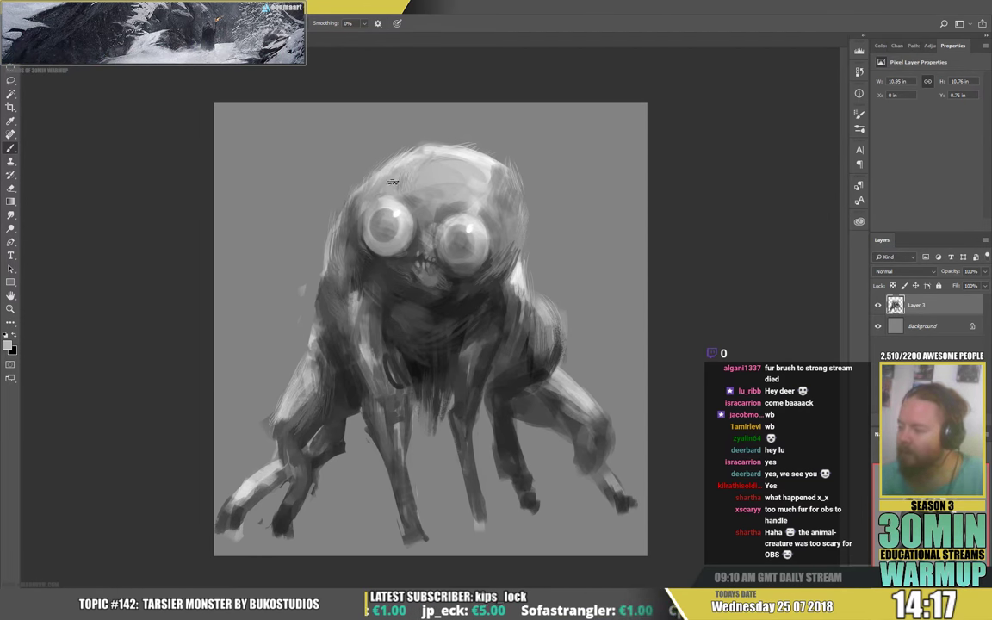
- Select the Oil Pastel Large 8 brush and increase its size
right_click(553, 172)
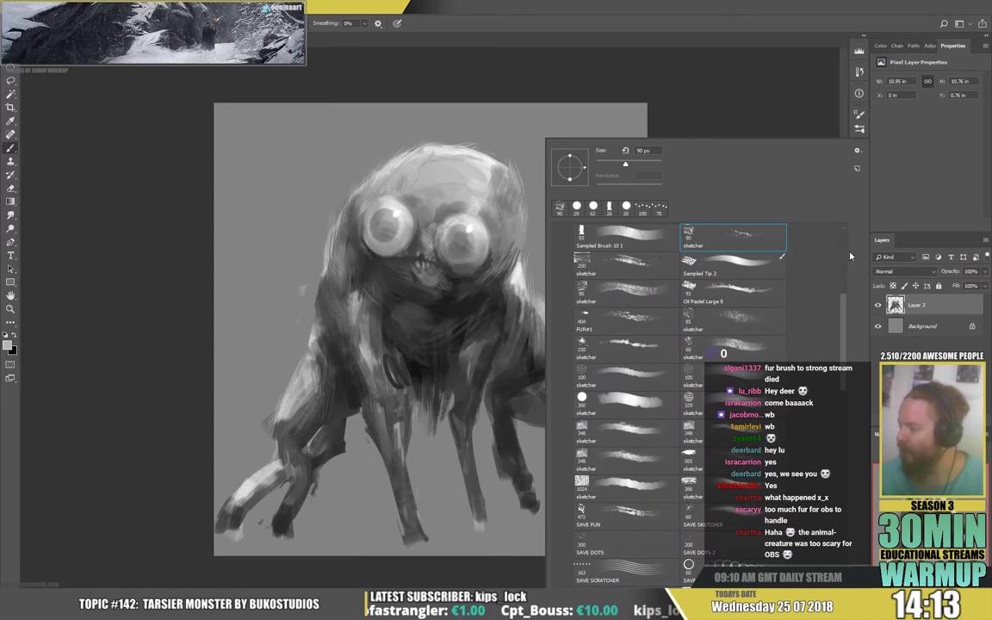
left_click(768, 291)
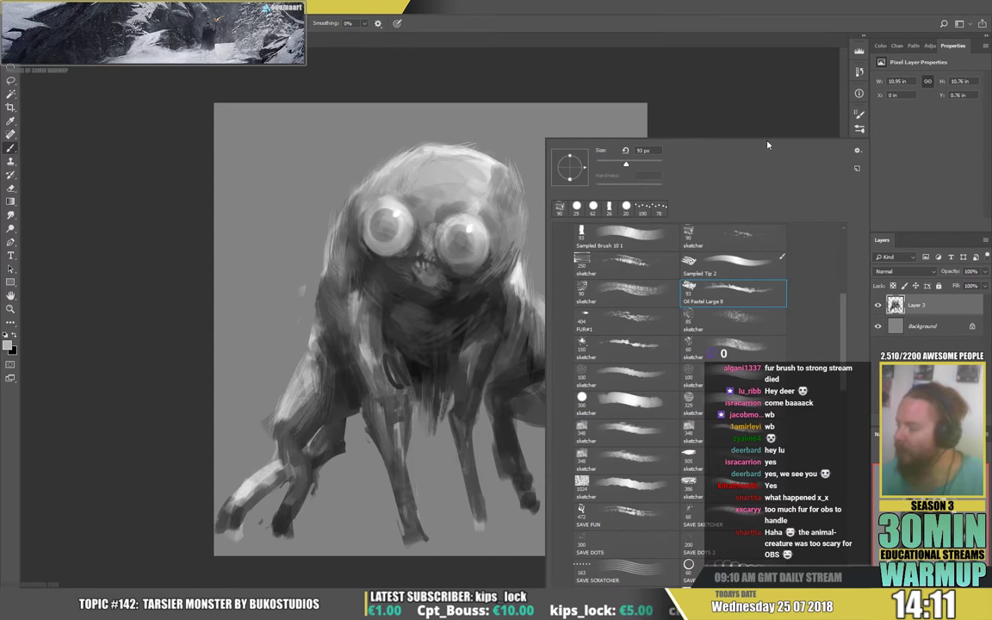
left_click_drag(624, 163, 645, 162)
- Try the enlarged oil pastel brush in light grey and black on the empty background beside the head, undoing each stroke
left_click(555, 129)
left_click_drag(577, 119, 571, 180)
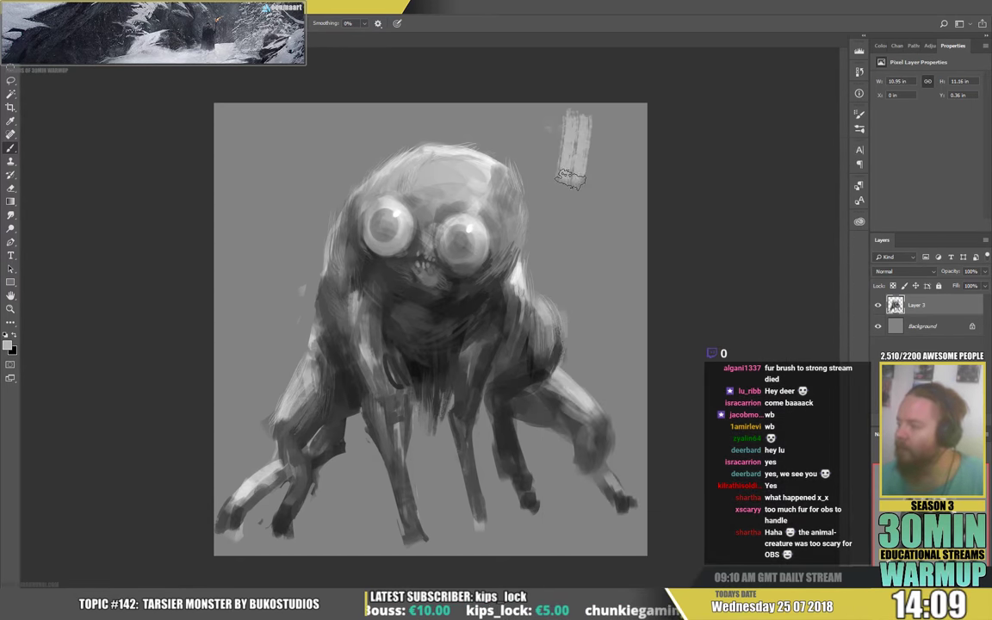
key("ctrl+z")
left_click_drag(566, 126, 611, 345)
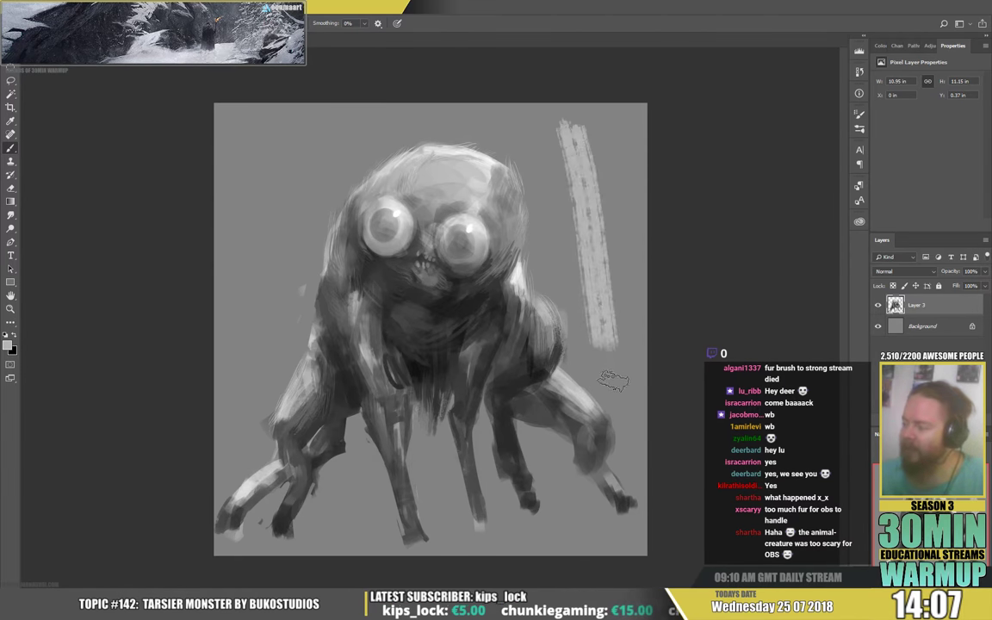
key("ctrl+z")
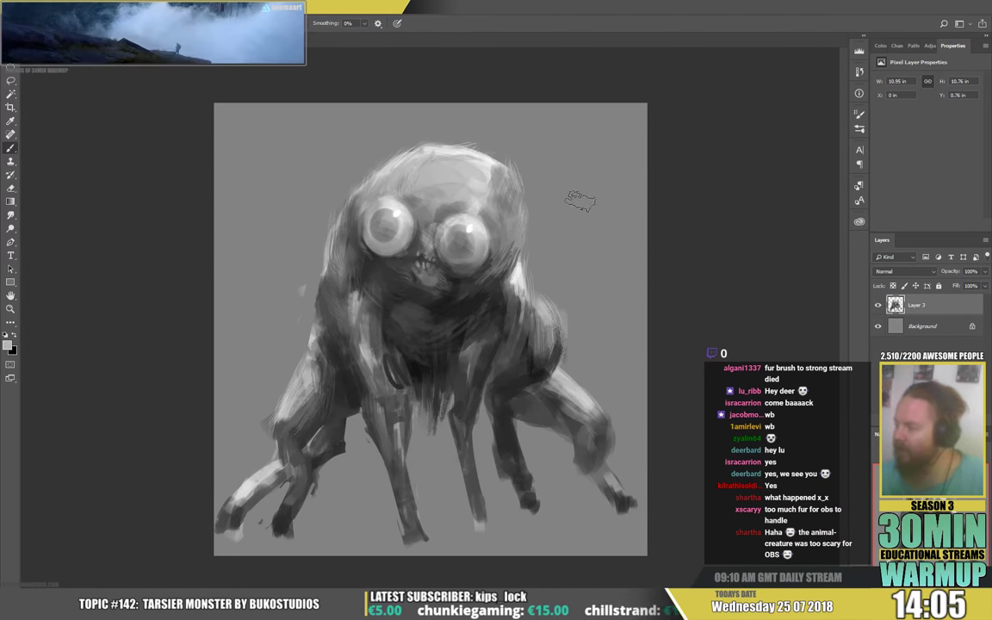
left_click_drag(584, 127, 604, 226)
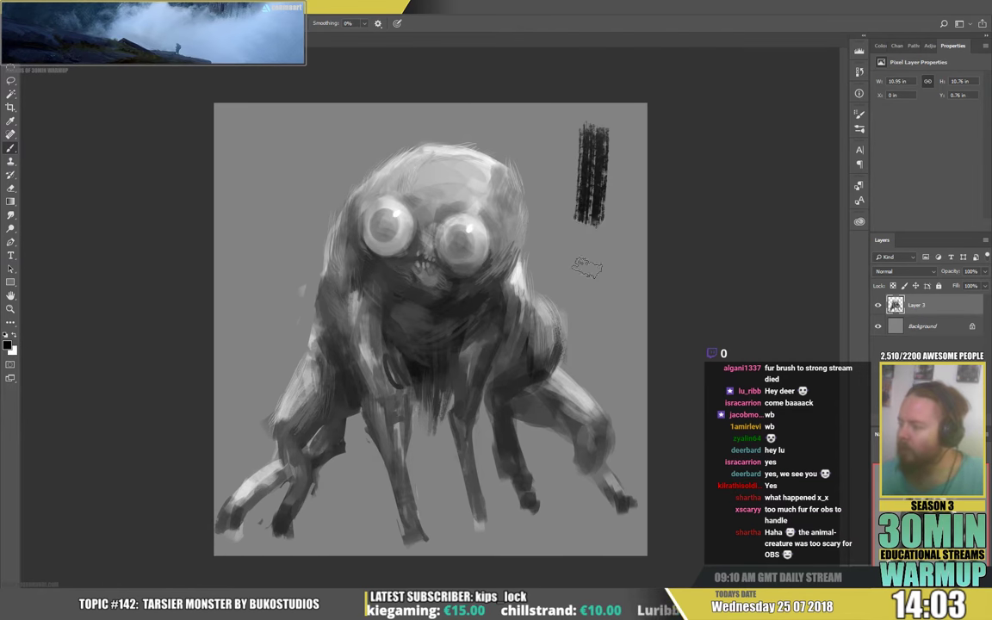
left_click_drag(588, 268, 587, 297)
key("ctrl+z")
left_click_drag(607, 148, 559, 295)
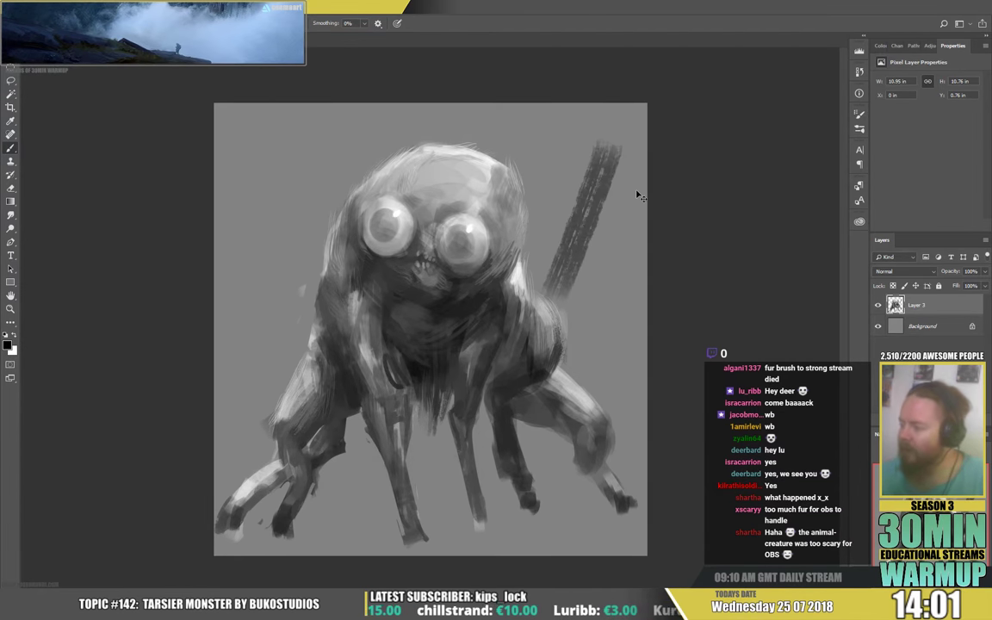
key("ctrl+z")
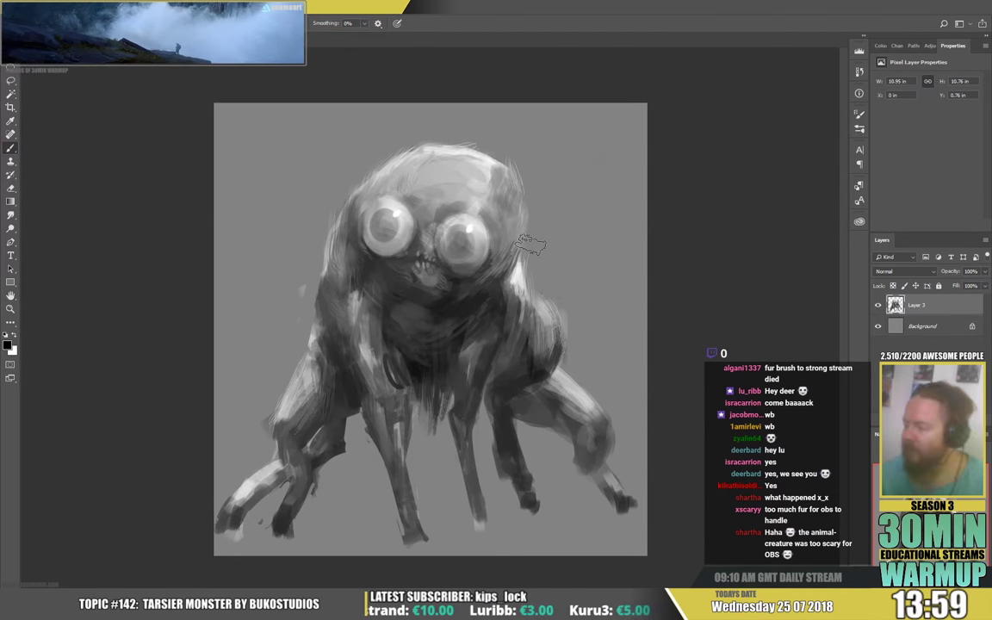
- Switch to a small flat-tipped brush and blend sampled greys into the right side of the monster's head
right_click(483, 211)
left_click(497, 169, "alt")
left_click_drag(491, 169, 508, 215)
key("ctrl+z")
left_click(491, 172, "alt")
left_click(505, 206, "alt")
left_click(490, 198, "alt")
left_click(510, 215, "alt")
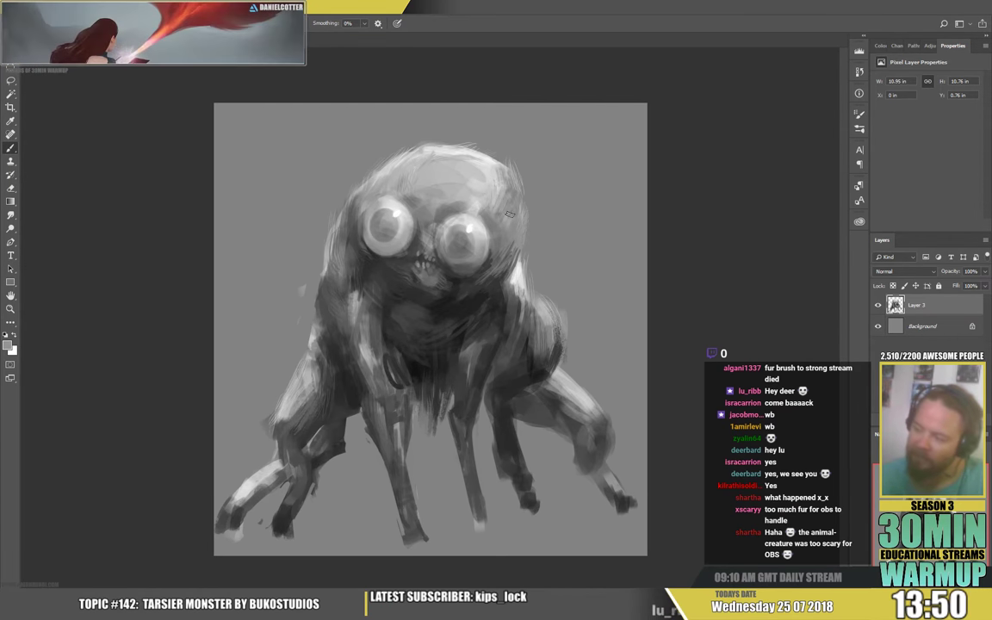
- Sample dark grey beside the face, deepen the shadow under the chin and across the chest, and restore the default colours
left_click(373, 268, "alt")
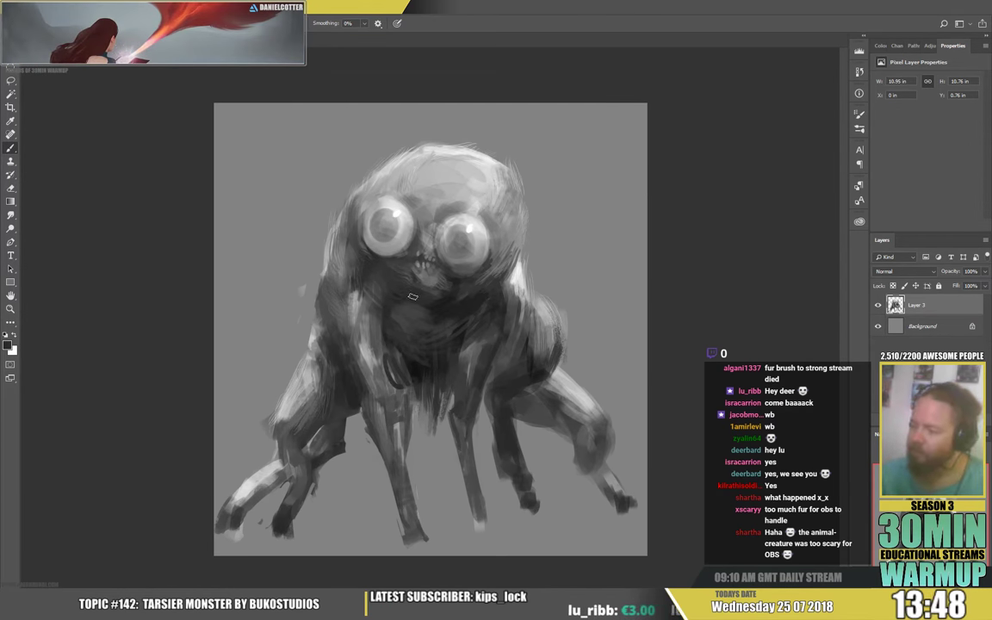
left_click(357, 265, "alt")
mouse_move(367, 275)
left_mouse_down()
mouse_move(357, 280)
mouse_move(414, 322)
mouse_move(439, 314)
mouse_move(422, 296)
left_mouse_up()
key("d")
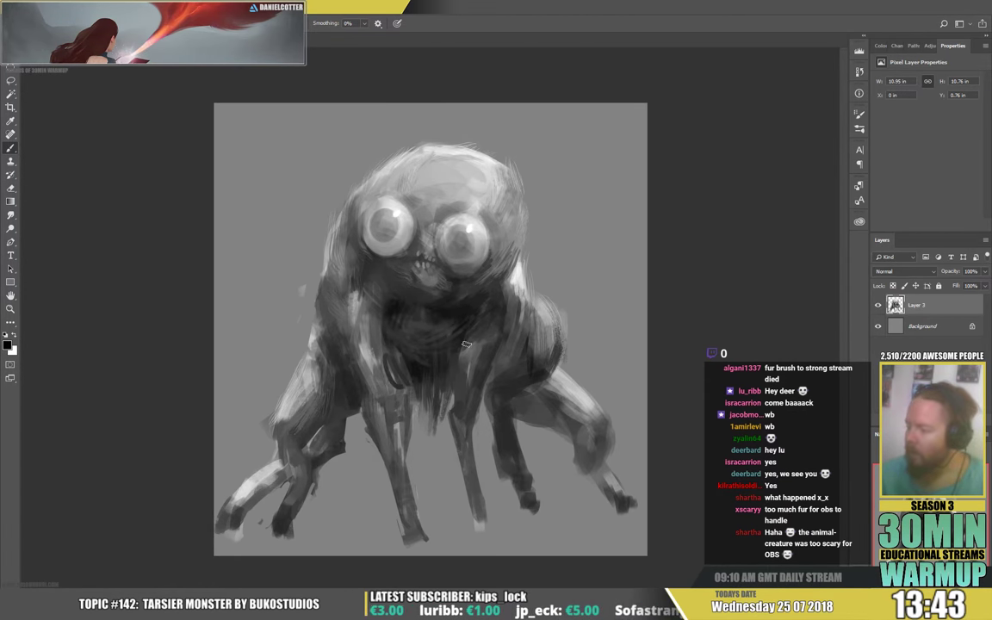
- Darken the inner thigh of the right hind leg with black and blend it using greys sampled from the leg
mouse_move(518, 333)
left_mouse_down()
mouse_move(502, 376)
mouse_move(510, 373)
left_mouse_up()
mouse_move(531, 339)
left_mouse_down()
mouse_move(522, 379)
mouse_move(502, 399)
left_mouse_up()
left_click(519, 372, "alt")
left_click(506, 365, "alt")
left_click(527, 385, "alt")
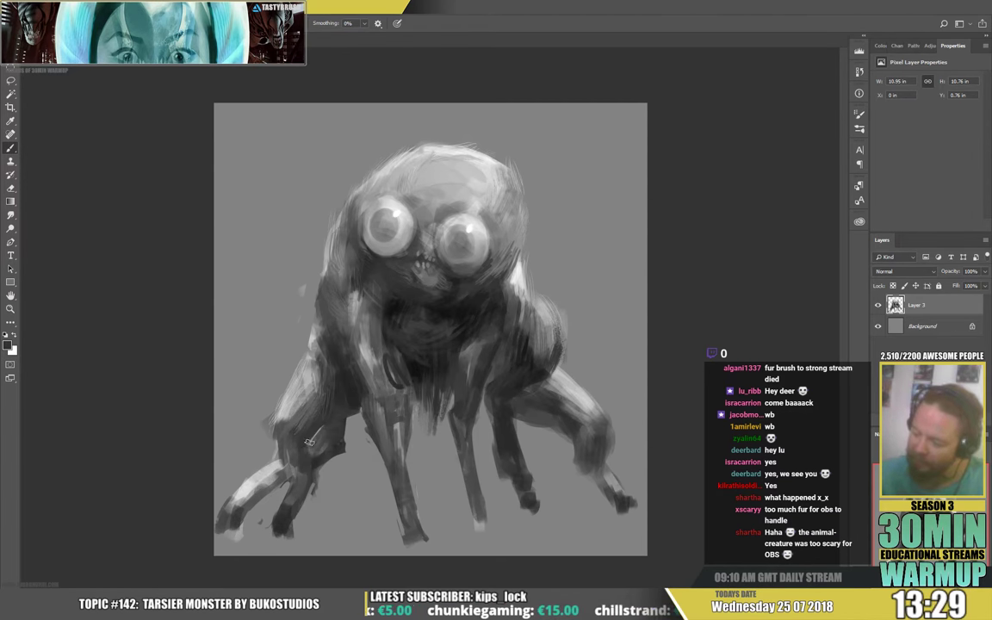
- Sample dark grey from the left hind leg's inner thigh and paint shadow across its knee
left_click(353, 389, "alt")
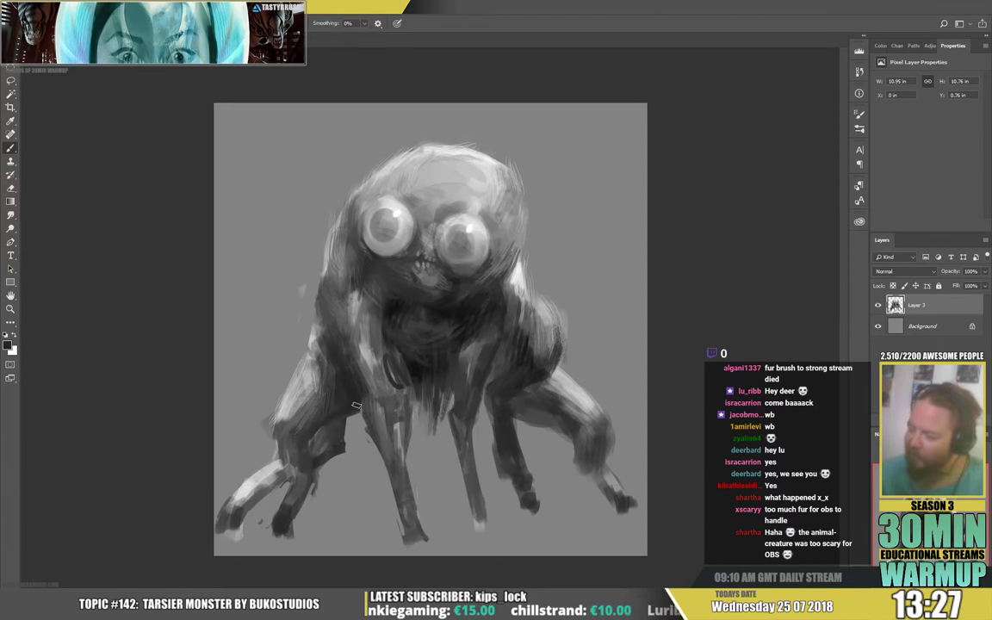
mouse_move(317, 428)
left_mouse_down()
mouse_move(306, 463)
mouse_move(296, 431)
mouse_move(281, 453)
left_mouse_up()
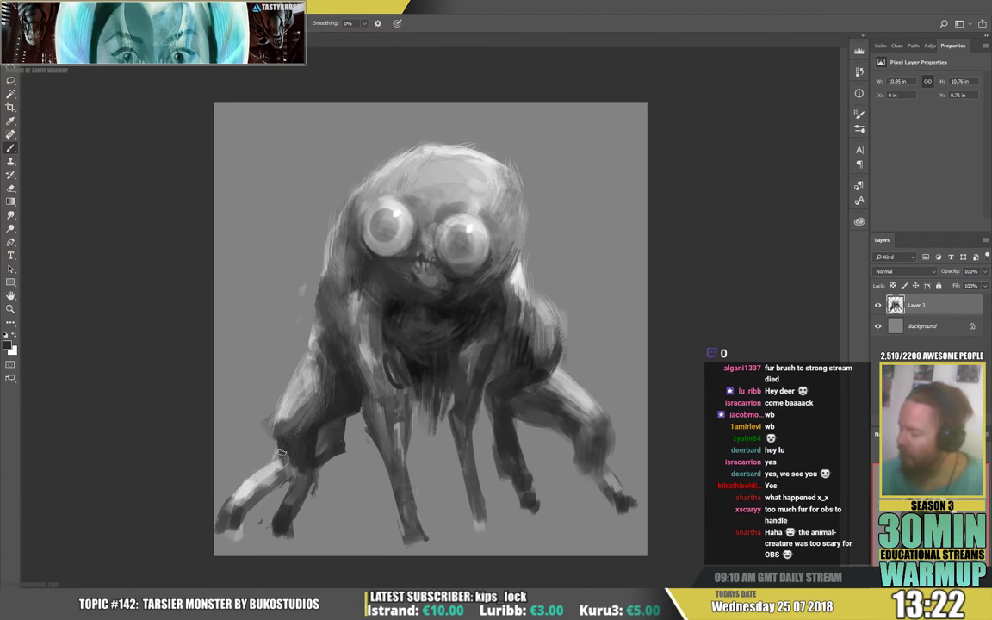
- Lighten the left hind leg's thigh and blend sampled greys along the neighbouring shoulder and inner thigh
key("x")
left_click_drag(309, 374, 294, 400)
left_click(303, 377, "alt")
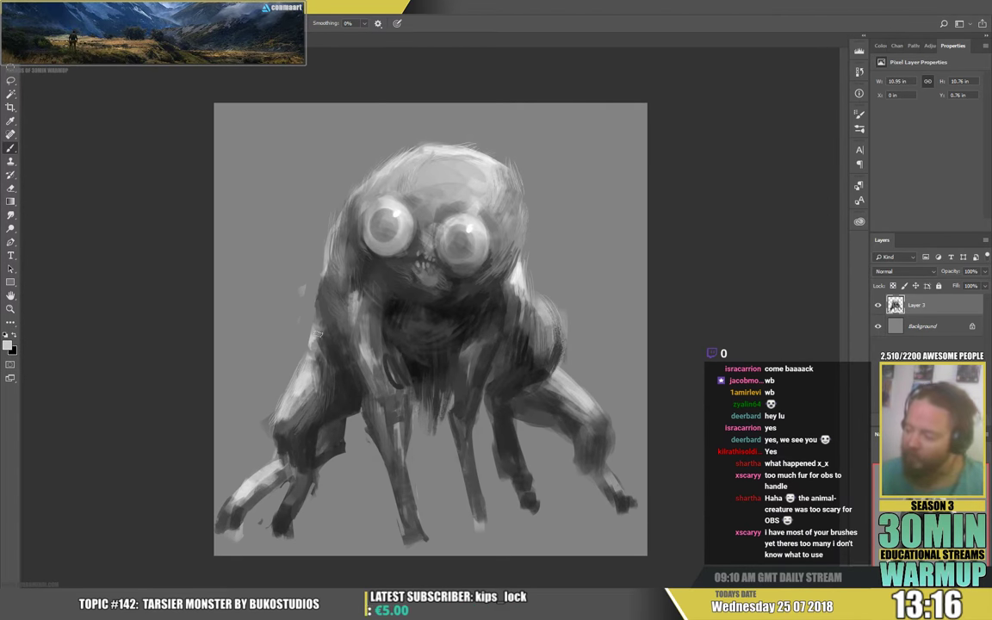
left_click(323, 336, "alt")
mouse_move(324, 331)
left_mouse_down()
mouse_move(319, 352)
mouse_move(319, 316)
left_mouse_up()
left_click(315, 337, "alt")
left_click(338, 375, "alt")
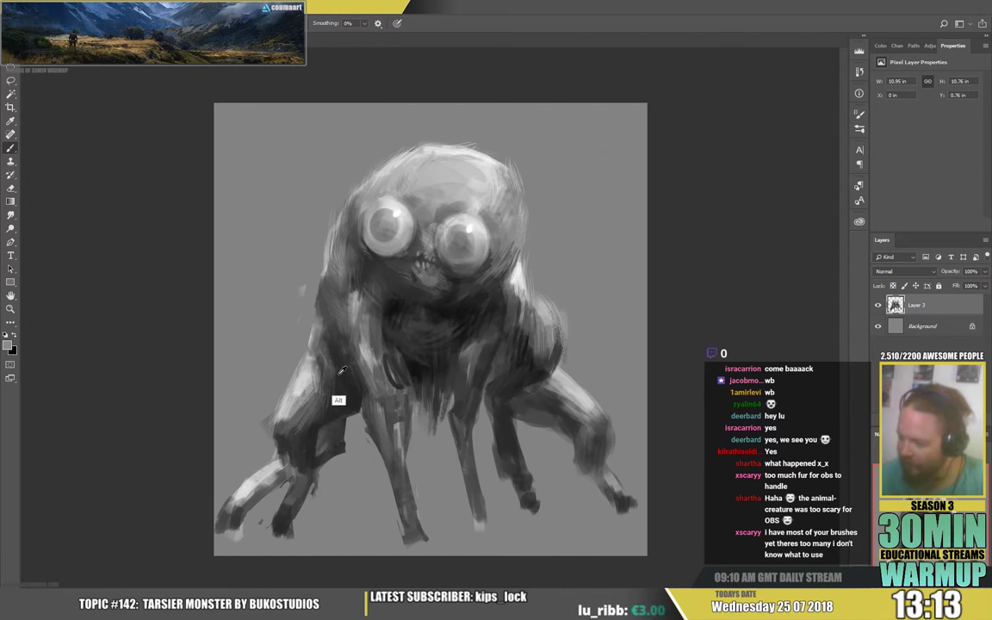
left_click_drag(333, 367, 330, 380)
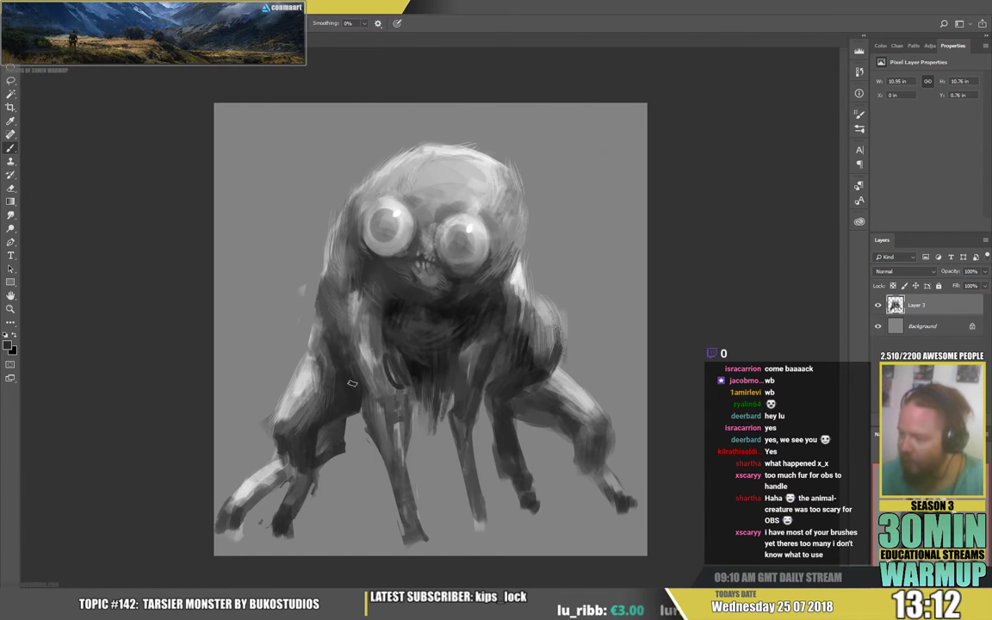
- Sample dark greys beneath the chin and blend them into the shadow across the chest
left_click(399, 312, "alt")
left_click(392, 325, "alt")
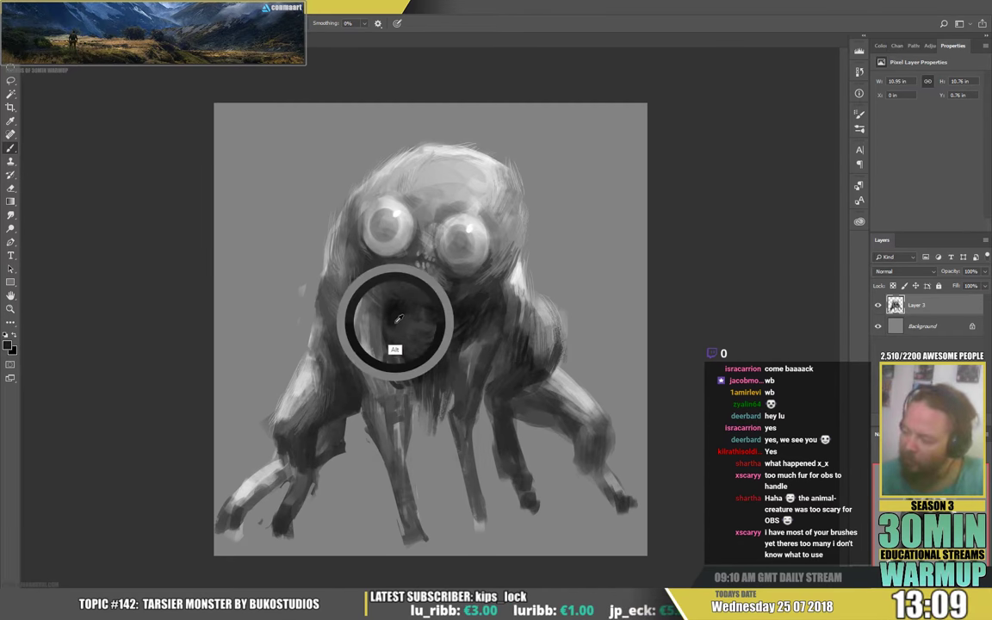
left_click(408, 328, "alt")
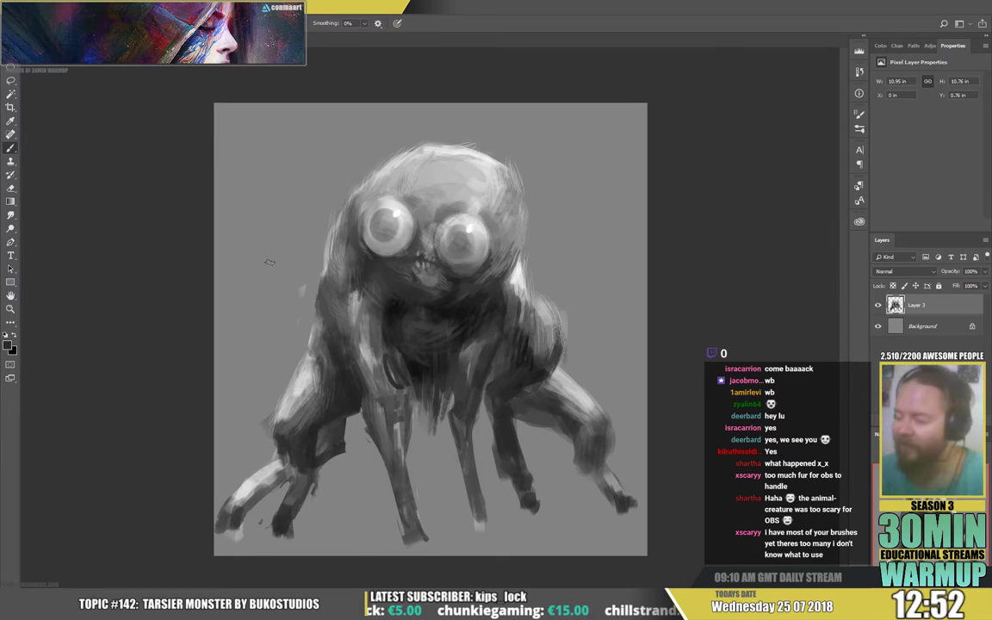
right_click(257, 226)
scroll(590, 276, "up", 5)
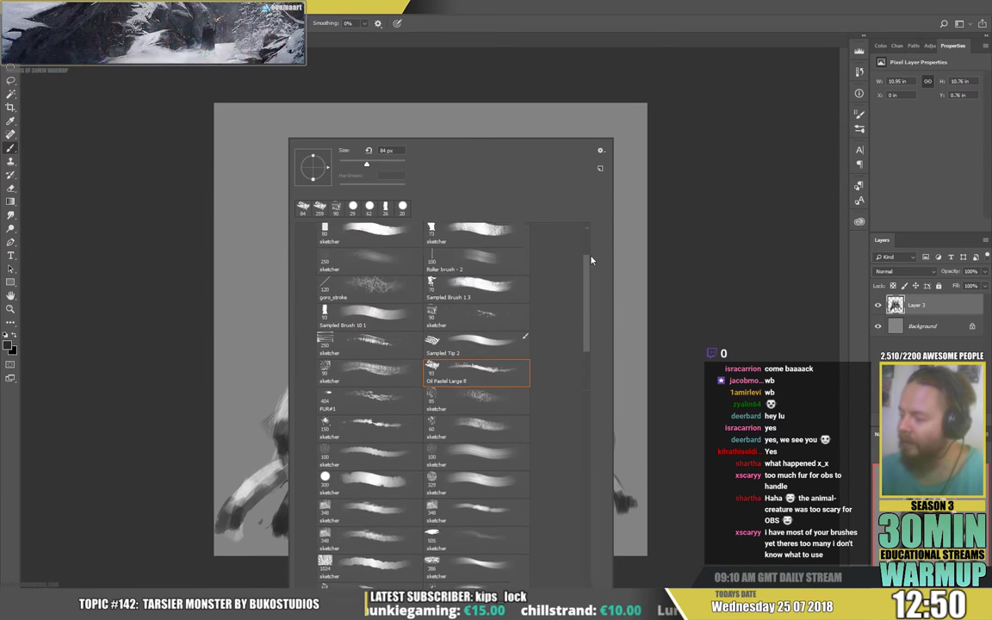
scroll(576, 290, "down", 5)
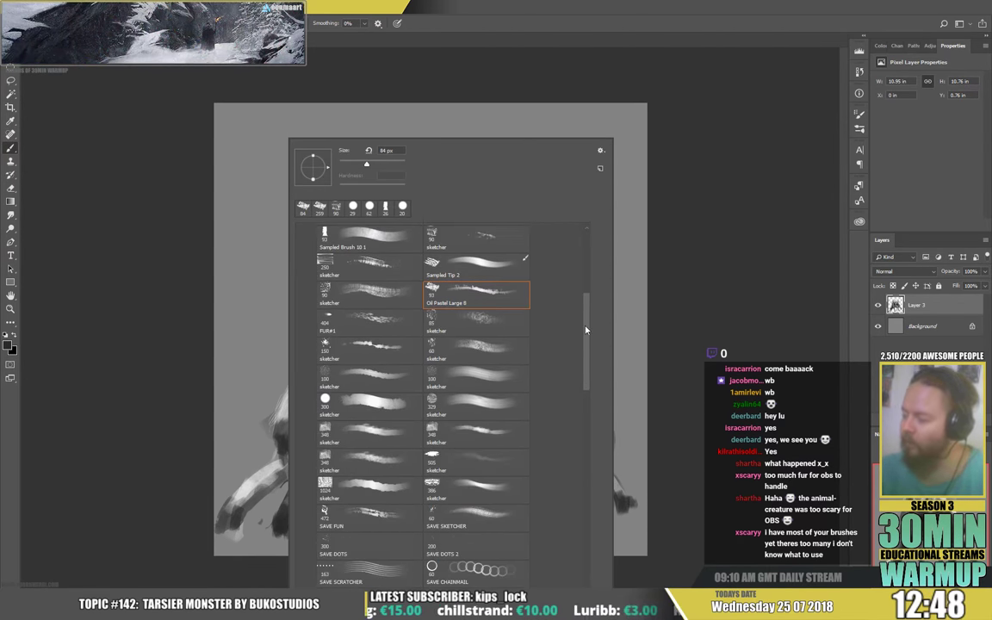
scroll(529, 263, "up", 4)
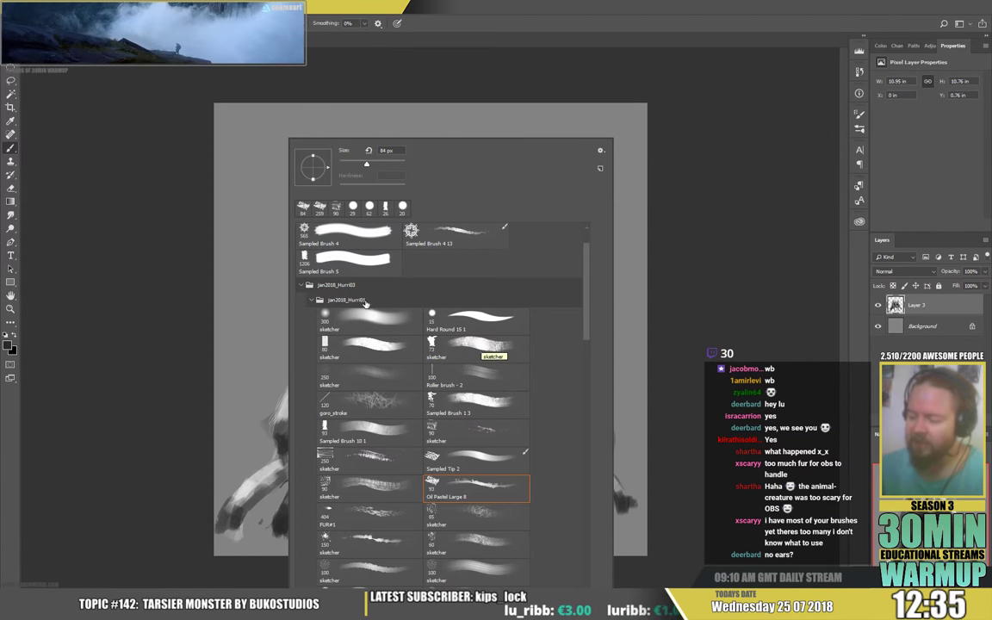
left_click(135, 361)
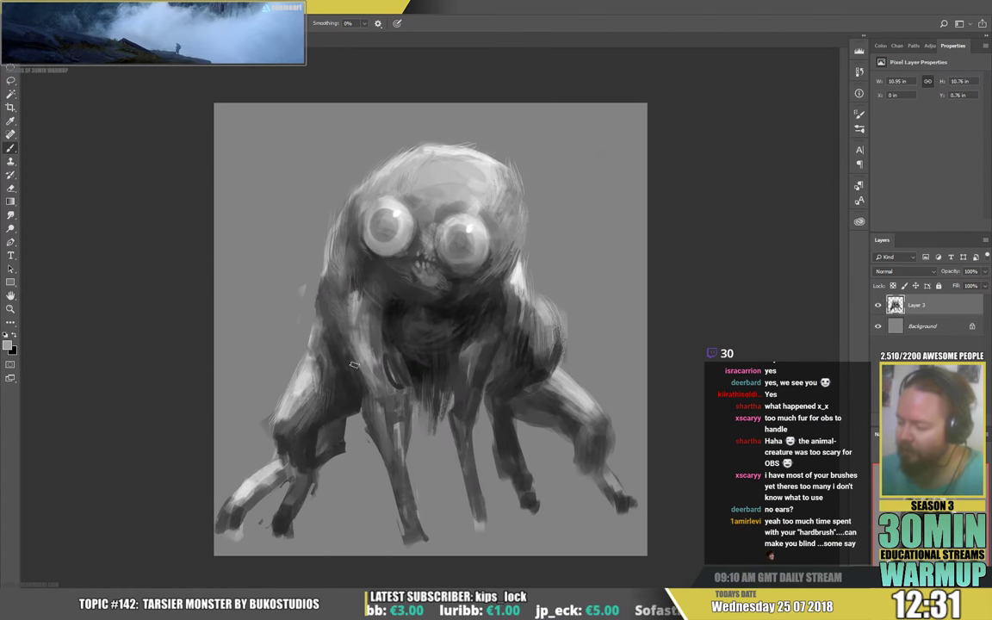
- Blend sampled grey into the left foreleg's upper part and darken the outlines of the eyes with a 29 px brush
left_click(324, 336, "alt")
left_click_drag(327, 334, 343, 352)
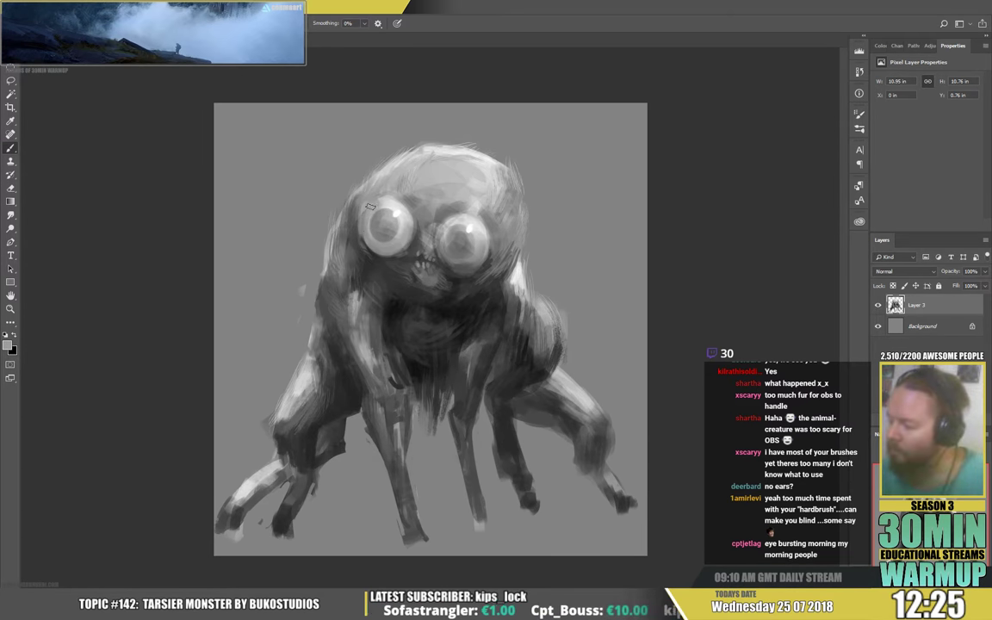
left_click(375, 254, "alt")
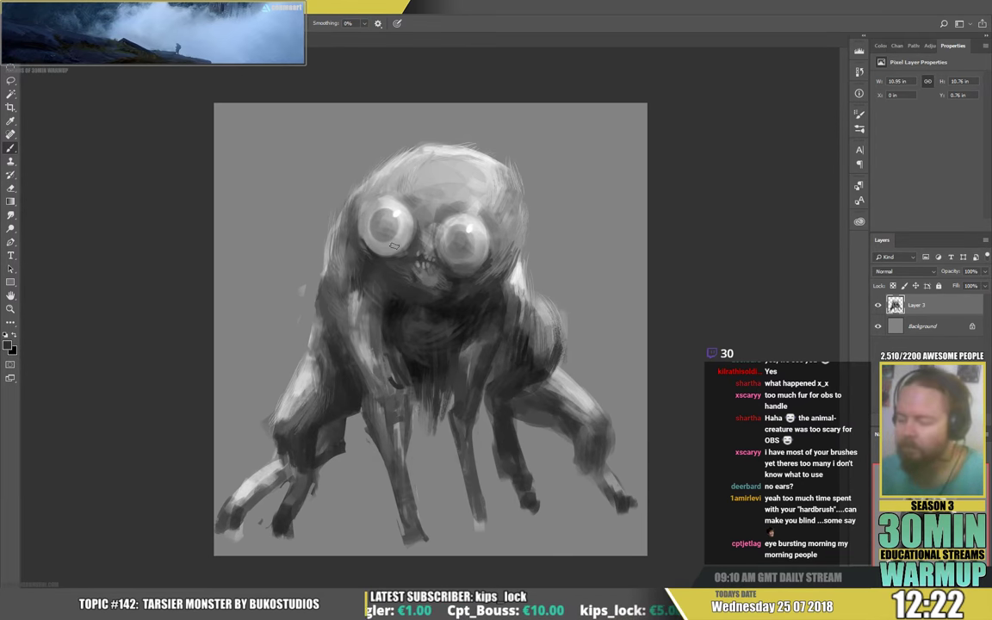
right_click(397, 246)
left_click(461, 165)
left_click(376, 197)
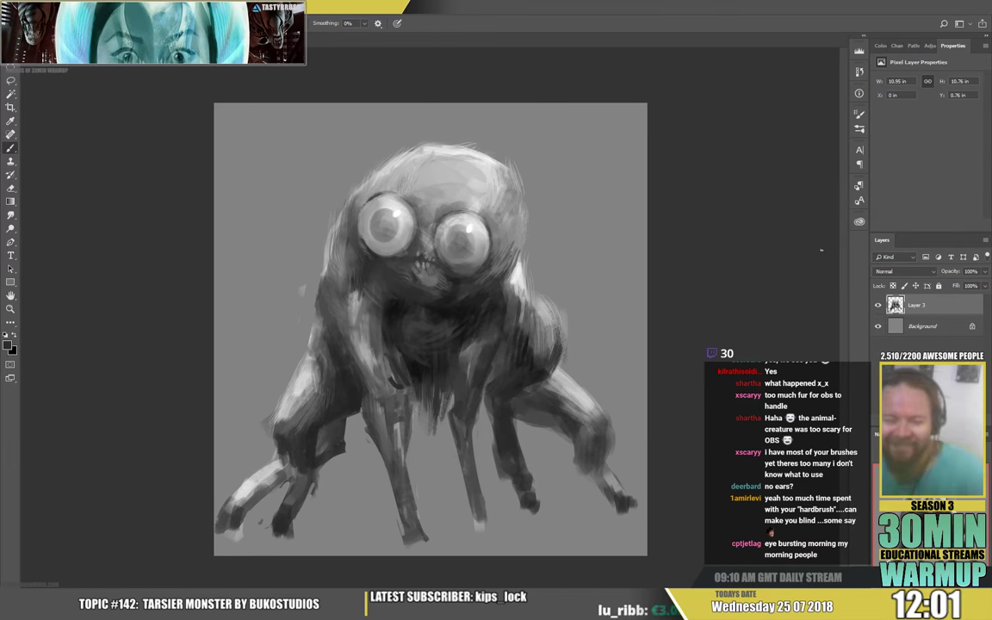
- Sample dark grey from the head's right edge and paint a small rounded ear on each side of the head
left_click(521, 186, "alt")
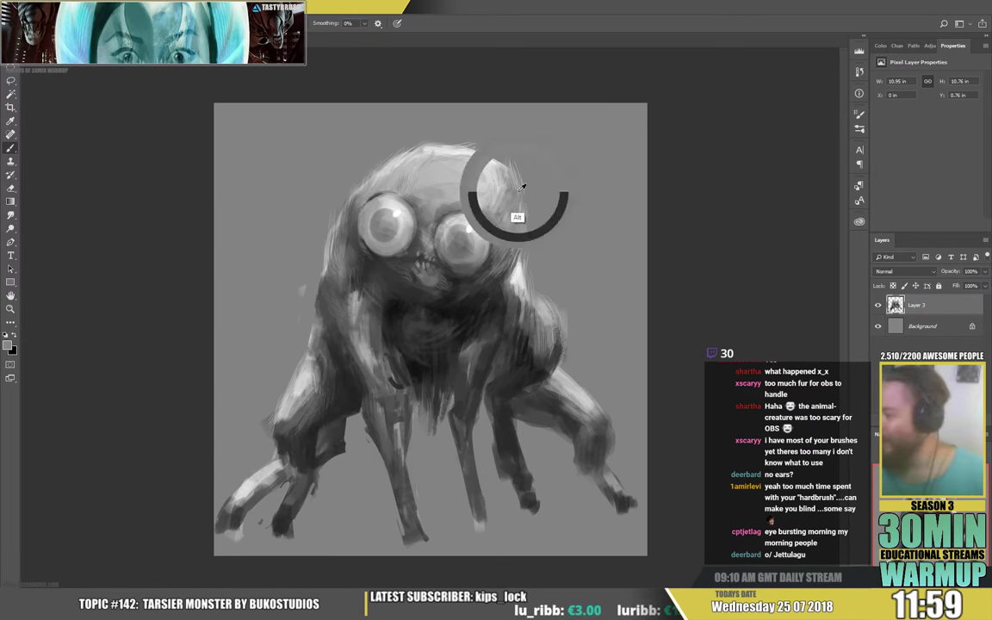
left_click(508, 250, "alt")
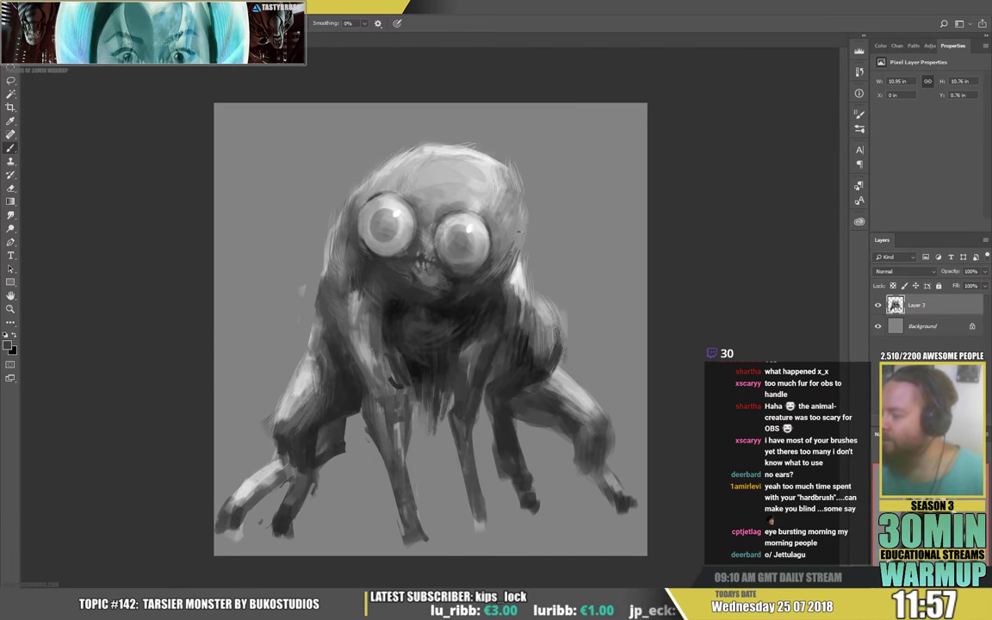
mouse_move(527, 226)
left_mouse_down()
mouse_move(516, 254)
mouse_move(539, 228)
left_mouse_up()
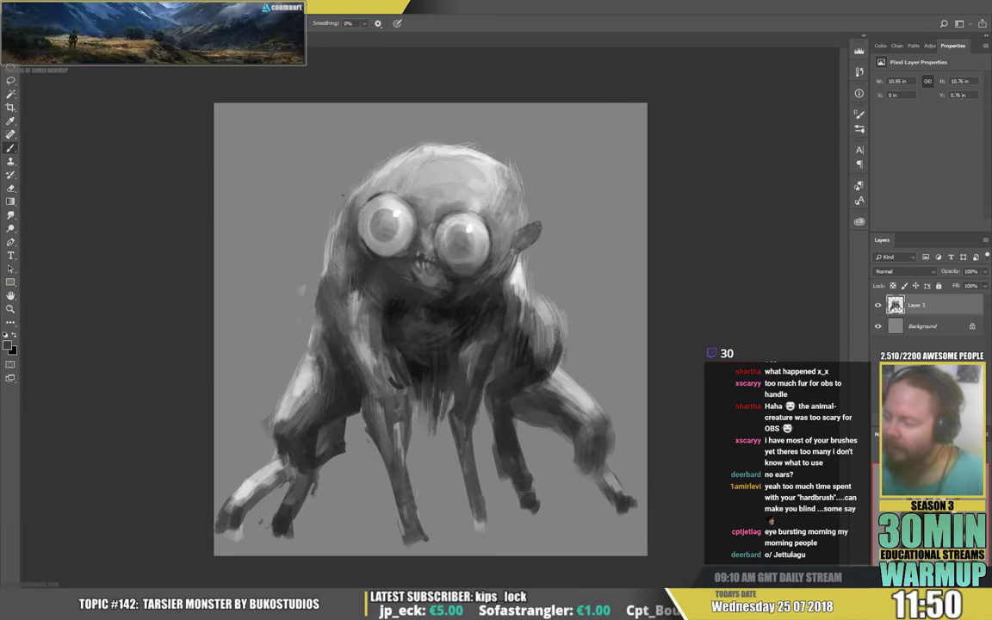
mouse_move(345, 205)
left_mouse_down()
mouse_move(352, 173)
mouse_move(357, 184)
left_mouse_up()
left_click_drag(349, 172, 347, 187)
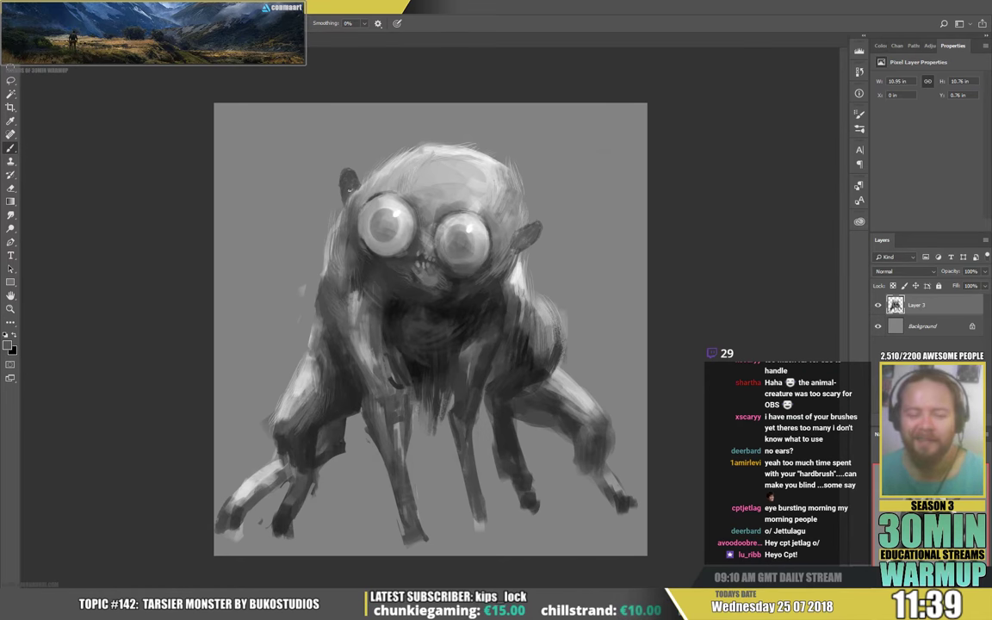
- Make white the foreground colour and paint highlights and wispy hair tufts on both ears using the textured sketcher brush at 53 px
key("d")
key("x")
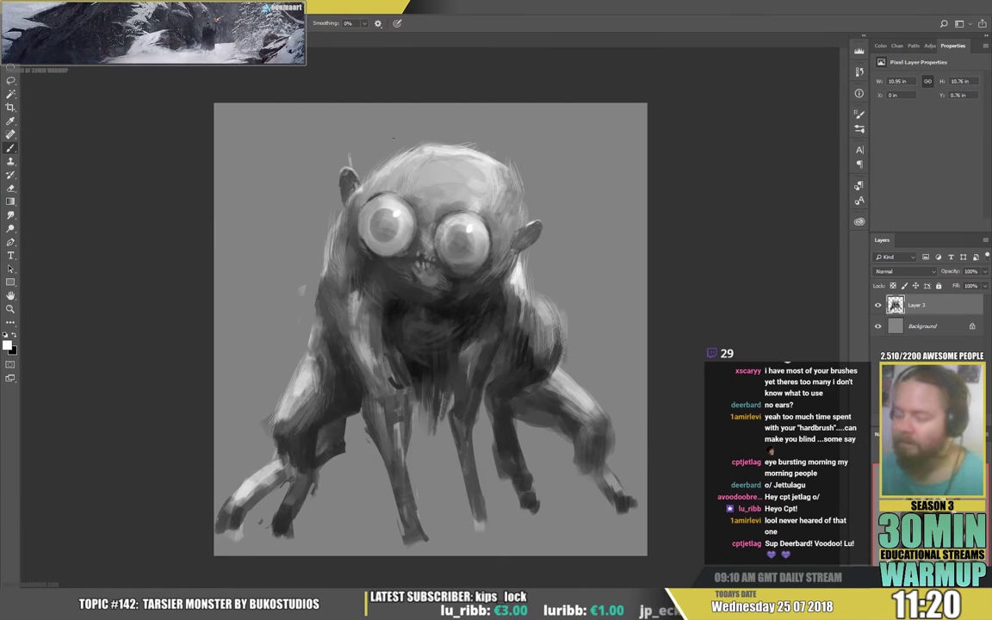
right_click(371, 174)
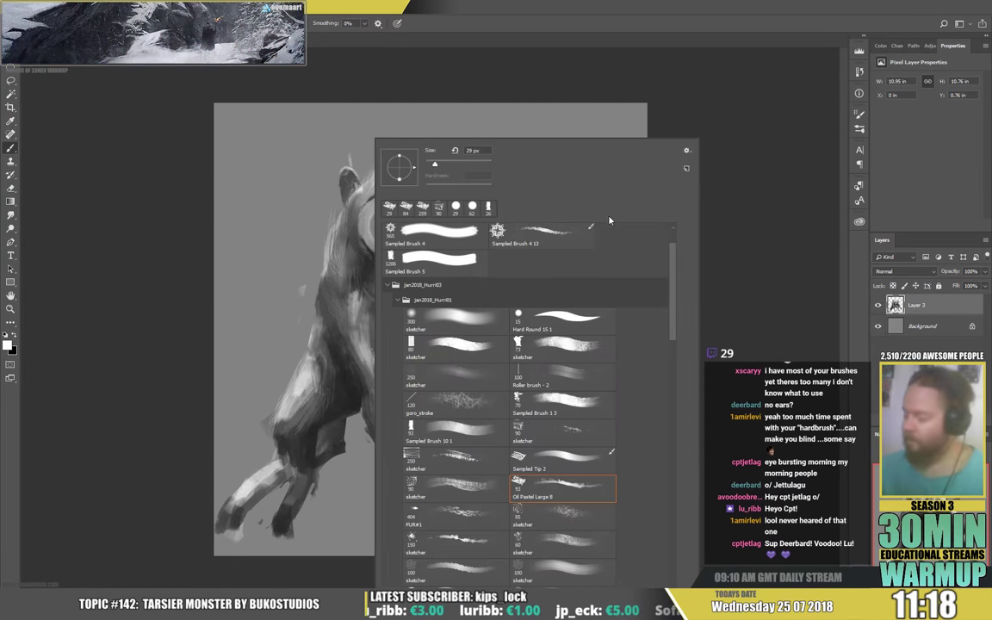
left_click(527, 431)
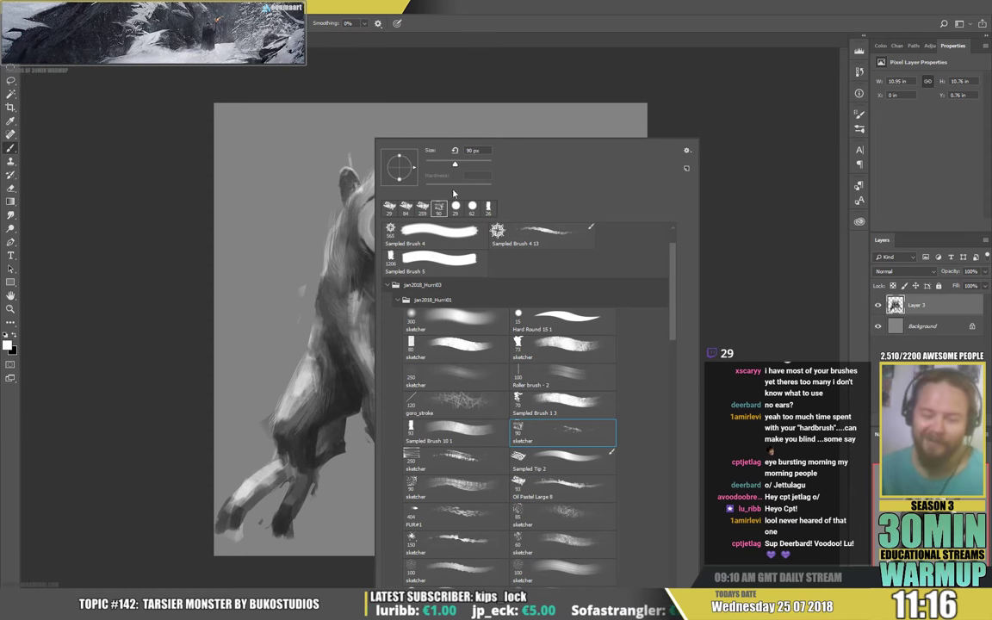
left_click_drag(455, 164, 443, 164)
left_click(348, 161)
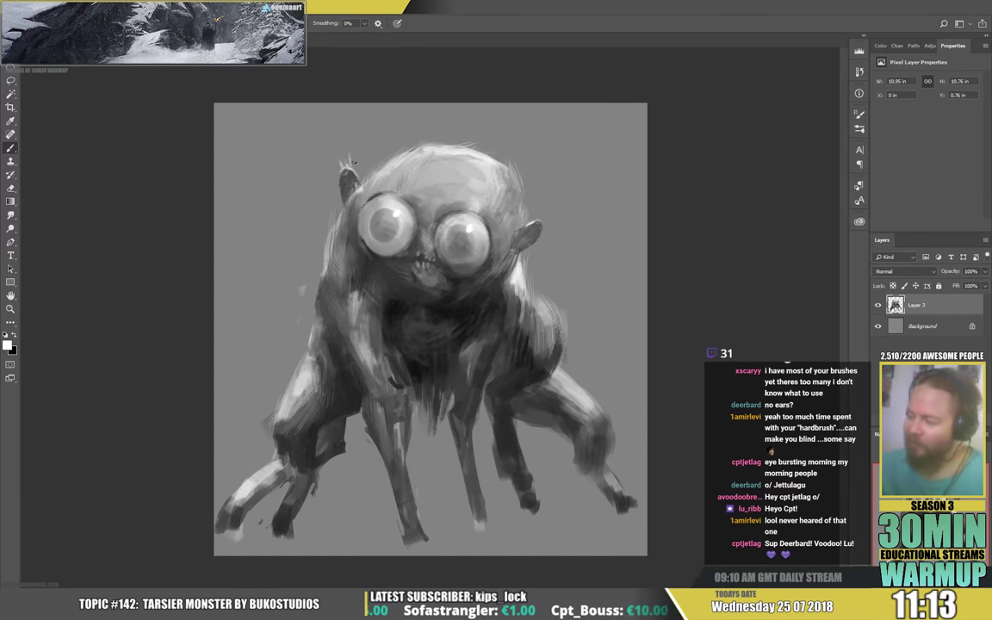
key("e")
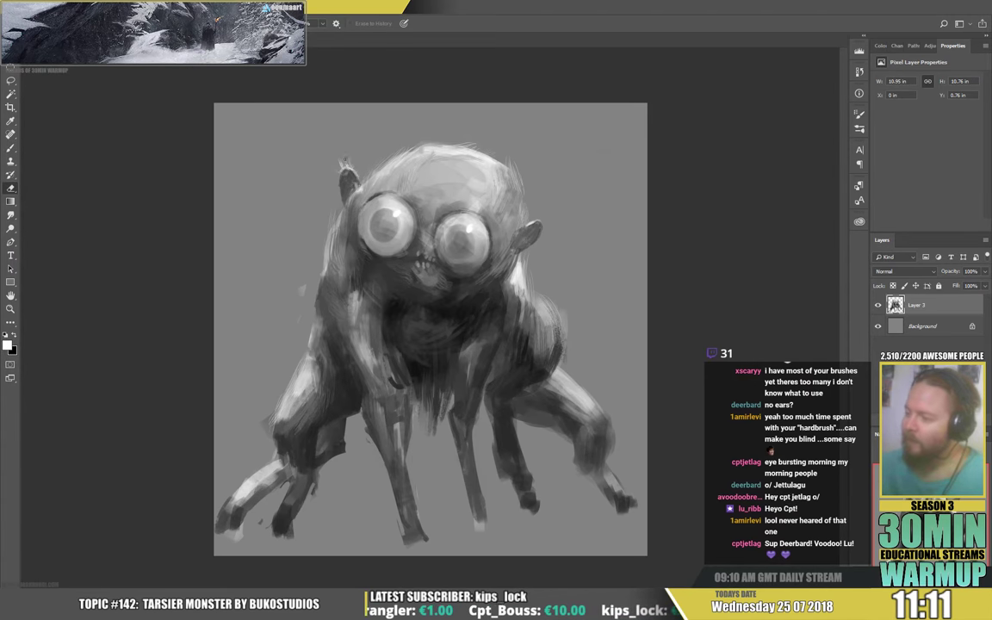
key("b")
left_click_drag(535, 222, 549, 204)
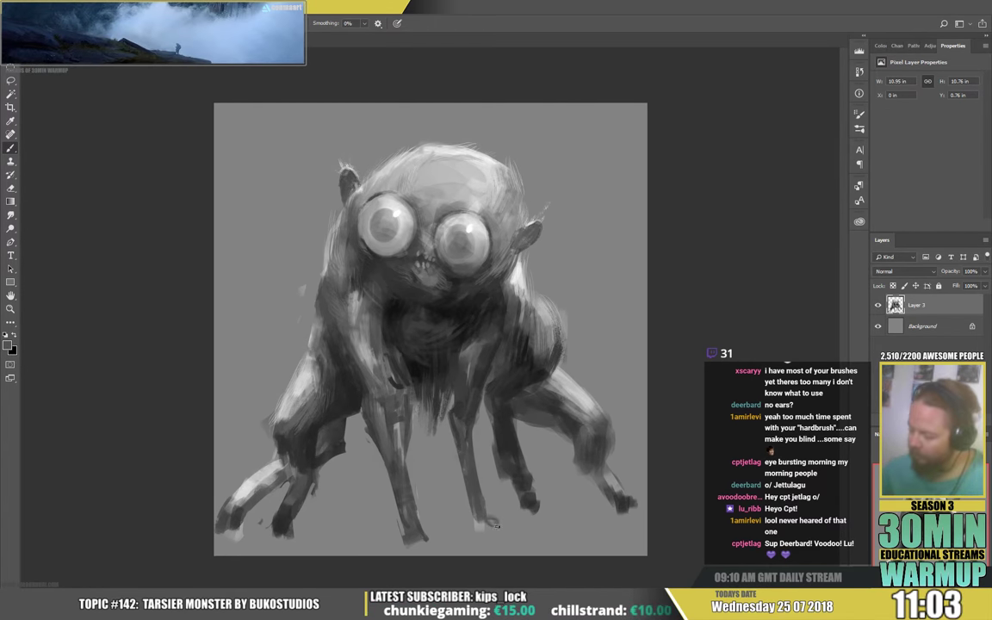
- Switch to the flat 80 px sketcher brush at 18 px and paint curved claws on the right foreleg in sampled dark grey
right_click(520, 472)
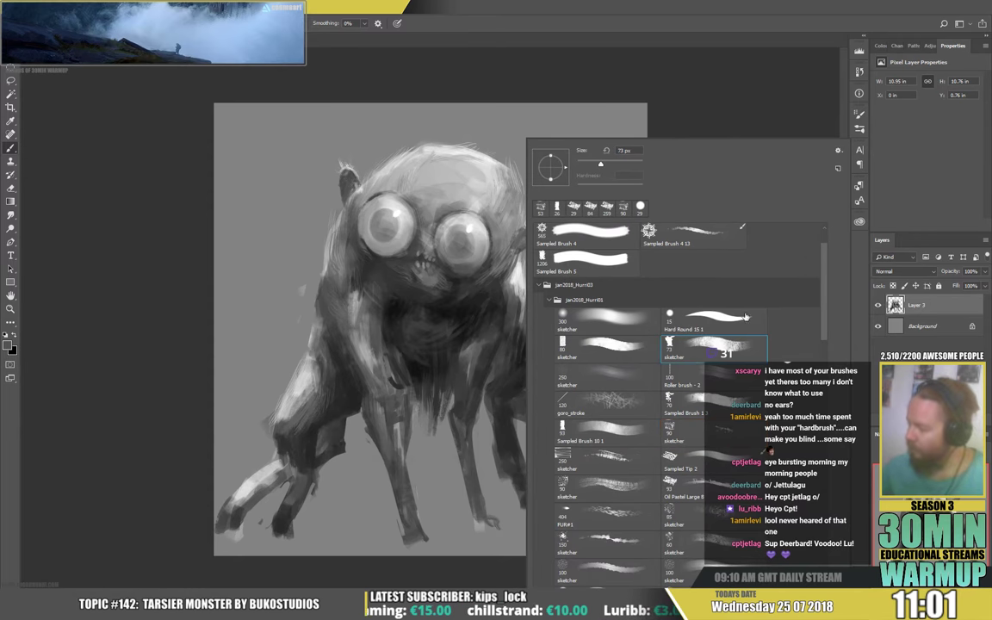
left_click(607, 347)
left_click(625, 131)
left_click(529, 488, "alt")
mouse_move(499, 525)
left_mouse_down()
mouse_move(481, 520)
mouse_move(474, 534)
left_mouse_up()
right_click(486, 521)
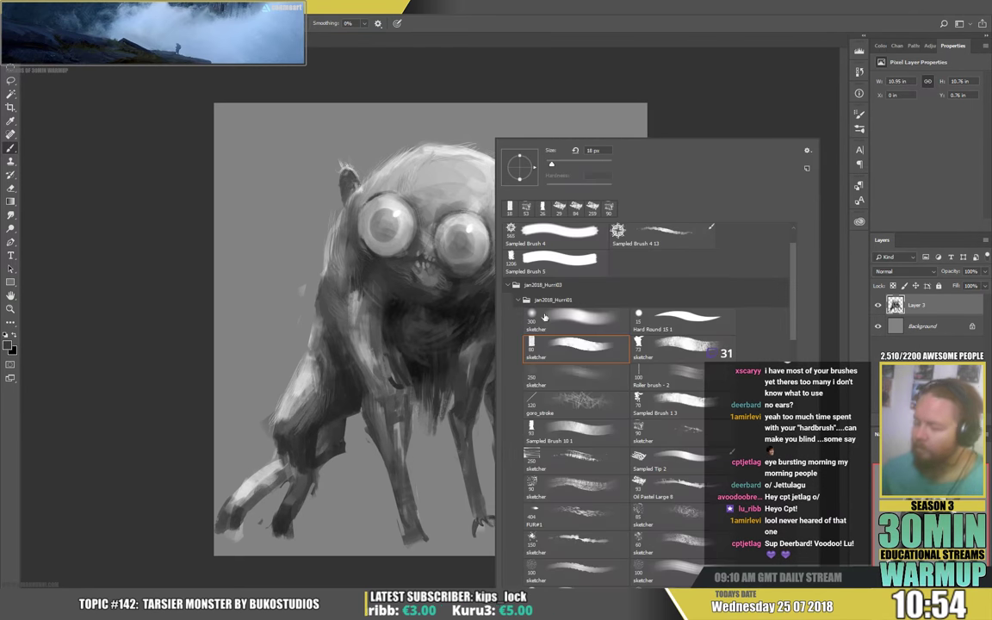
key("Return")
left_click_drag(490, 522, 490, 543)
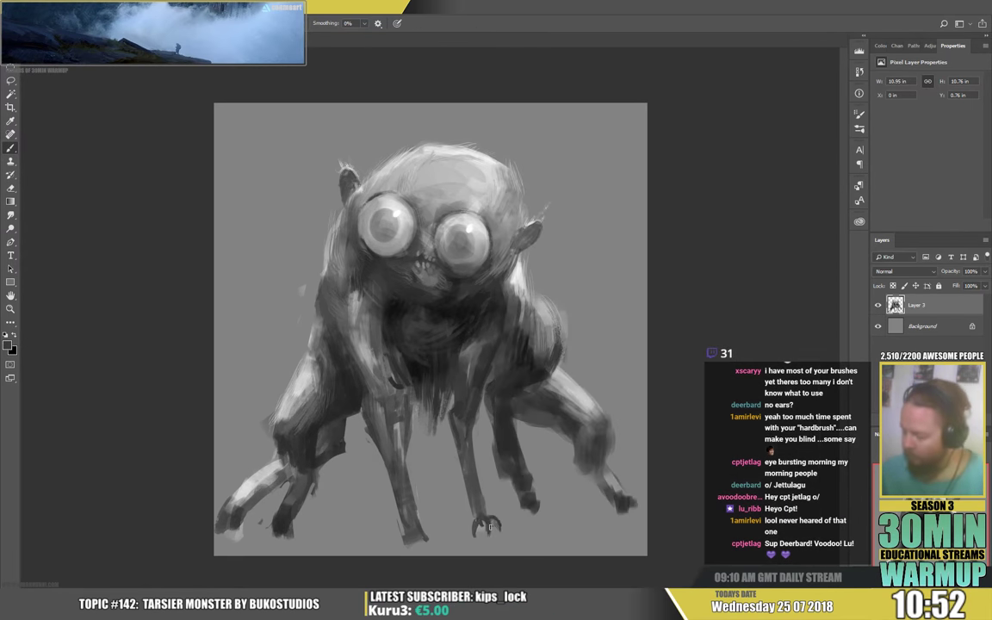
- Paint long dark claws on the left foreleg, both right rear feet and the left inner foot
mouse_move(419, 529)
left_mouse_down()
mouse_move(442, 553)
mouse_move(408, 550)
left_mouse_up()
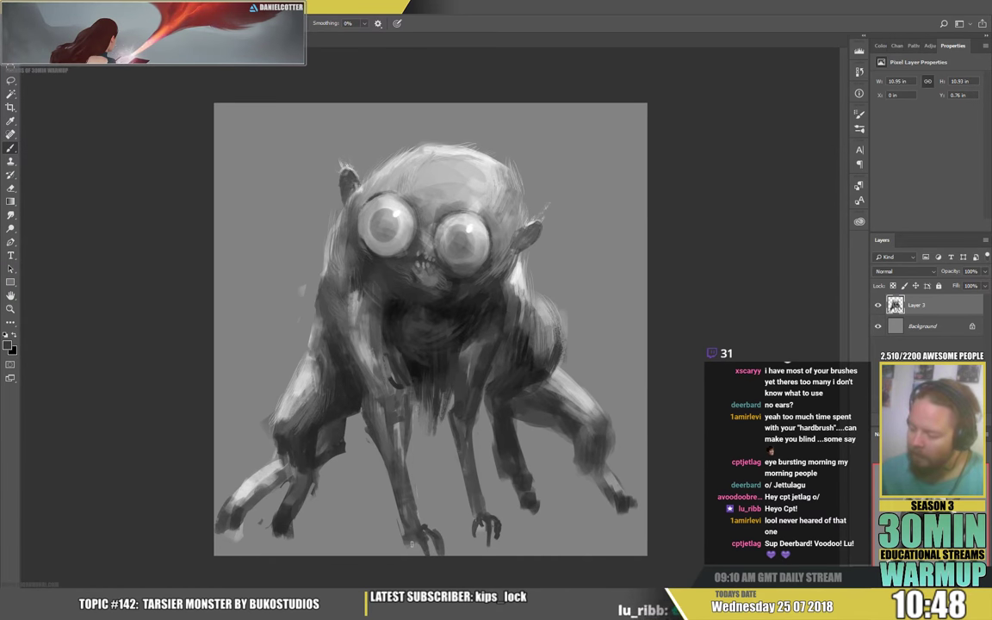
mouse_move(523, 510)
left_mouse_down()
mouse_move(527, 529)
mouse_move(555, 502)
mouse_move(536, 541)
left_mouse_up()
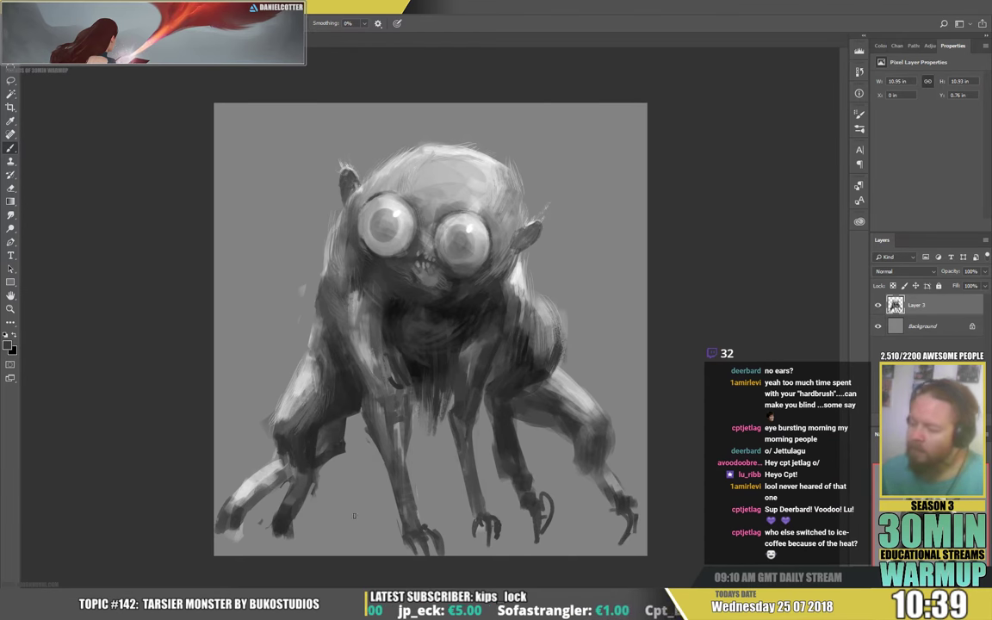
mouse_move(275, 520)
left_mouse_down()
mouse_move(269, 545)
mouse_move(289, 544)
mouse_move(290, 558)
left_mouse_up()
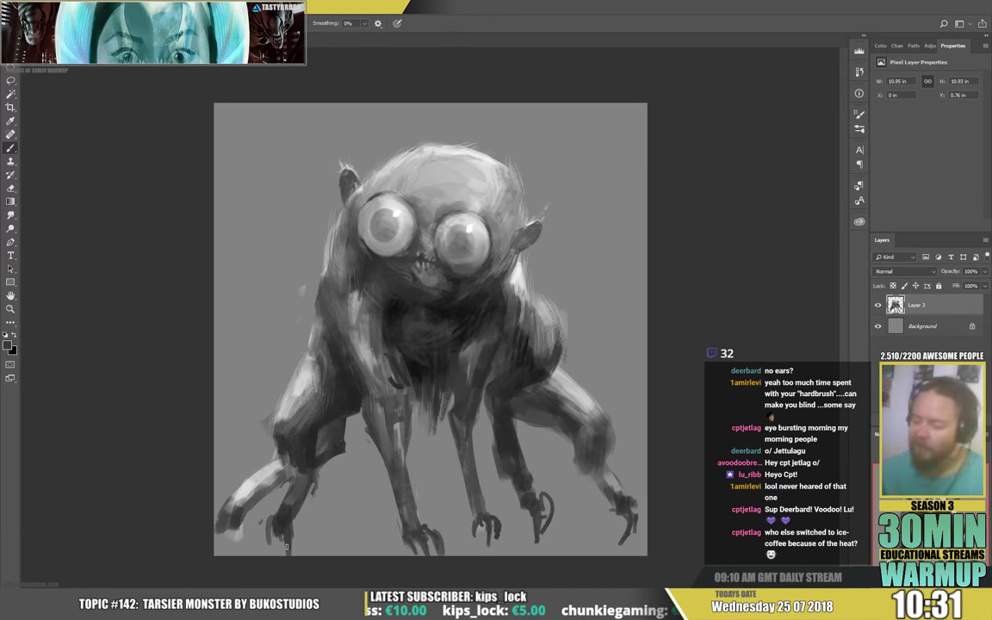
- Define the toes and claws of the left rear feet using light and dark greys sampled from the leg and background
left_click(275, 466, "alt")
mouse_move(288, 517)
left_mouse_down()
mouse_move(289, 532)
mouse_move(269, 549)
mouse_move(279, 527)
mouse_move(293, 528)
left_mouse_up()
left_click(273, 525, "alt")
left_click(255, 476, "alt")
left_click(275, 532, "alt")
left_click(283, 553, "alt")
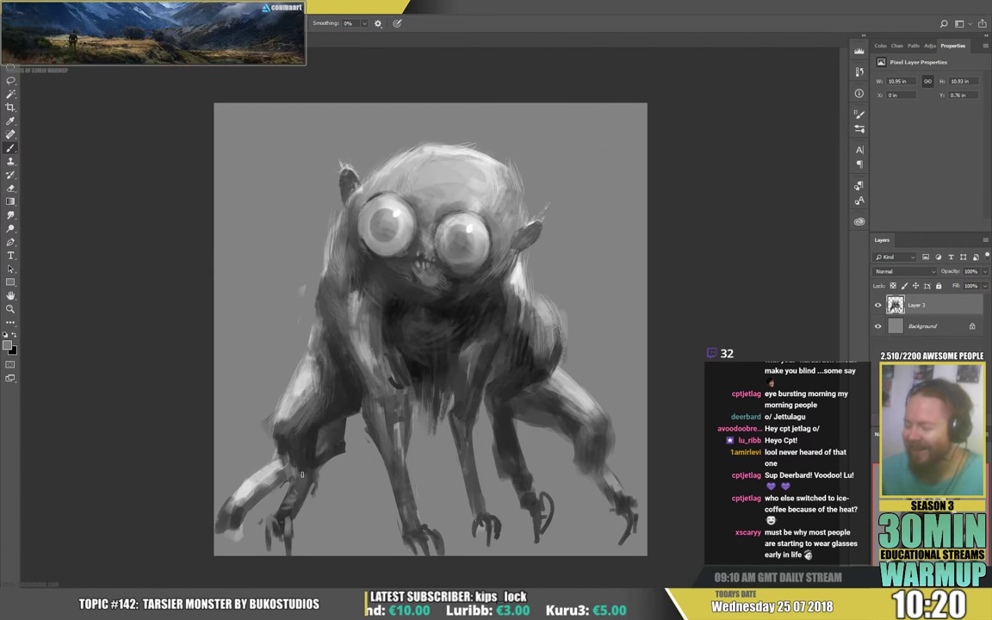
left_click(234, 520, "alt")
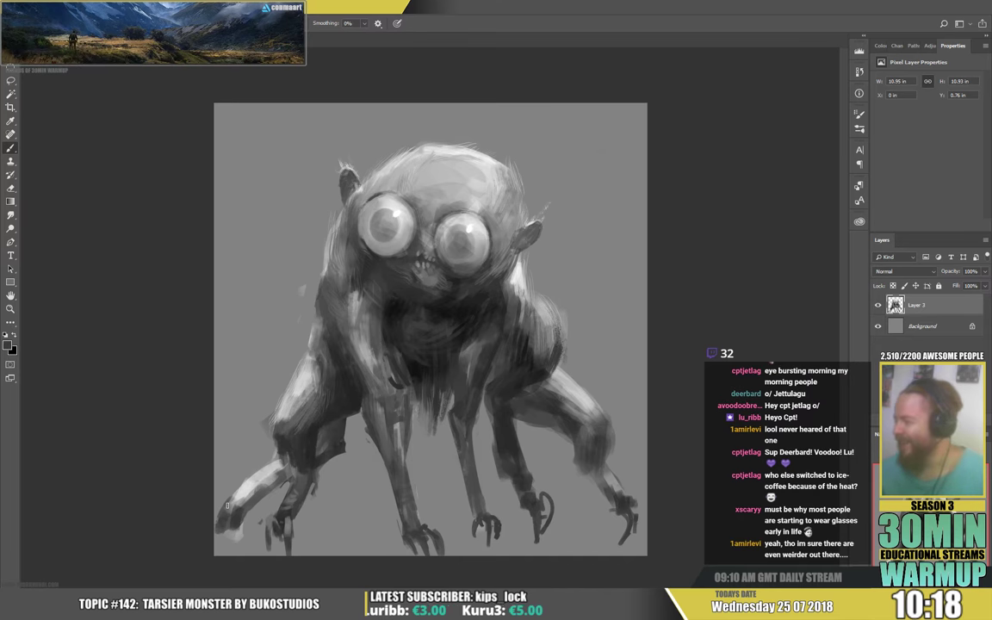
- Sample greys from the head's right side and the left eye, and refine the head's edge and the irises
left_click(495, 270, "alt")
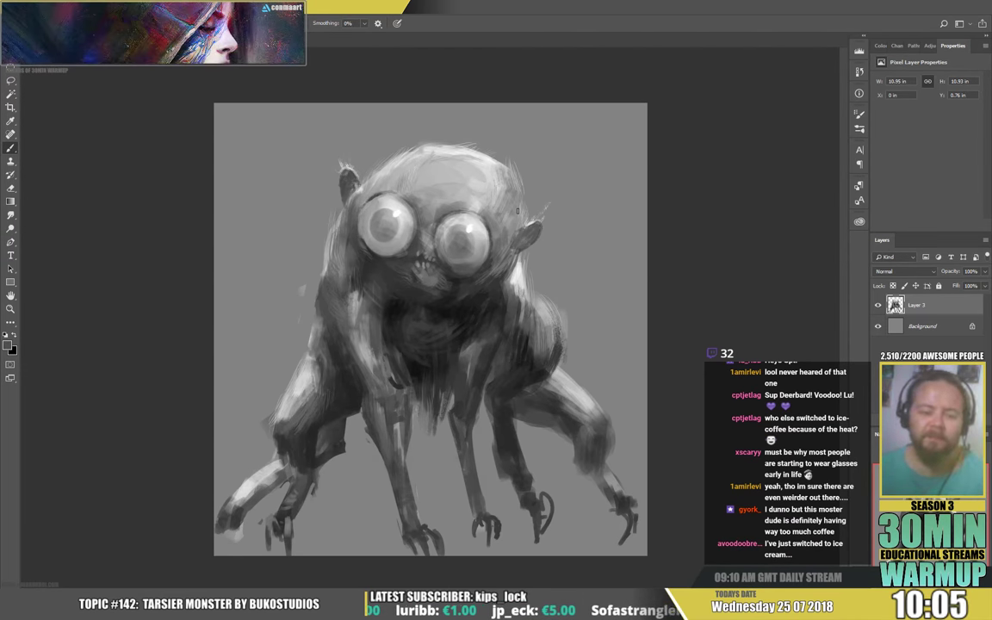
left_click(392, 213, "alt")
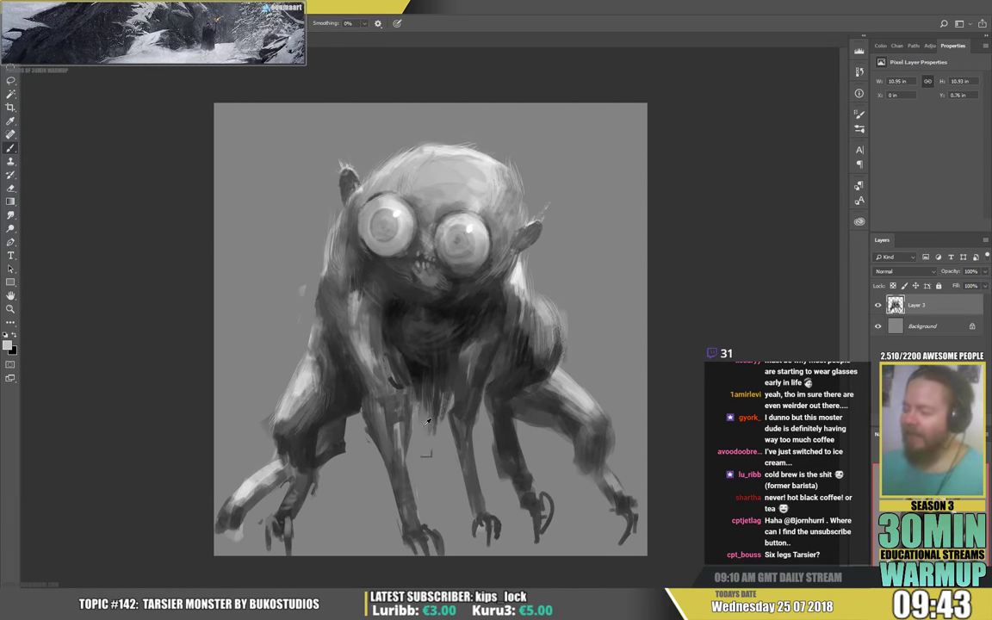
- Sample dark grey from the belly and paint hanging fur strands beneath the belly and along the hind thighs
left_click(416, 385, "alt")
mouse_move(413, 388)
left_mouse_down()
mouse_move(419, 438)
mouse_move(358, 410)
left_mouse_up()
left_click_drag(321, 363, 317, 386)
left_click_drag(319, 368, 311, 379)
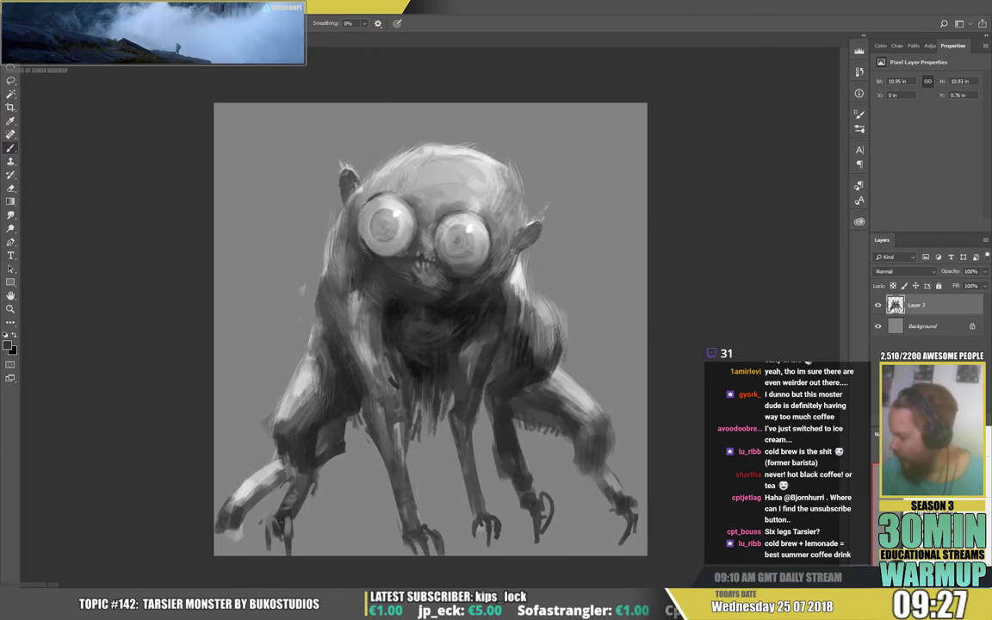
- Add a Gradient Map adjustment layer above the painted creature and open its gradient for editing
key("Return")
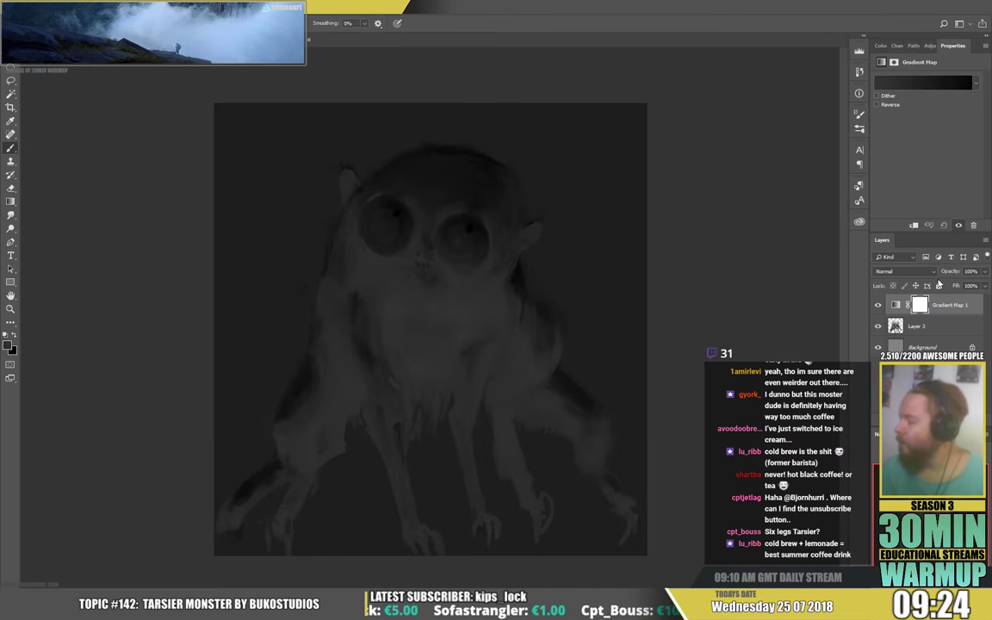
left_click(922, 81)
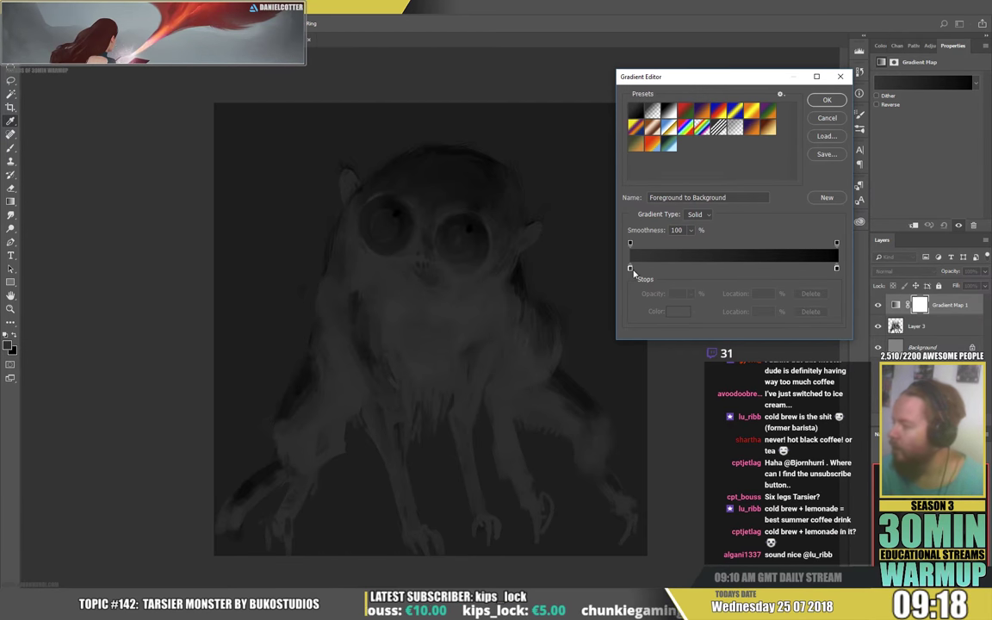
- Try a light green colour for the gradient's stop at location 0%
left_click(629, 268)
left_click(677, 312)
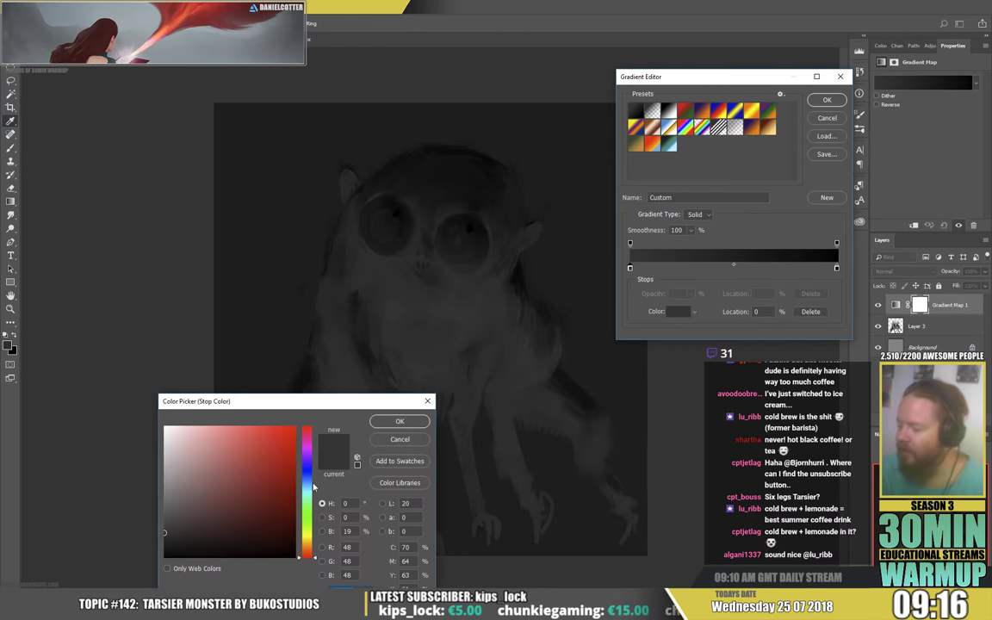
left_click(307, 519)
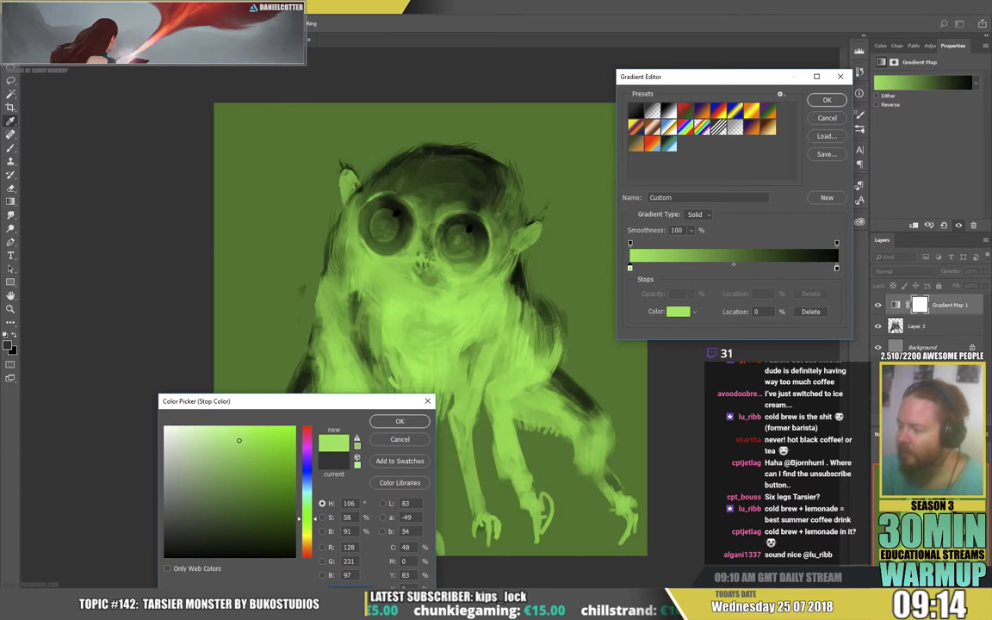
left_click(247, 433)
left_click(399, 421)
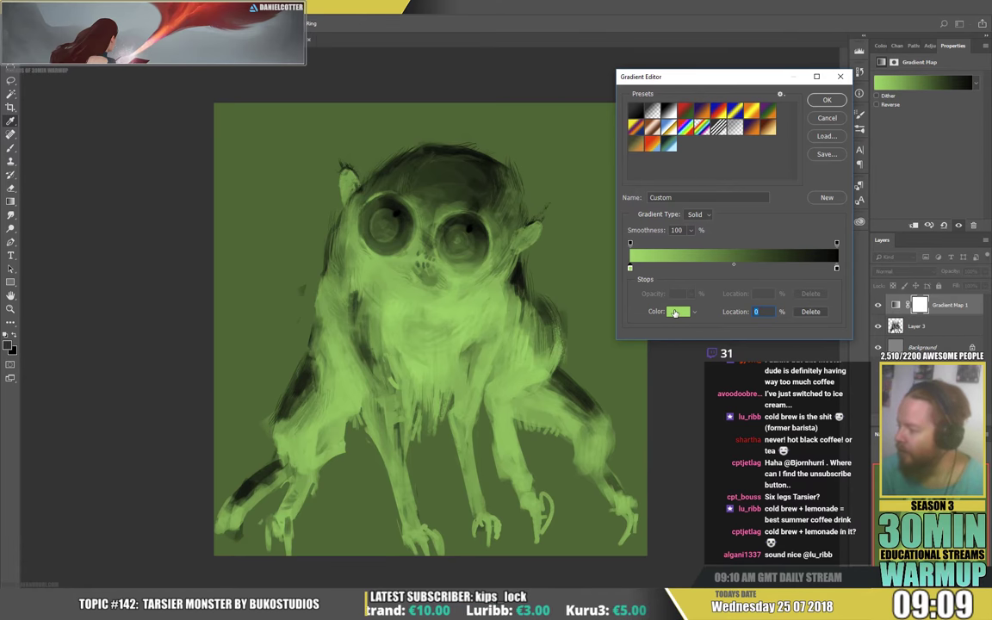
- Set the gradient's stop at location 0% to a dark, muted brown
left_click(676, 312)
mouse_move(250, 523)
left_mouse_down()
mouse_move(189, 525)
mouse_move(210, 527)
left_mouse_up()
left_click_drag(309, 554, 309, 547)
left_click(399, 422)
- Set the gradient's stop at location 100% to a pale peach, RGB 229, 195, 179
left_click(837, 268)
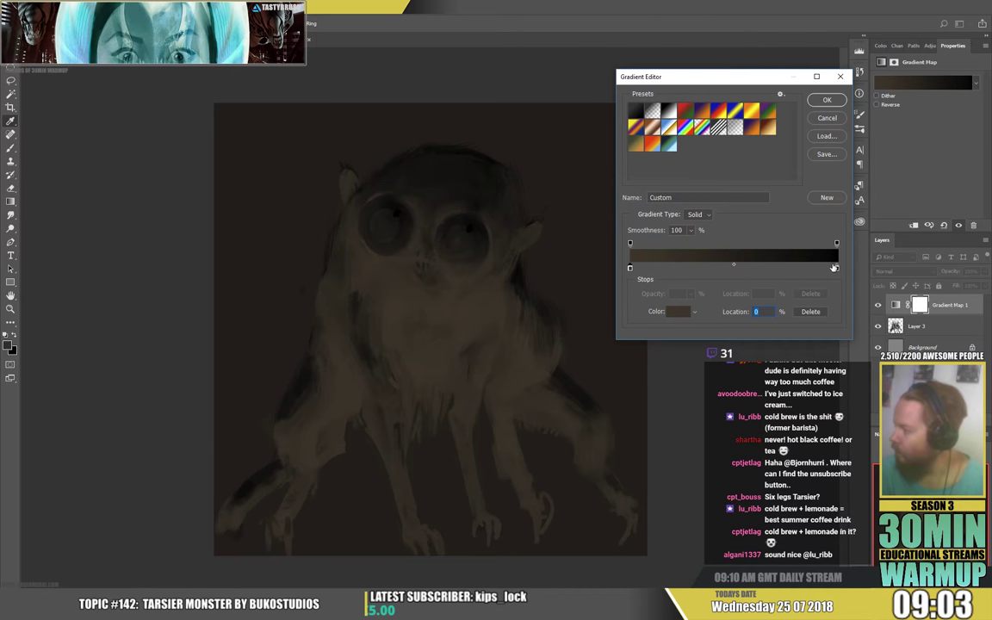
left_click(678, 311)
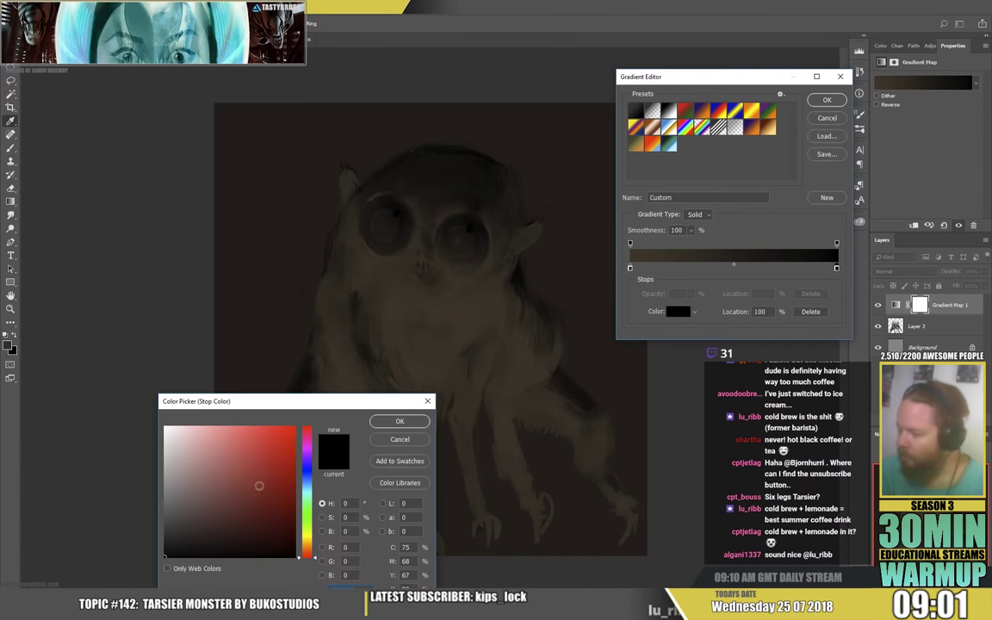
left_click(192, 439)
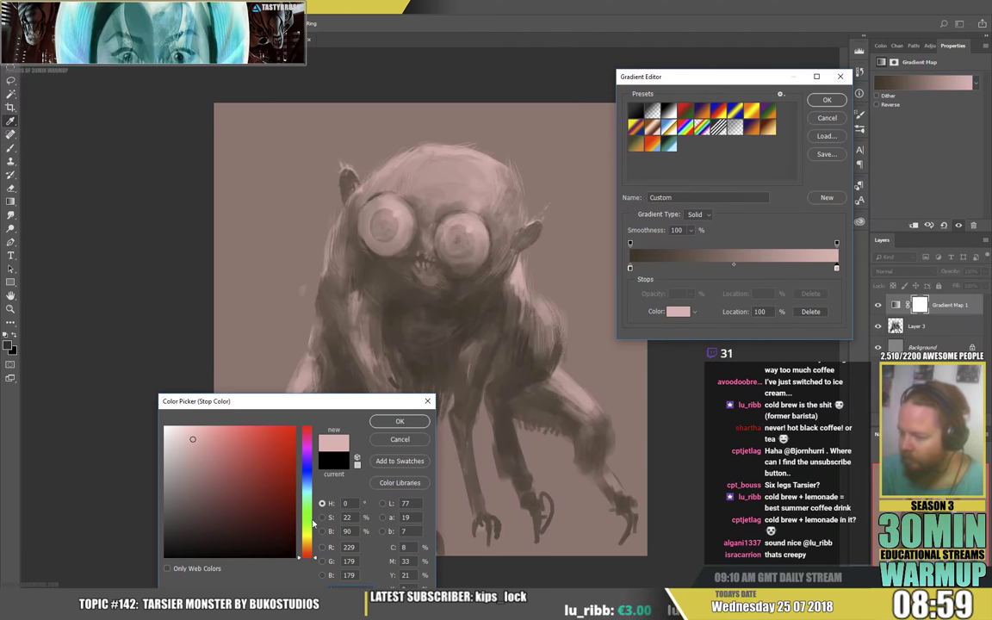
left_click_drag(311, 556, 308, 547)
left_click(399, 422)
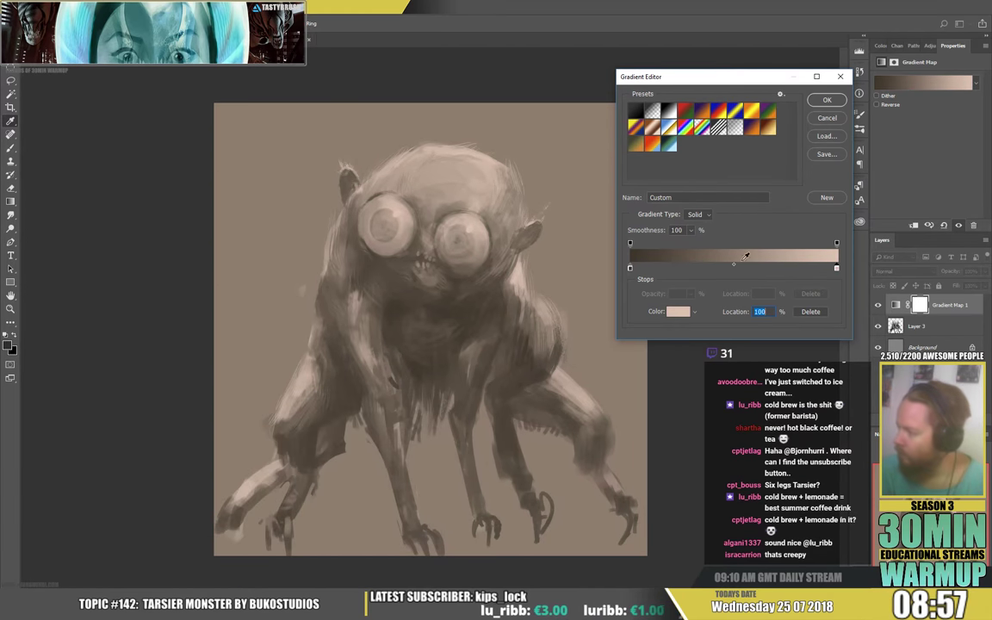
- Add a colour stop at location 39% of the gradient and make it medium brown, RGB 144, 90, 64
left_click(711, 269)
left_click(678, 311)
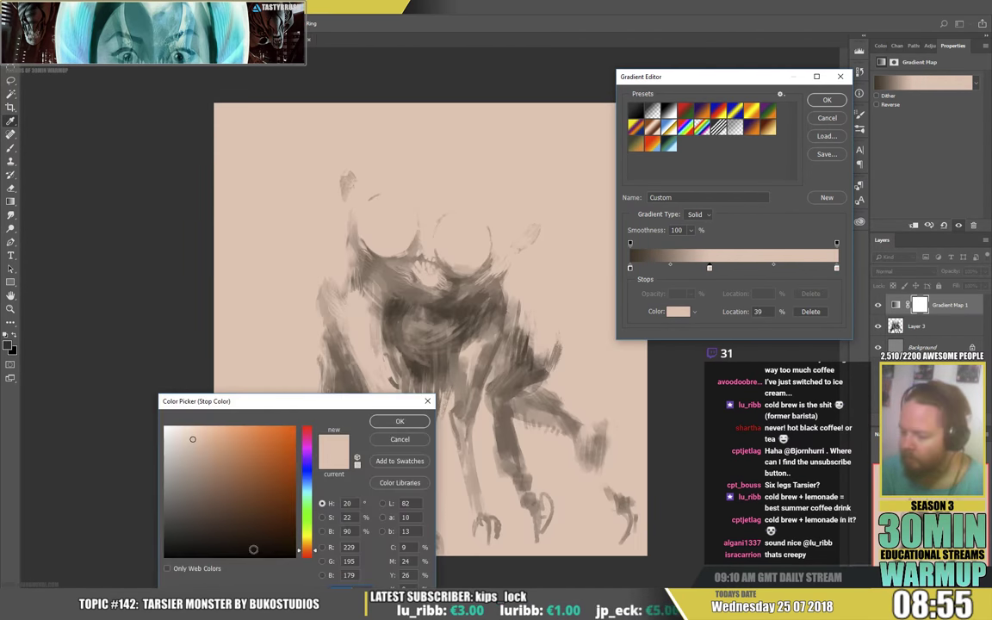
left_click(271, 464)
left_click(238, 483)
left_click(400, 421)
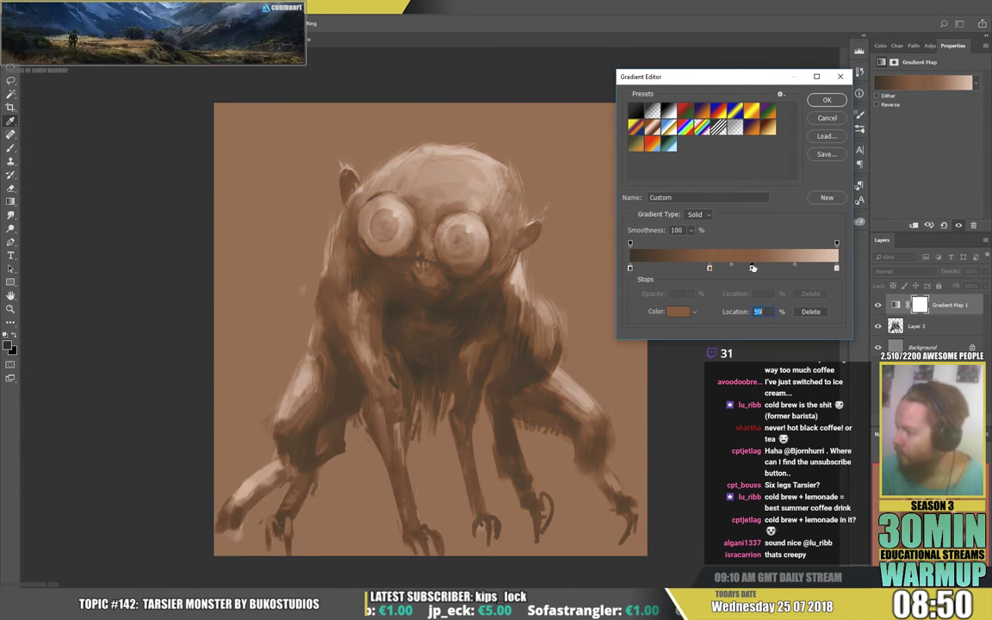
- Add a colour stop at location 59% of the gradient and make it olive, RGB 144, 132, 64
left_click(753, 268)
left_click(677, 312)
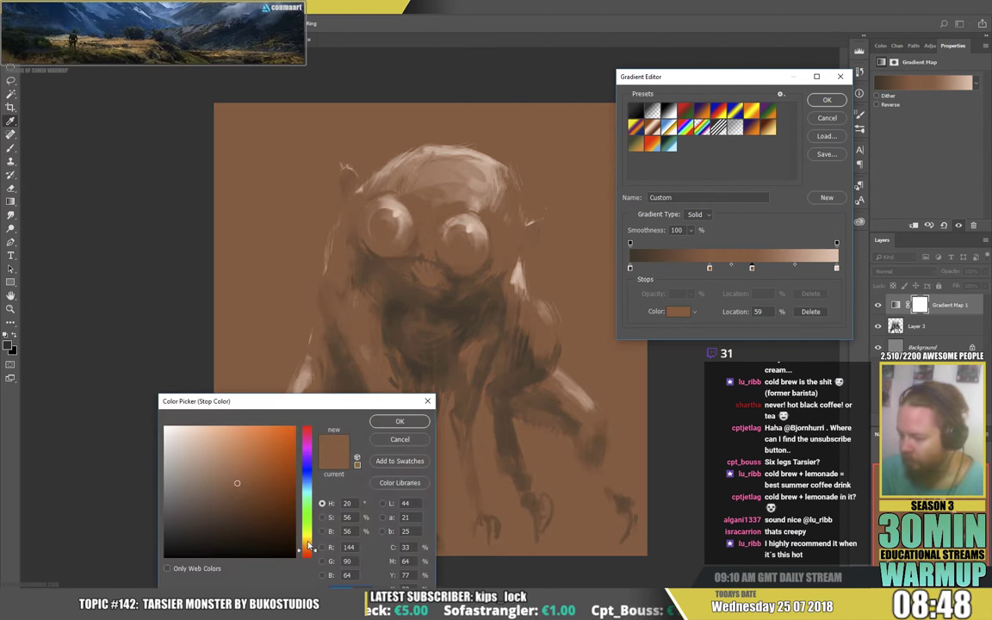
left_click(308, 539)
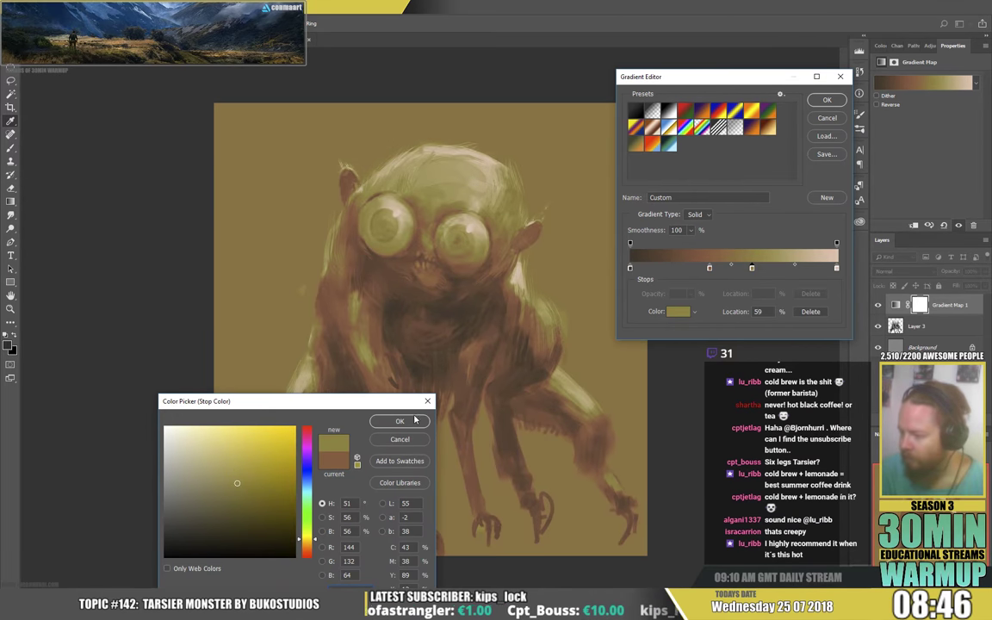
left_click(399, 421)
- Add a colour stop at location 73% of the gradient and make it brown, RGB 133, 93, 51
left_click(781, 268)
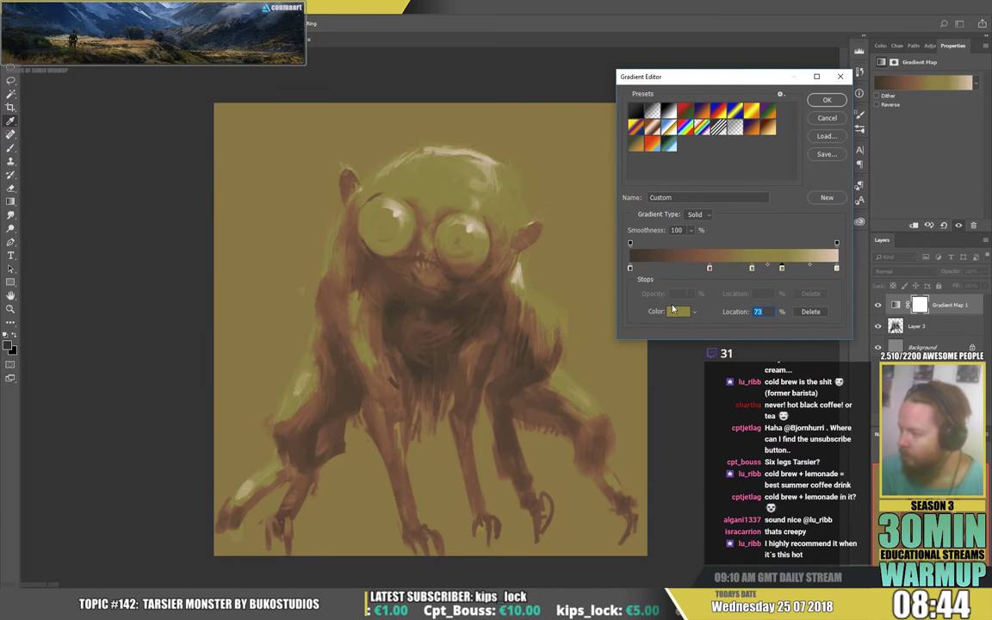
left_click(678, 313)
left_click(309, 548)
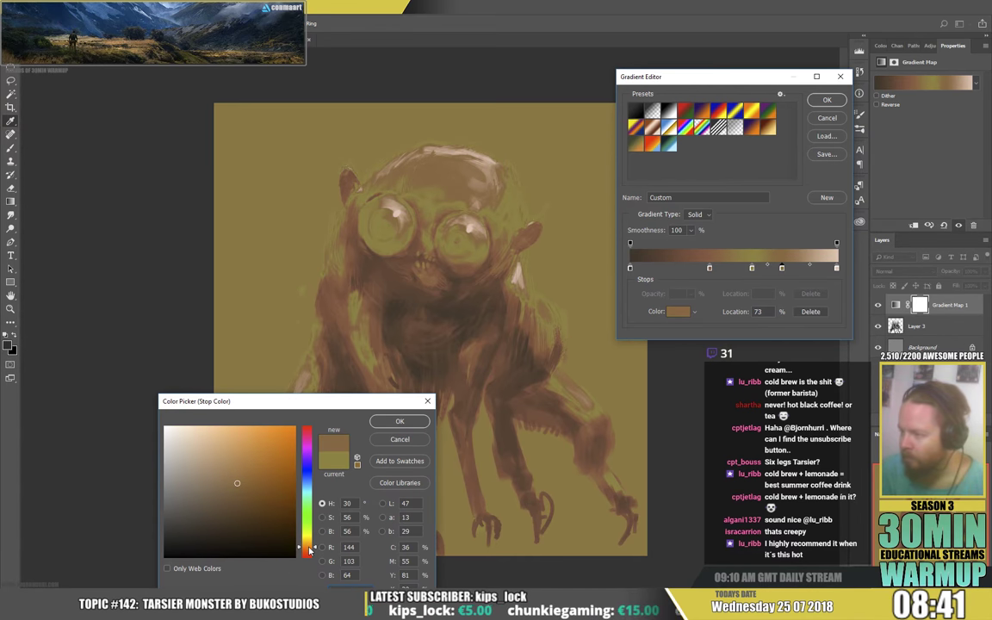
left_click(245, 490)
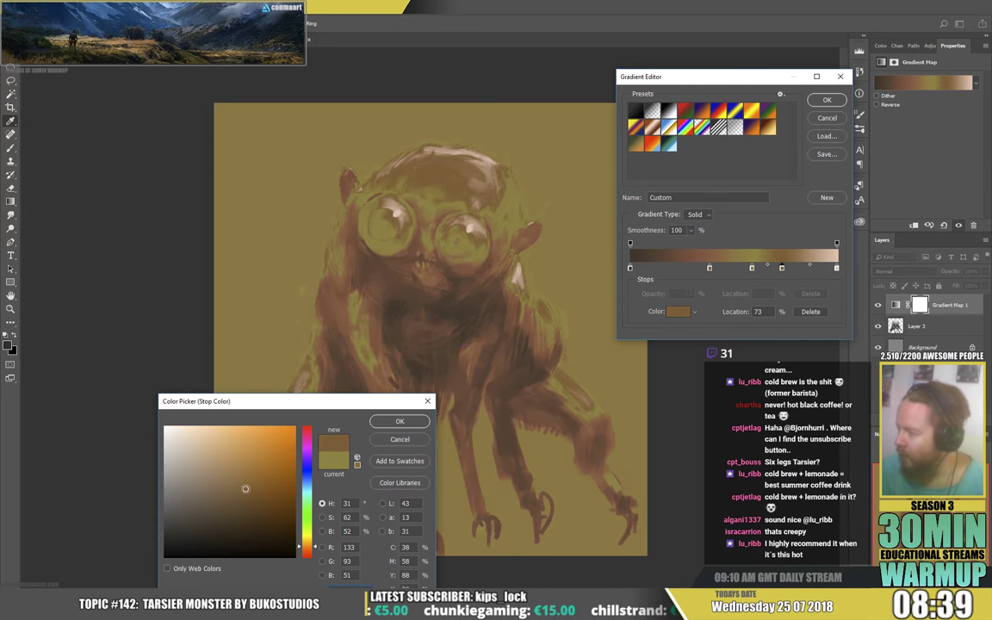
left_click(399, 421)
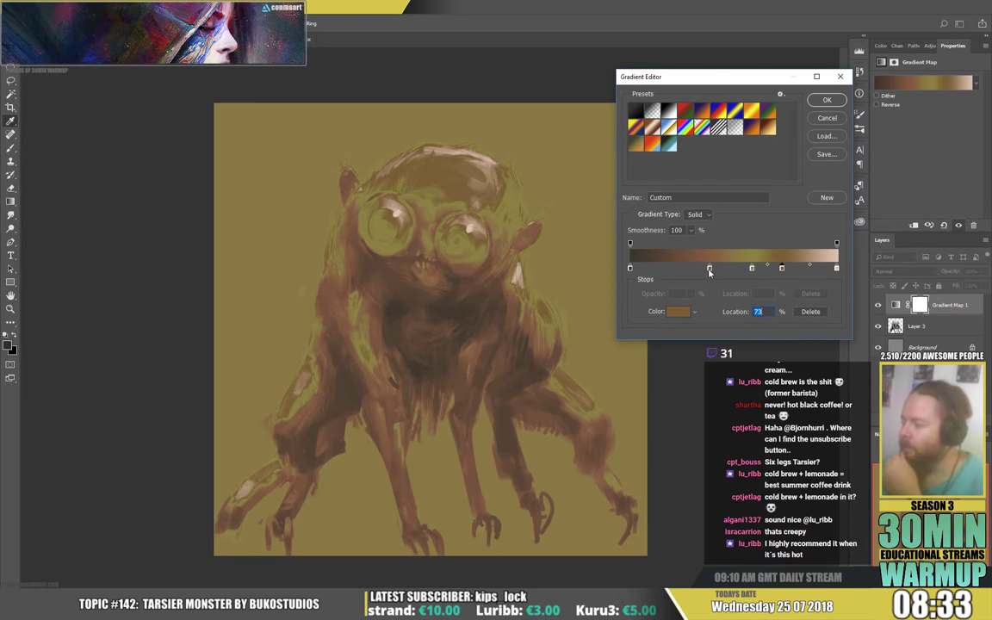
- Shift the medium brown stop close to the olive one, move the lighter-side brown stop to 75%, and accept the gradient
left_click_drag(708, 271, 785, 270)
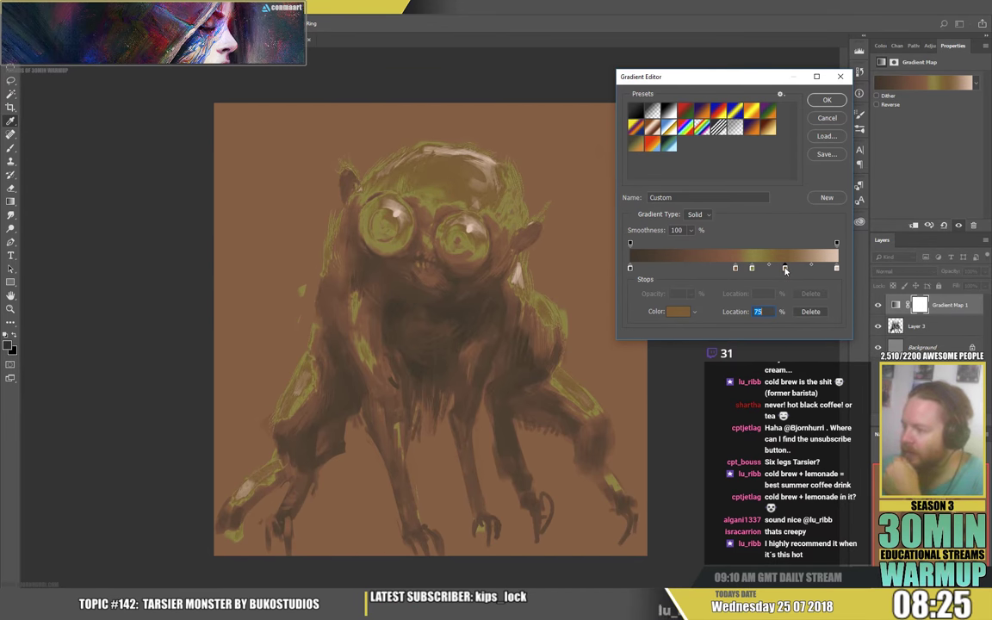
left_click(827, 100)
- Compare blend modes such as Soft Light, Lighter Color, Pin Light and Divide on the gradient map layer, and set it to Color
left_click(900, 272)
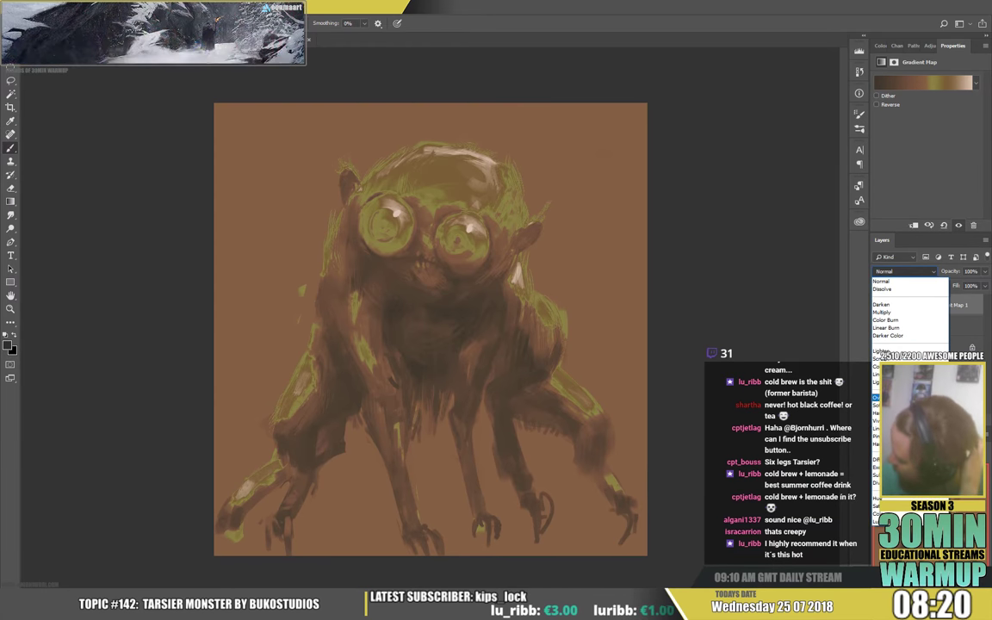
left_click(877, 405)
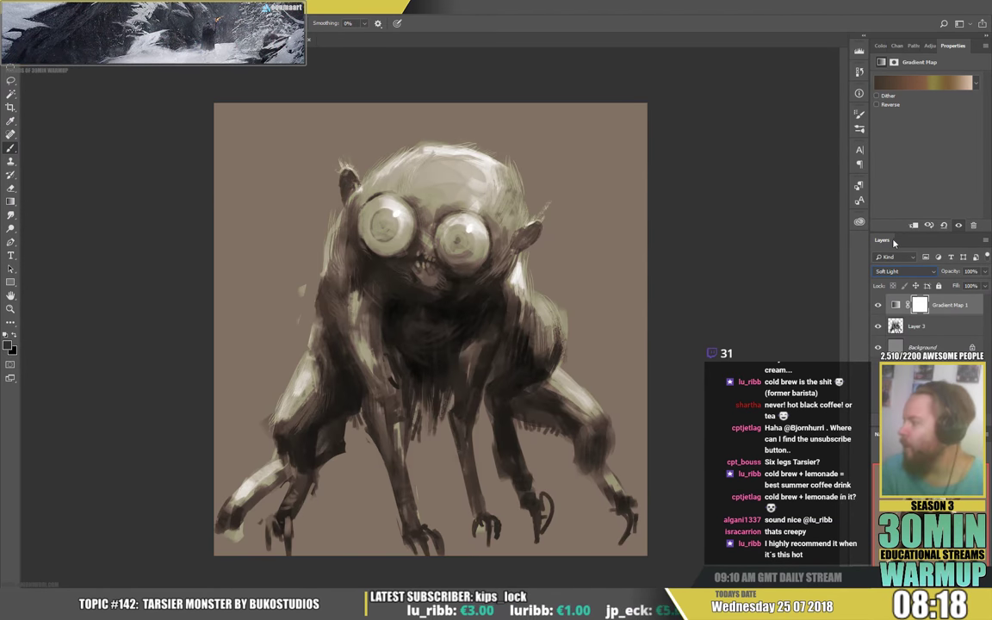
scroll(896, 274, "up", 1)
scroll(897, 276, "up", 3)
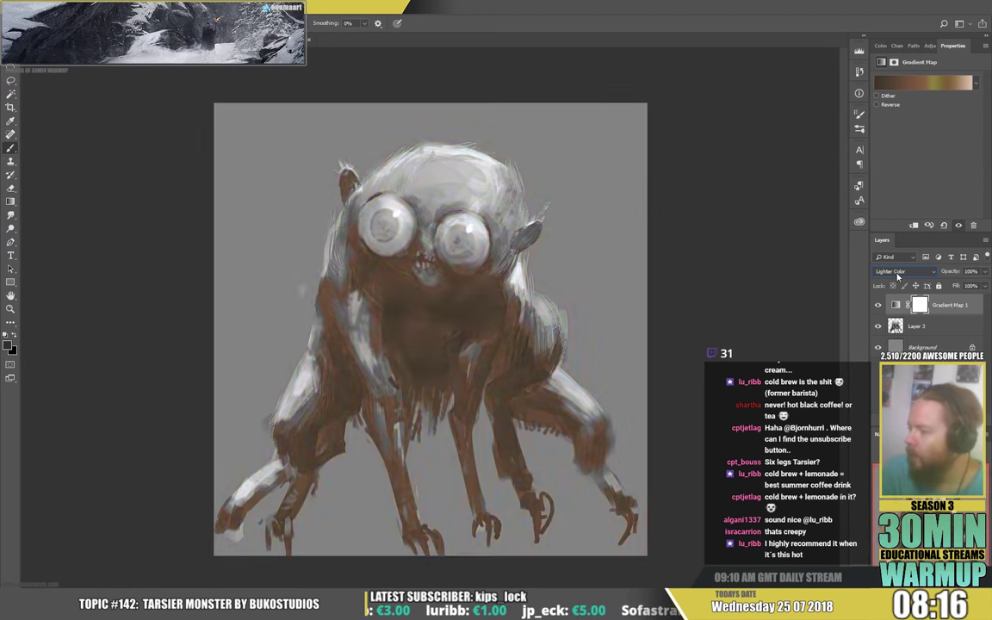
scroll(897, 276, "down", 2)
scroll(897, 275, "down", 5)
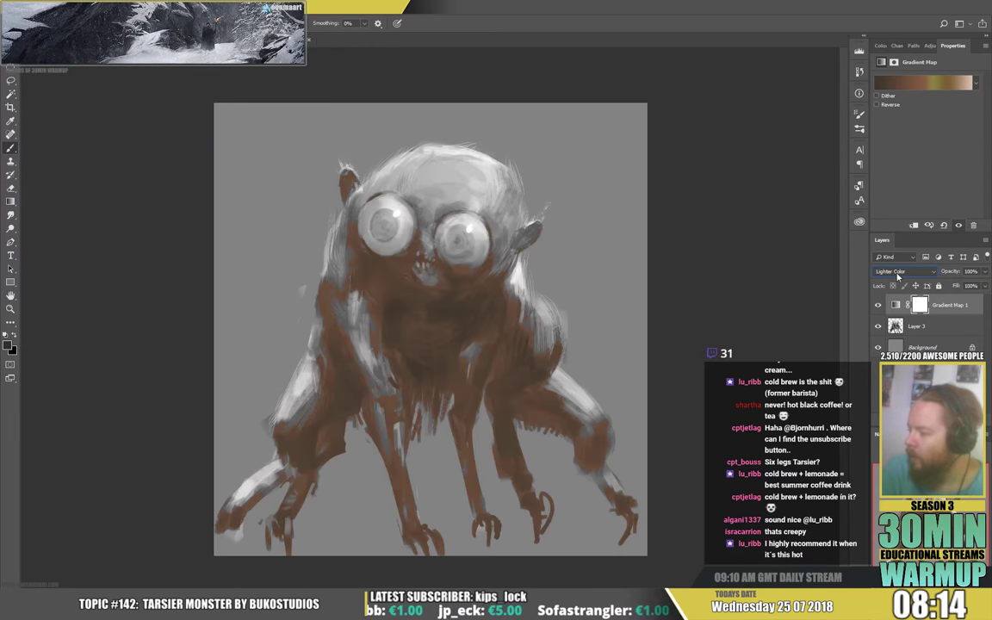
scroll(898, 275, "down", 4)
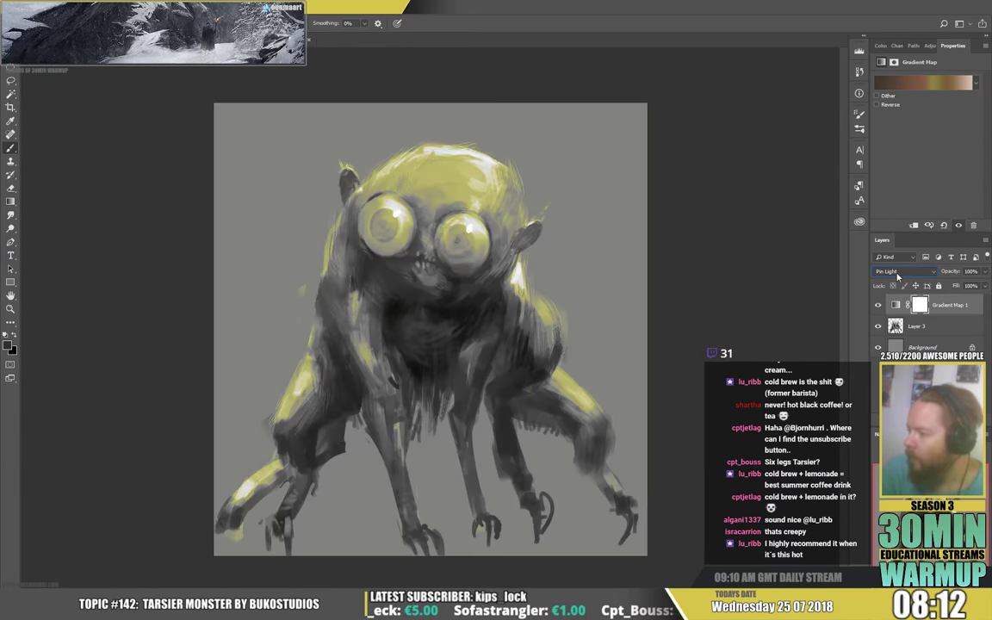
scroll(898, 275, "down", 3)
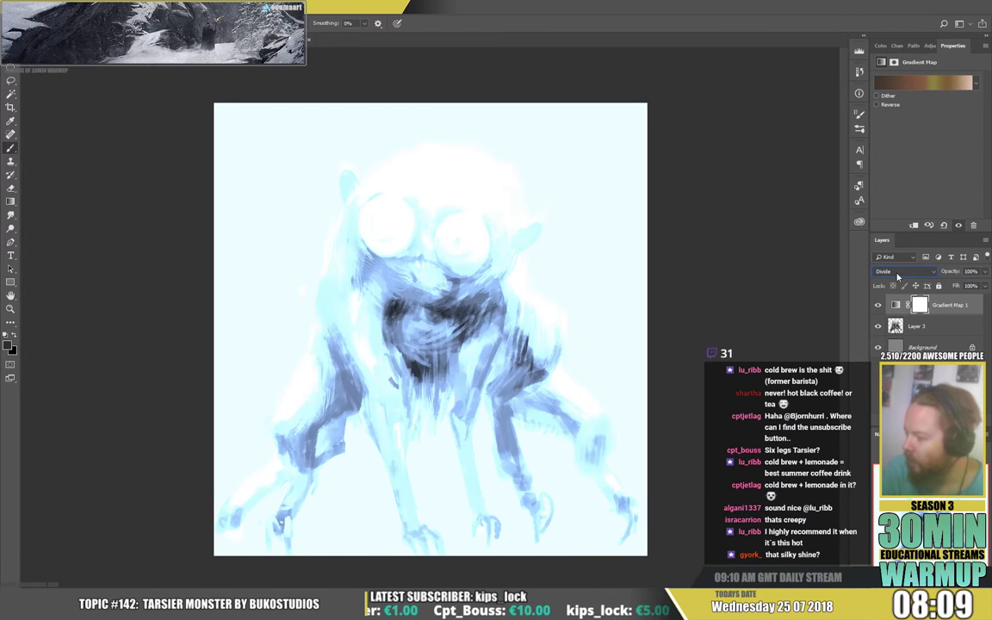
scroll(898, 276, "down", 4)
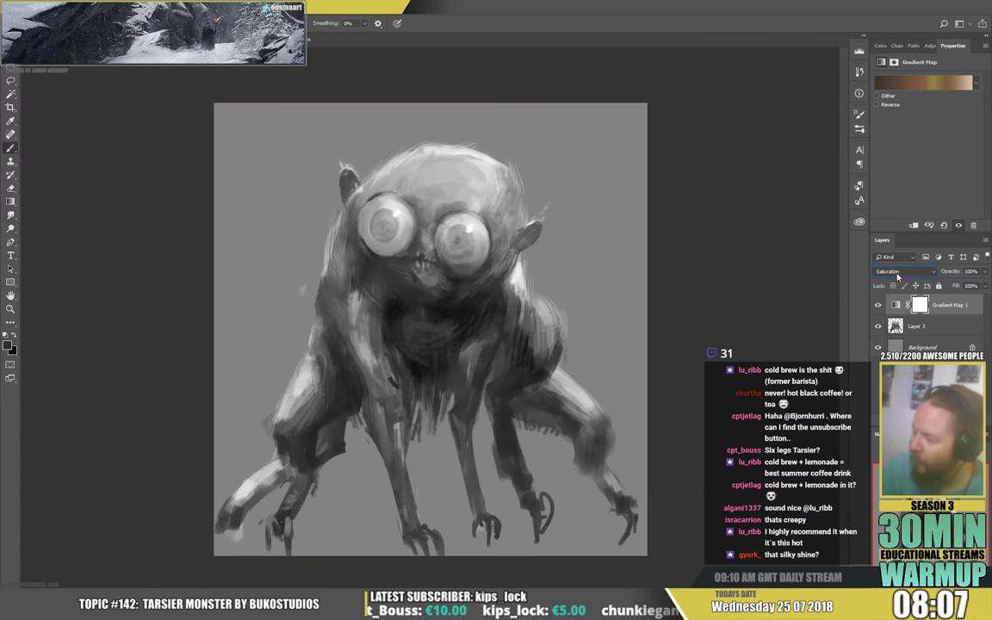
scroll(898, 274, "up", 1)
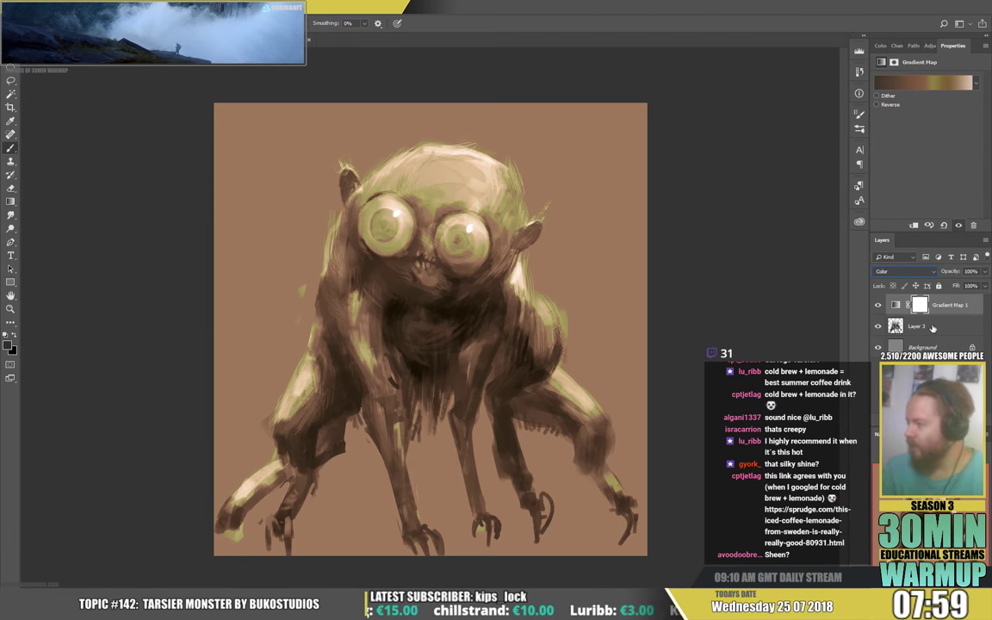
- Select the flat background with the Magic Wand, clear it from the gradient map's layer mask, and deselect
left_click(515, 155)
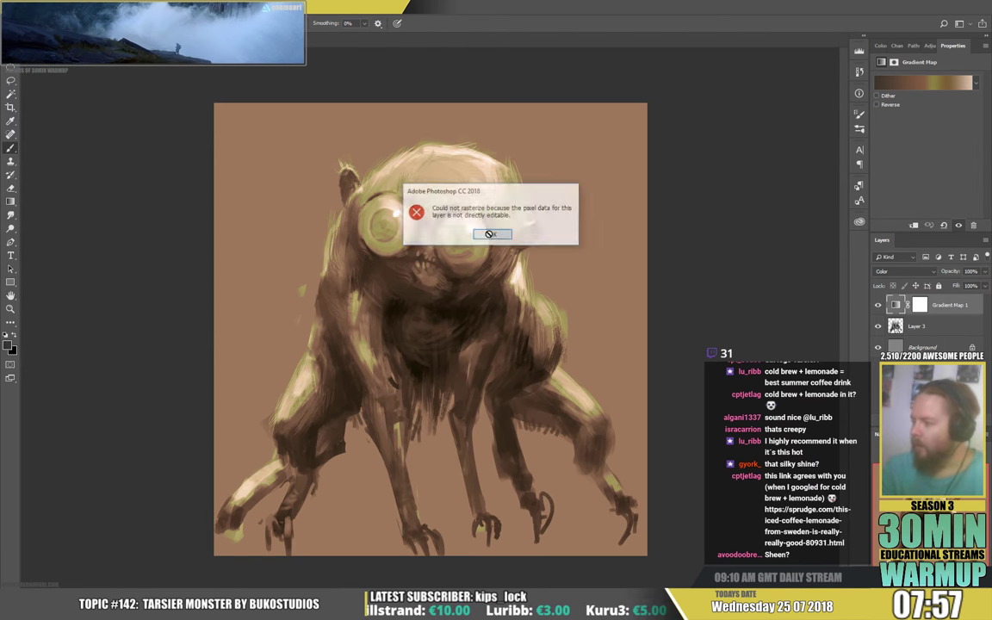
left_click(490, 233)
key("w")
left_click(559, 209)
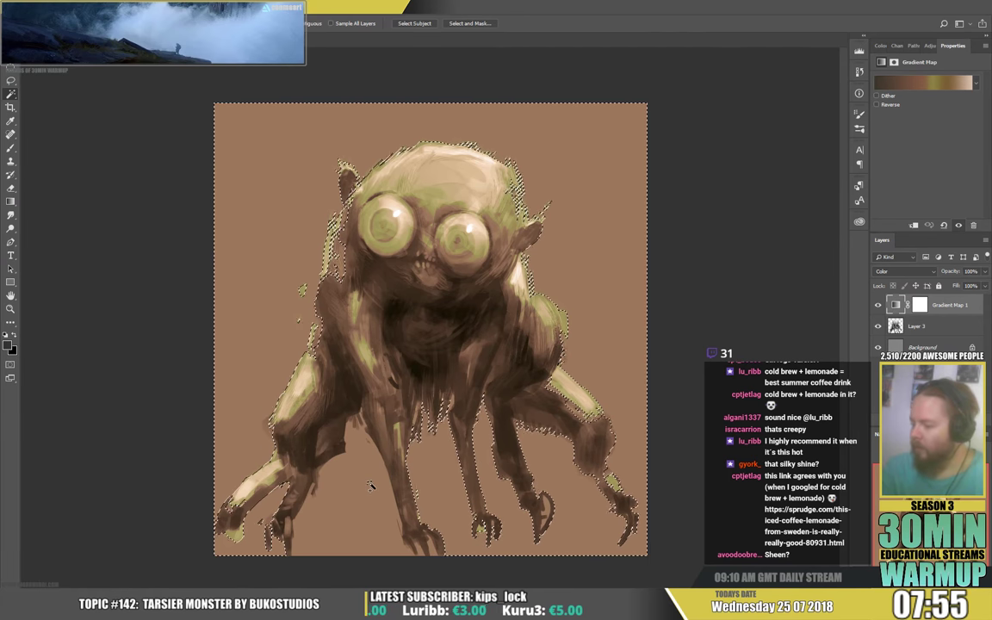
left_click(586, 446)
left_click(491, 235)
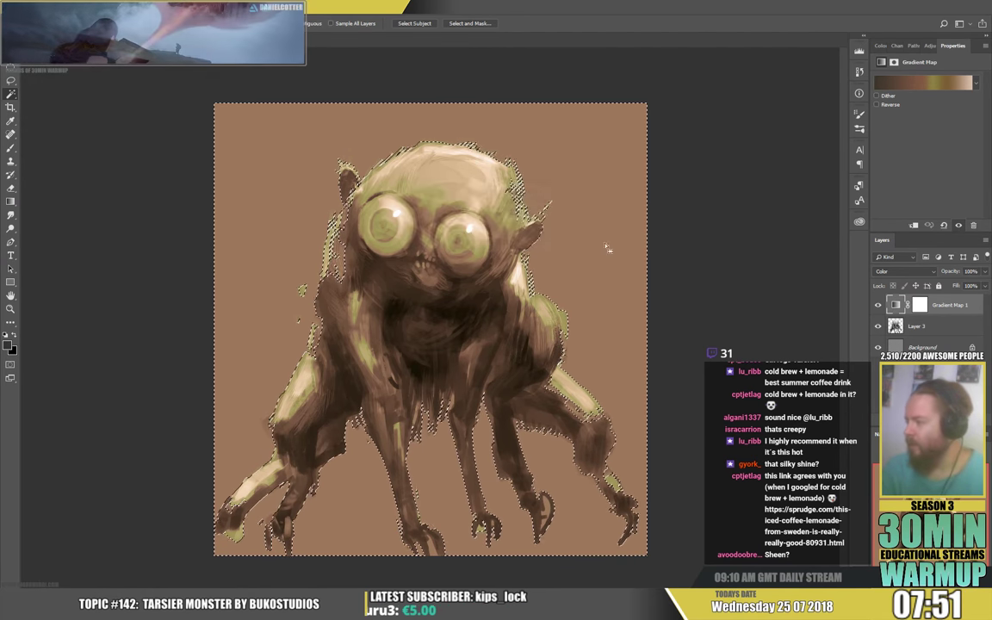
left_click(920, 306)
key("Delete")
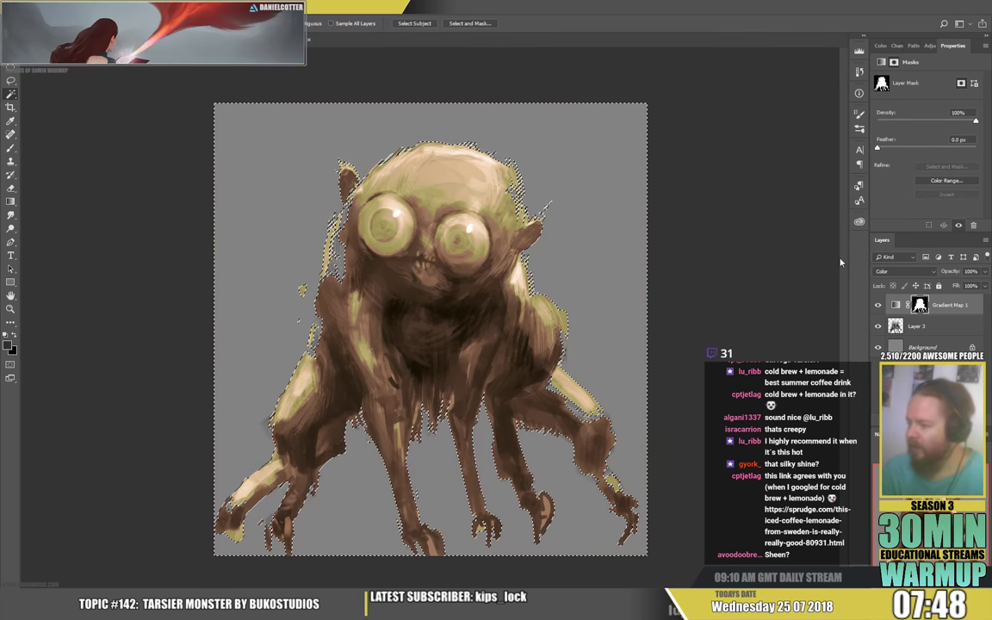
key("ctrl+d")
- Adjust the brush size and paint white on the gradient map's mask to restore colour along the creature's fur edges
key("b")
key("d")
key("x")
right_click(367, 270)
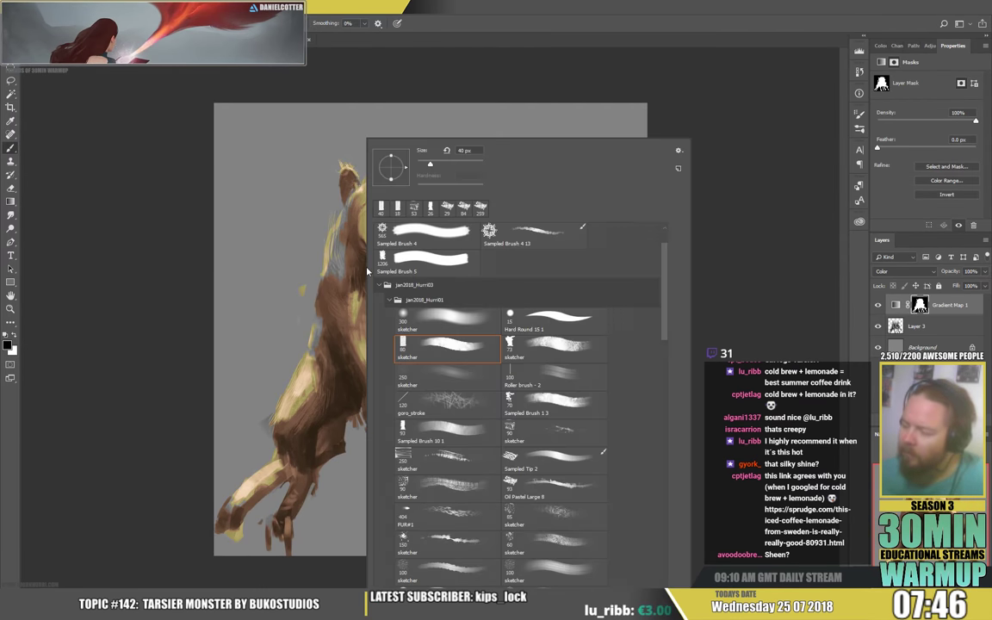
left_click(444, 168)
left_click(349, 239)
key("x")
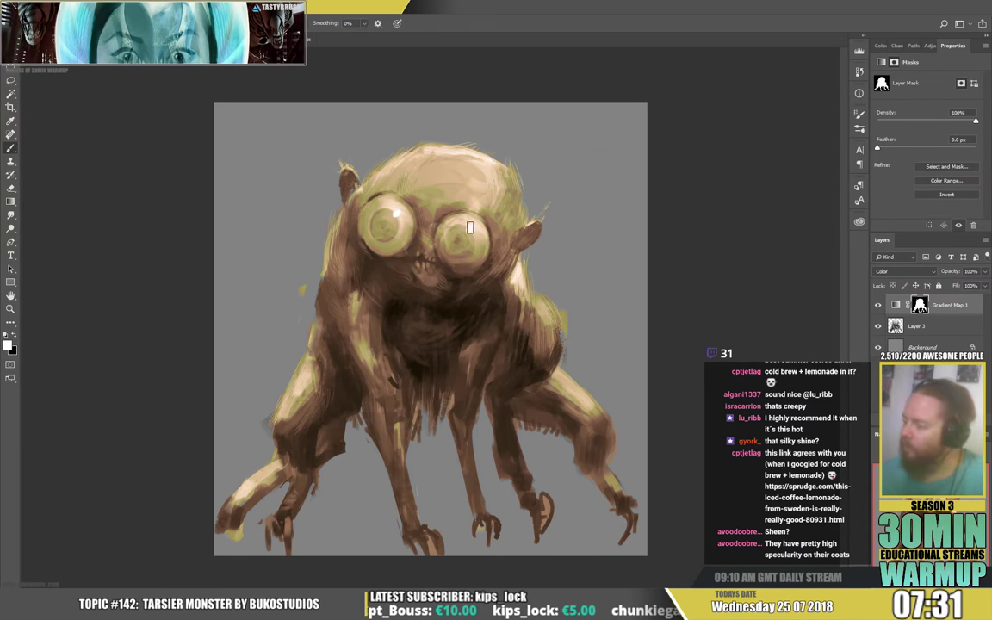
- Resize the brush and paint black on the gradient map's mask to remove the tint from both eyeballs
right_click(429, 218)
left_click(576, 164)
mouse_move(464, 240)
left_mouse_down()
mouse_move(447, 250)
mouse_move(464, 264)
left_mouse_up()
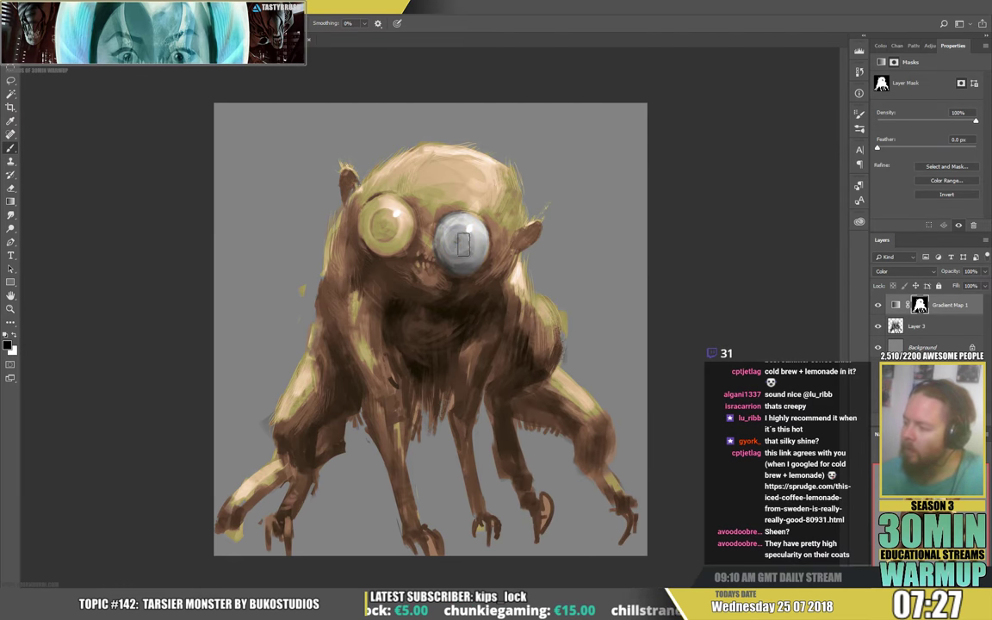
mouse_move(388, 225)
left_mouse_down()
mouse_move(394, 199)
mouse_move(389, 235)
left_mouse_up()
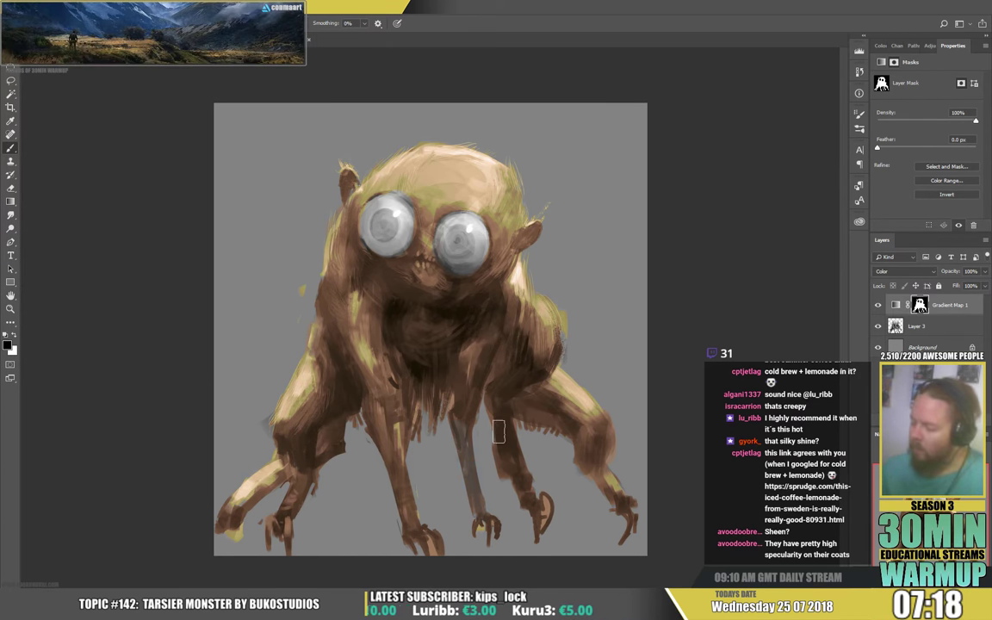
- Paint black on the gradient map's mask to remove the brown tint from the creature's lower legs, hands and feet
left_click_drag(513, 459, 539, 510)
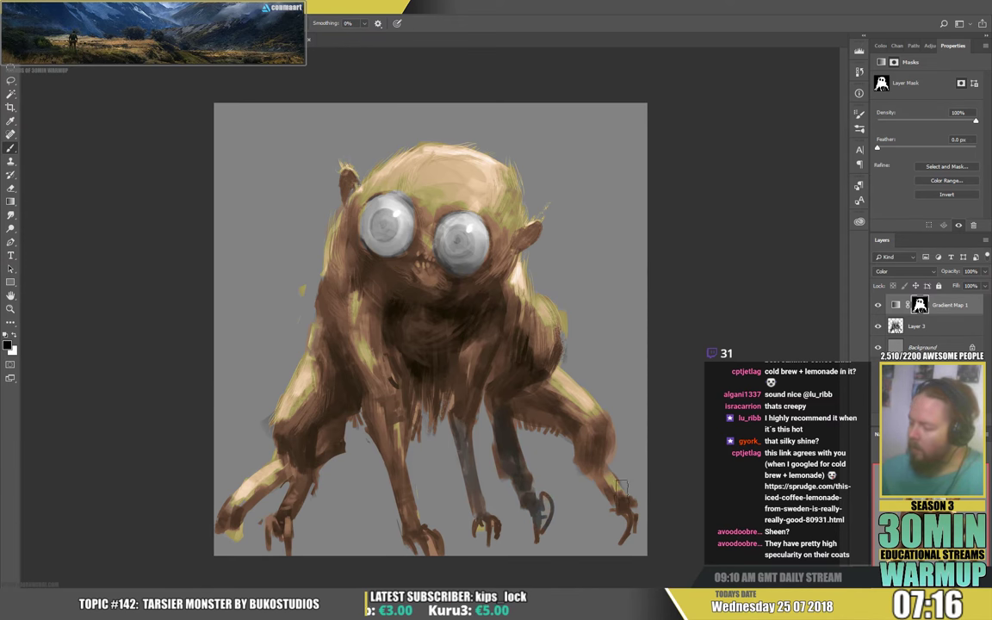
left_click_drag(607, 474, 624, 528)
left_click_drag(395, 452, 419, 539)
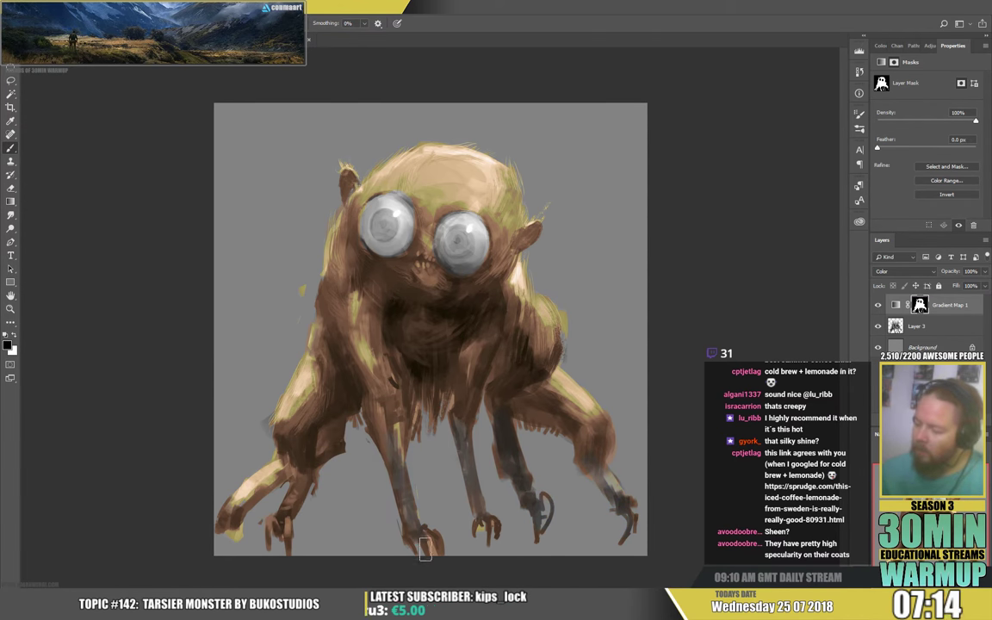
mouse_move(281, 514)
left_mouse_down()
mouse_move(300, 496)
mouse_move(297, 450)
mouse_move(276, 486)
mouse_move(217, 513)
mouse_move(273, 477)
left_mouse_up()
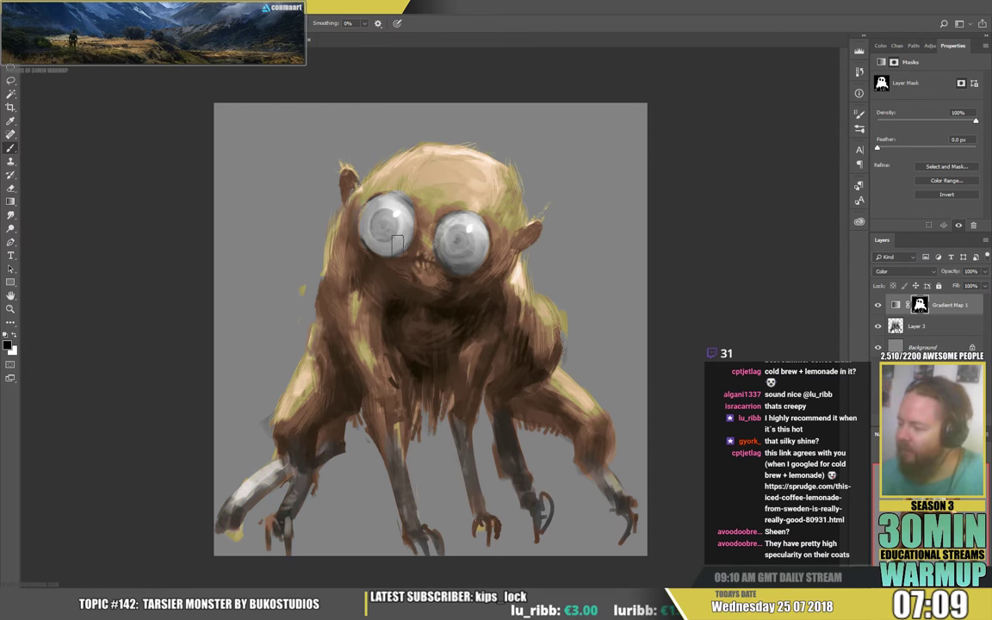
- Mask the tint off the mouth, ears and stray background marks, adding a blank layer above the gradient map
right_click(418, 267)
left_click(422, 272)
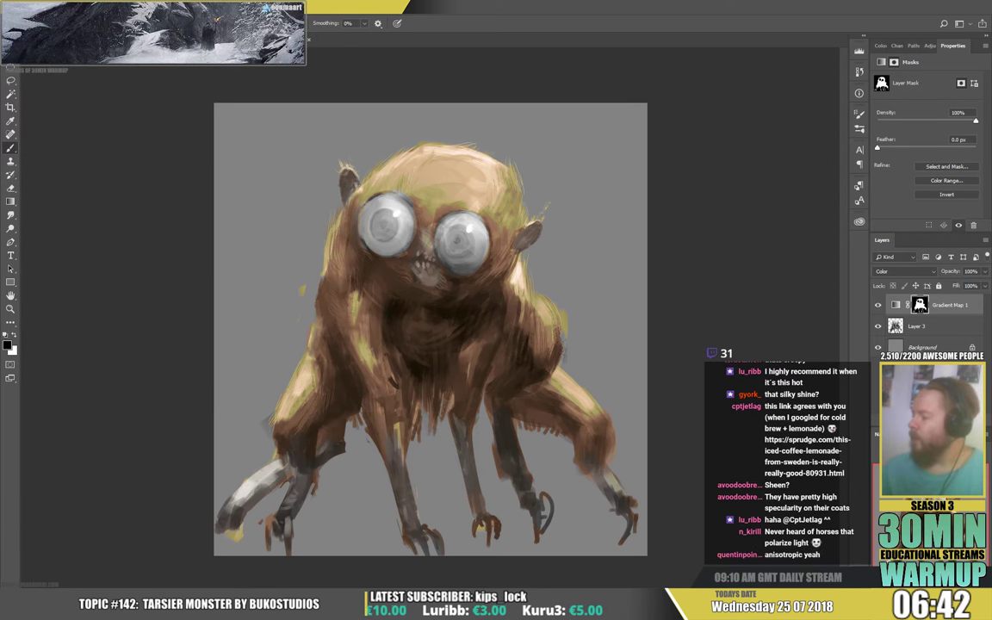
key("ctrl+shift+alt+n")
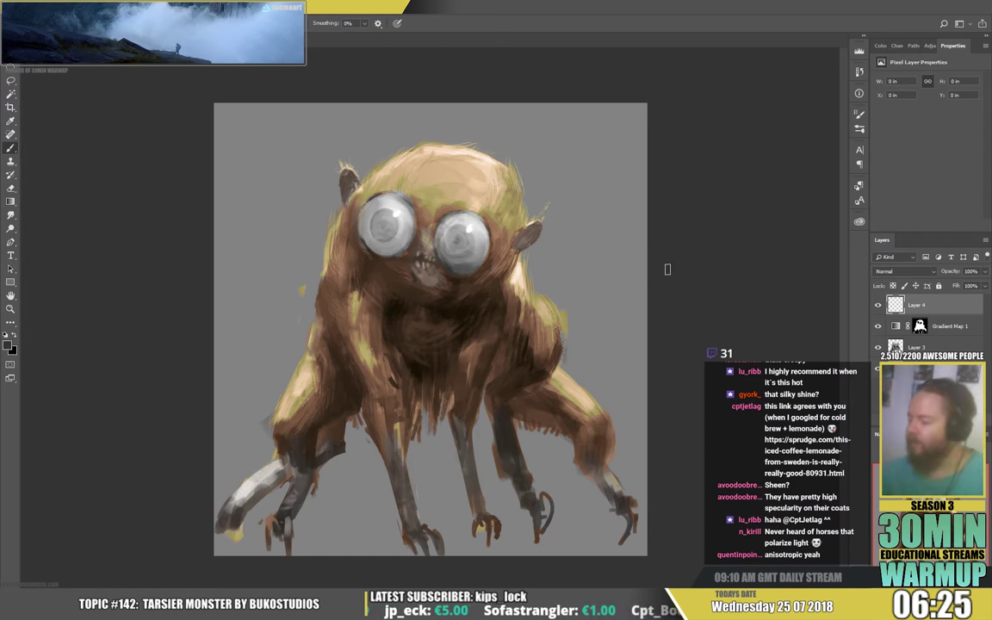
left_click(921, 328)
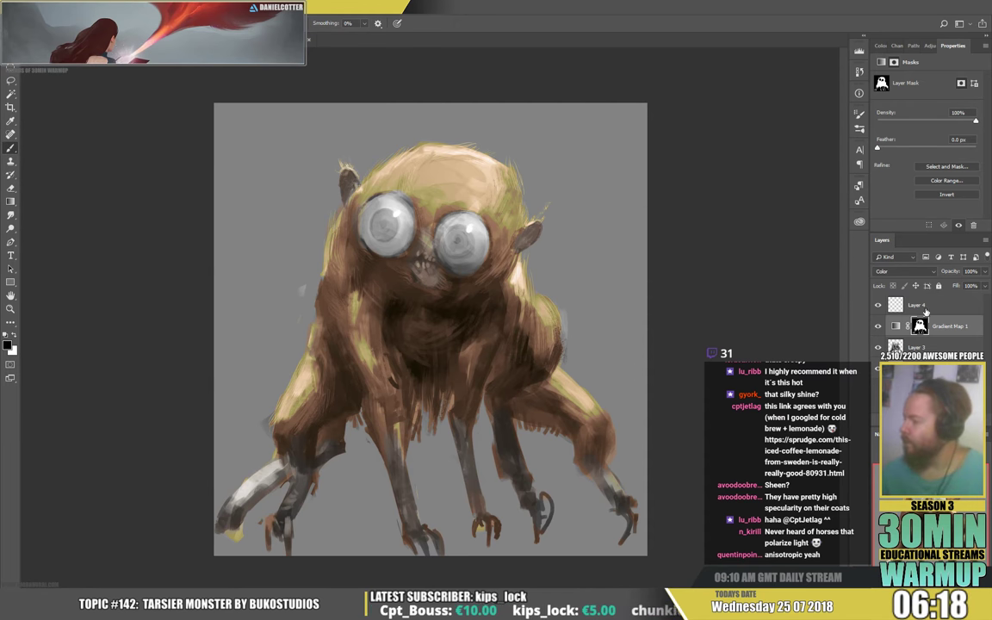
- Add another new layer set to Color Dodge and choose a dark reddish-brown foreground colour
key("ctrl+shift+alt+n")
left_click(894, 272)
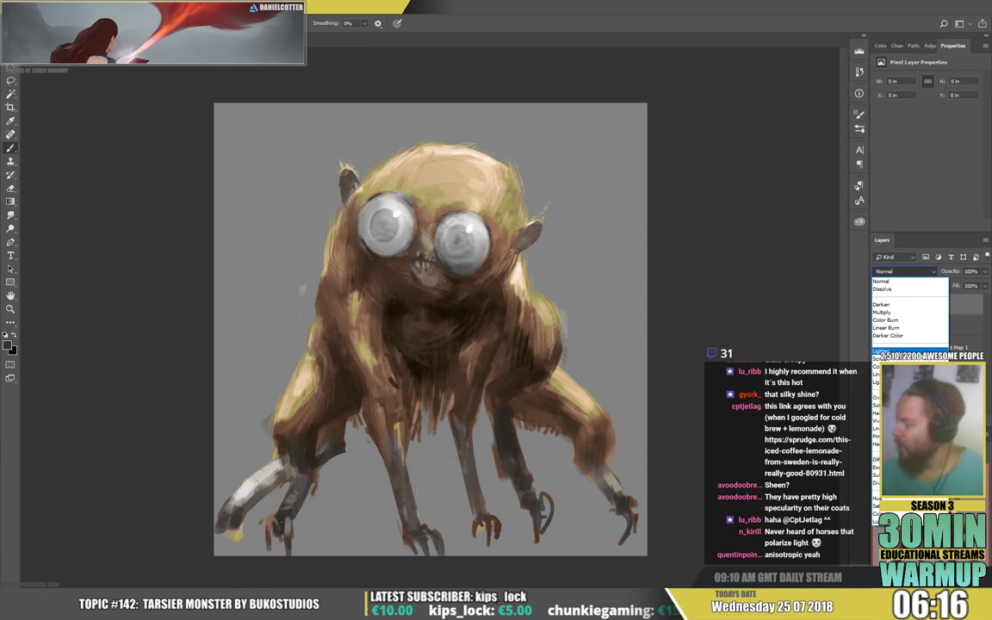
left_click(893, 366)
left_click(9, 347)
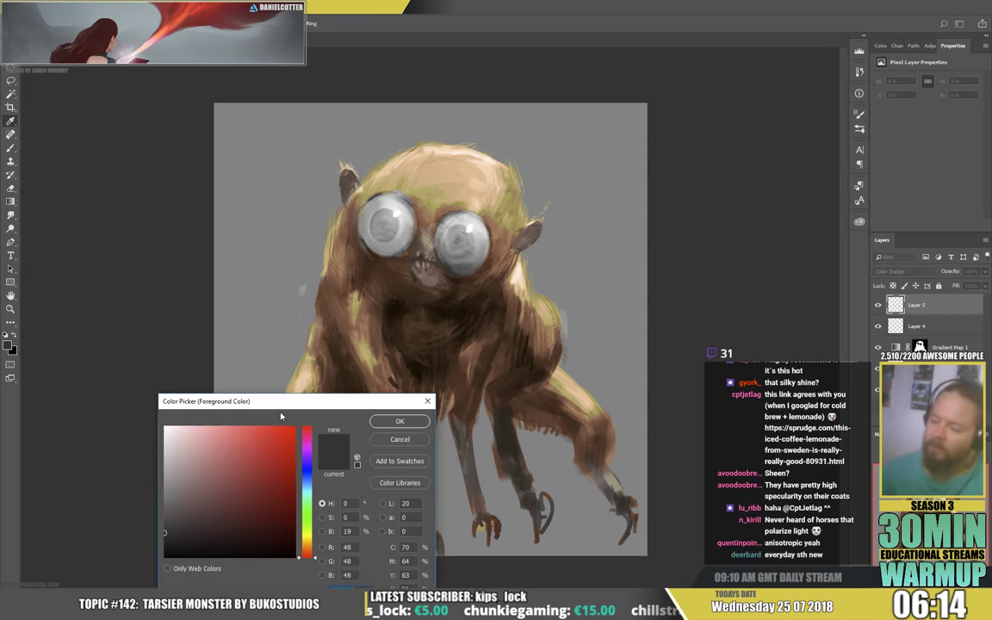
left_click(278, 504)
left_click(310, 556)
left_click(399, 421)
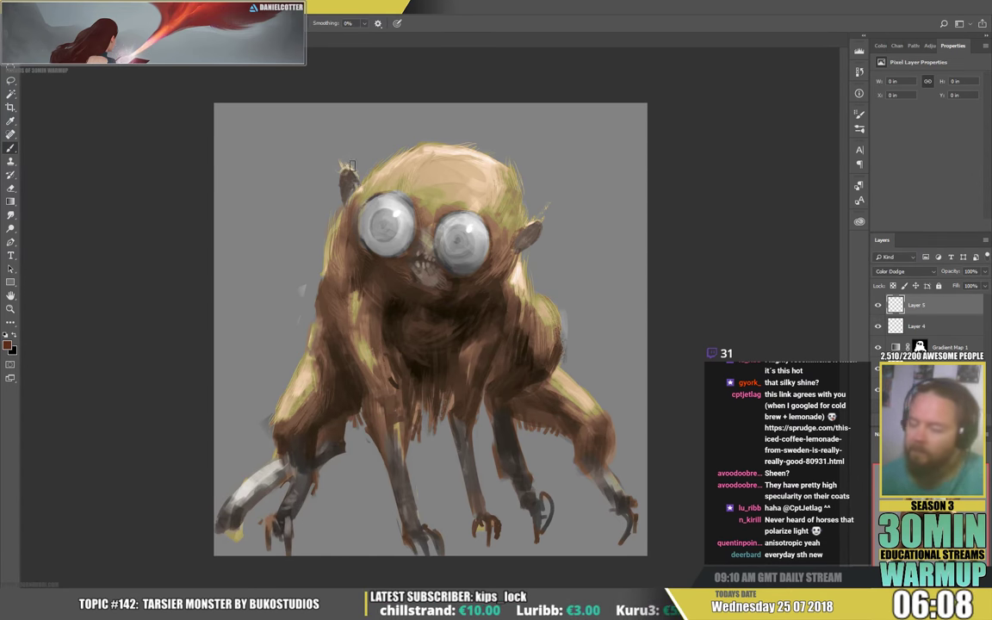
- Paint reddish accents on the ears, around both eye rims and on the mouth, adjusting the brush size for the rims
left_click_drag(348, 153, 348, 168)
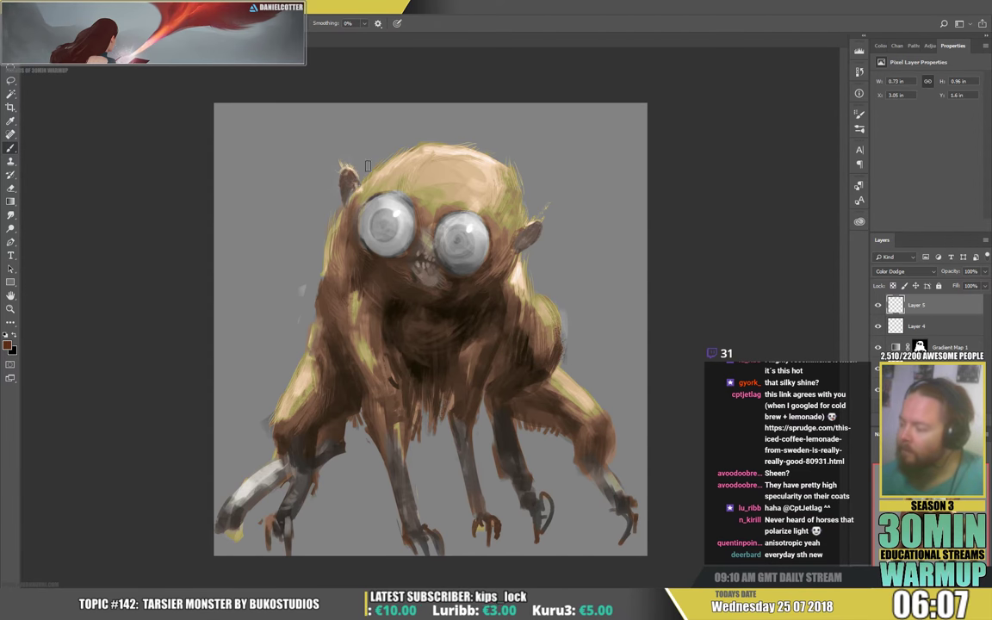
left_click_drag(546, 209, 536, 226)
mouse_move(417, 213)
left_mouse_down()
mouse_move(413, 243)
mouse_move(363, 238)
left_mouse_up()
right_click(386, 215)
left_click(453, 164)
left_click_drag(374, 195, 354, 227)
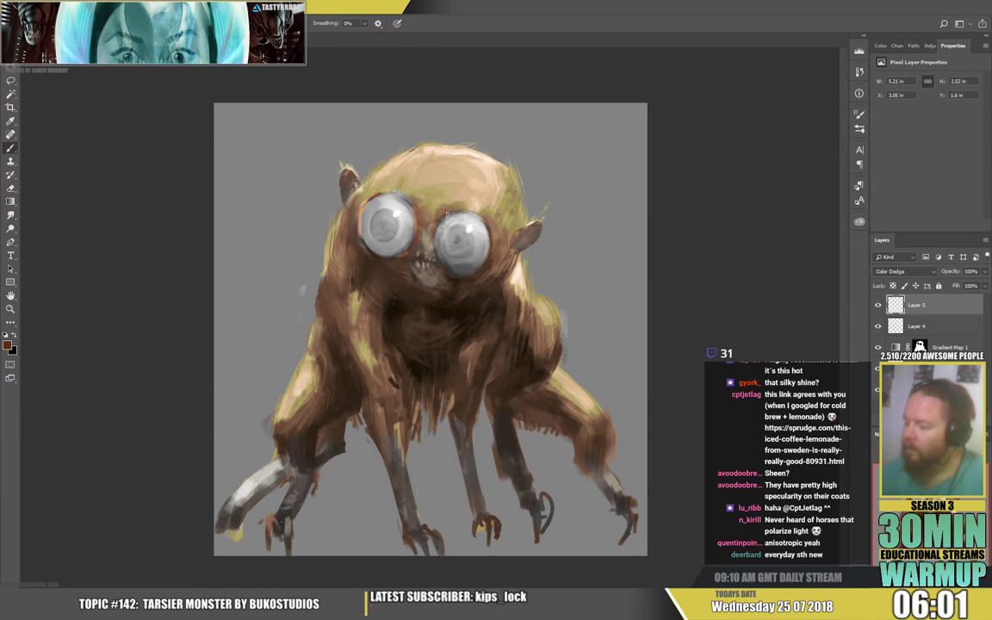
left_click_drag(434, 250, 492, 262)
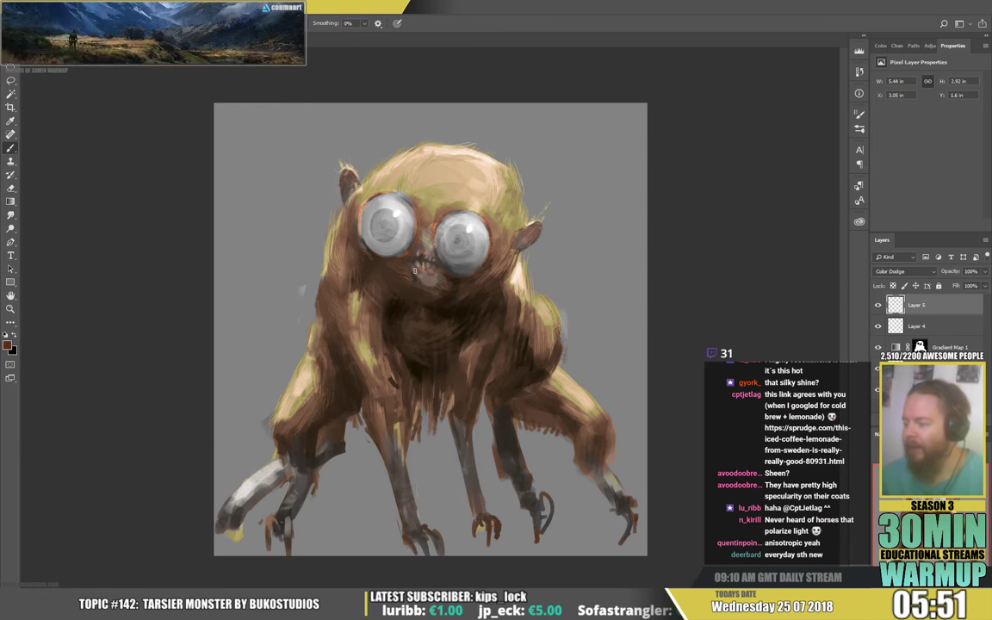
left_click_drag(443, 276, 434, 275)
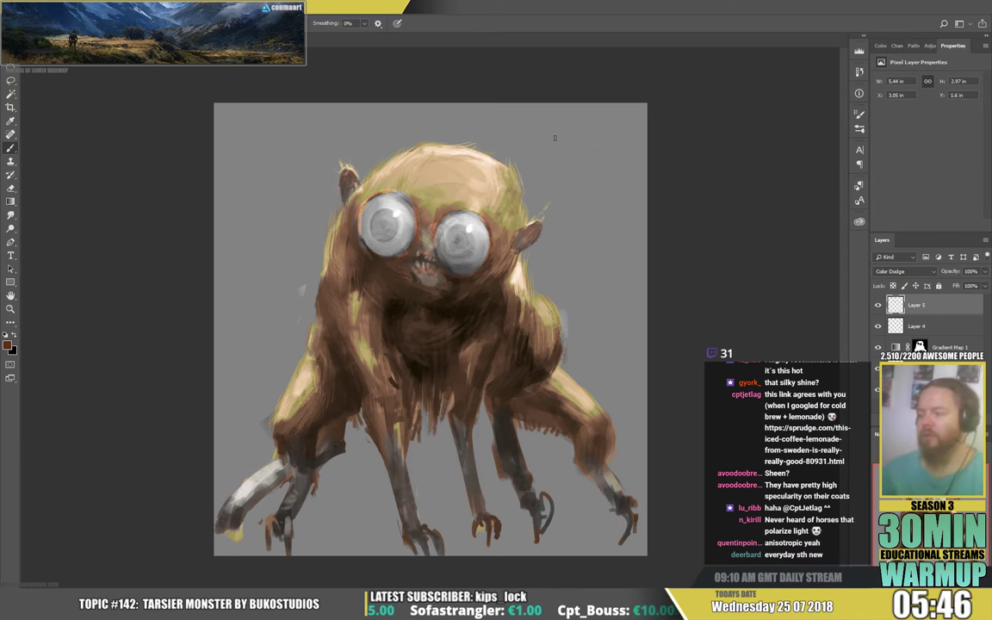
- Sample dark tones from the front hand and brush them over its fingers and wrist on the Color Dodge layer
key("e")
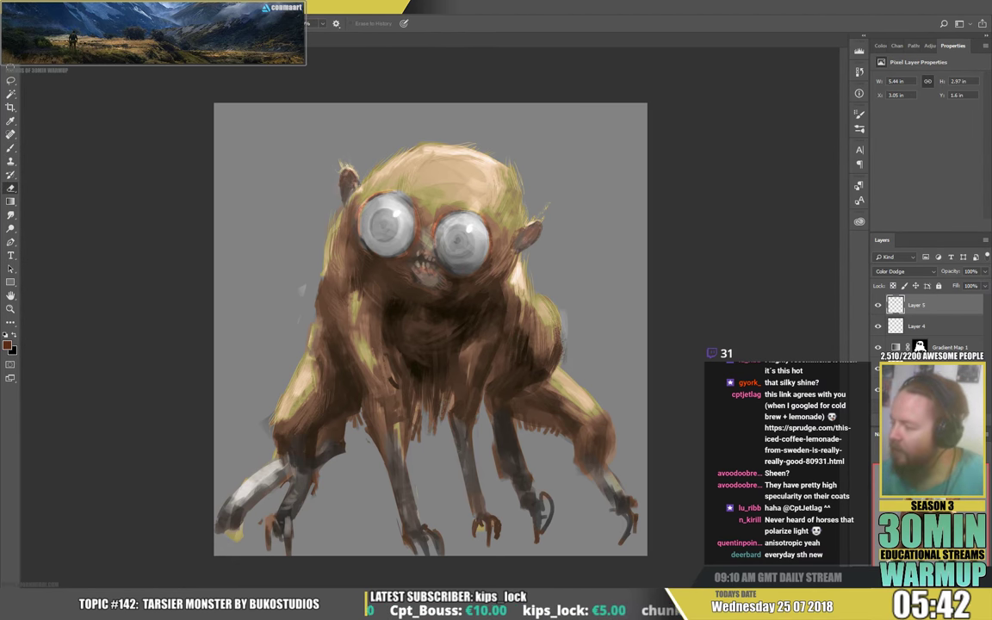
key("b")
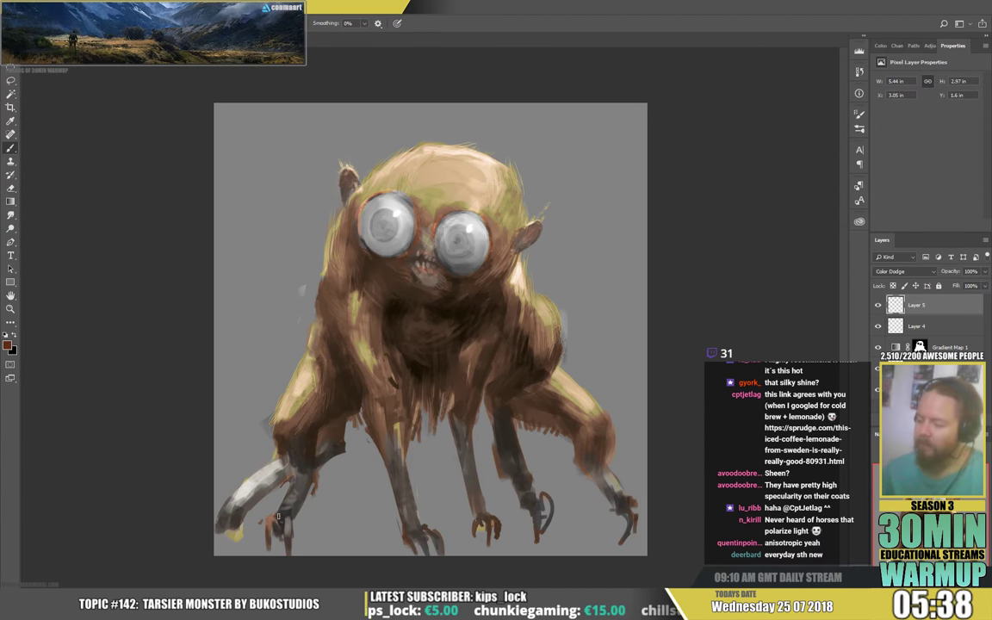
left_click(285, 534, "alt")
left_click_drag(277, 529, 275, 549)
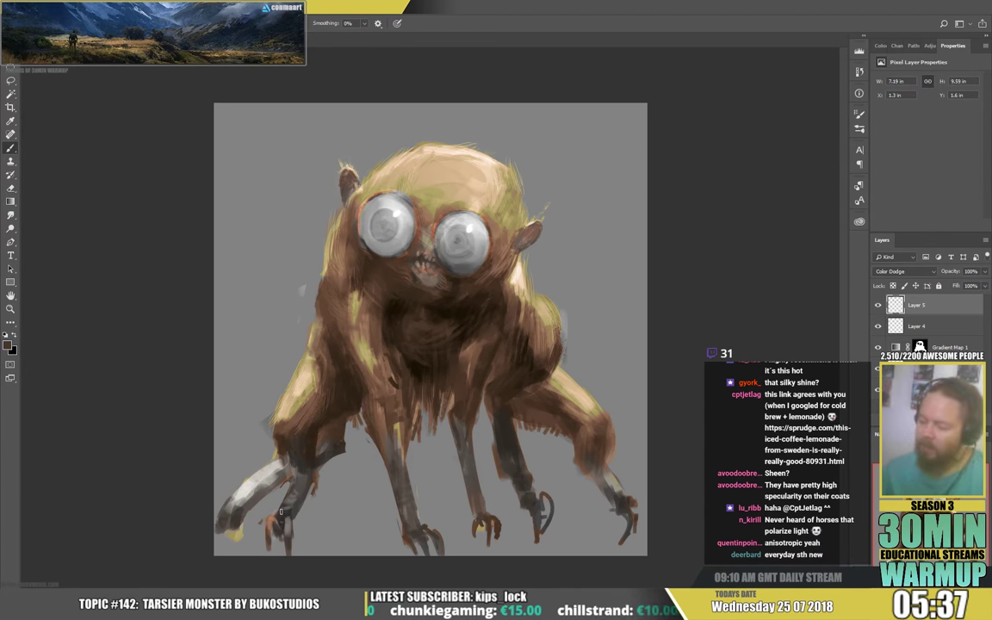
left_click(294, 503, "alt")
left_click_drag(305, 493, 297, 529)
key("e")
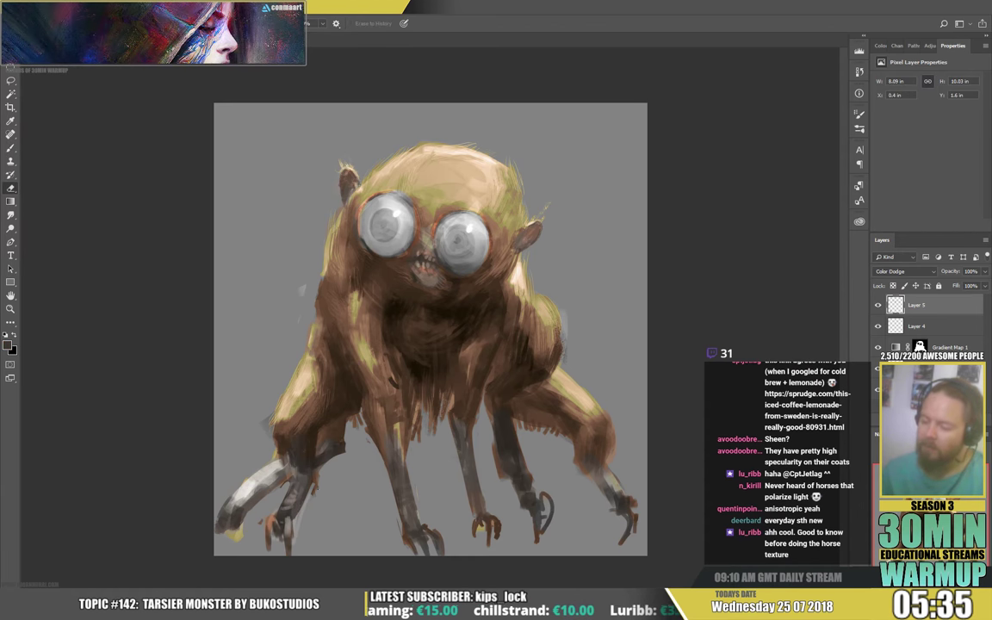
key("b")
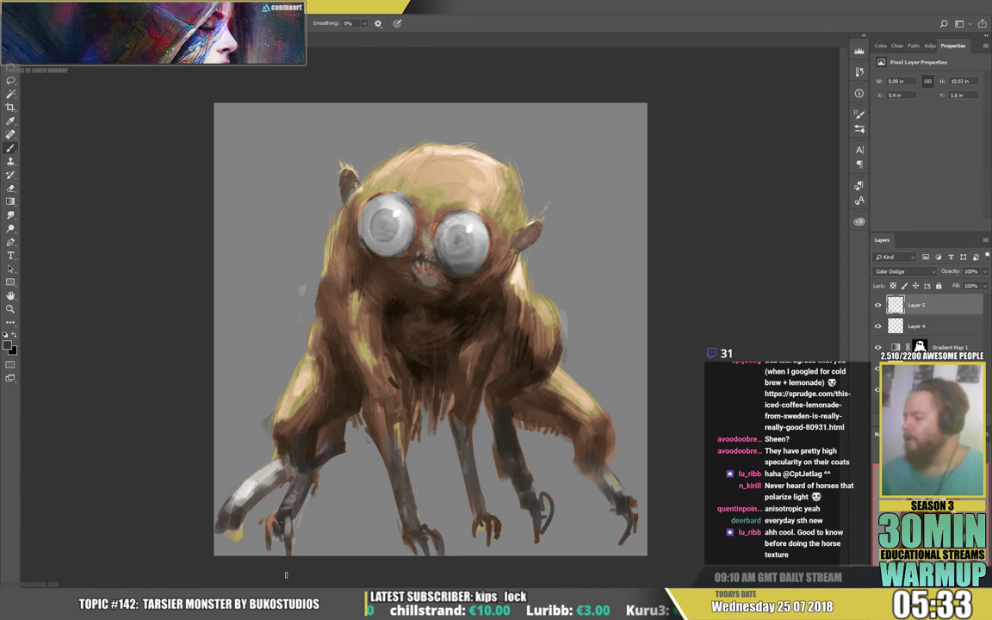
- Add a new layer in Color blend mode and choose an olive-yellow foreground colour
key("ctrl+alt+shift+n")
left_click(896, 271)
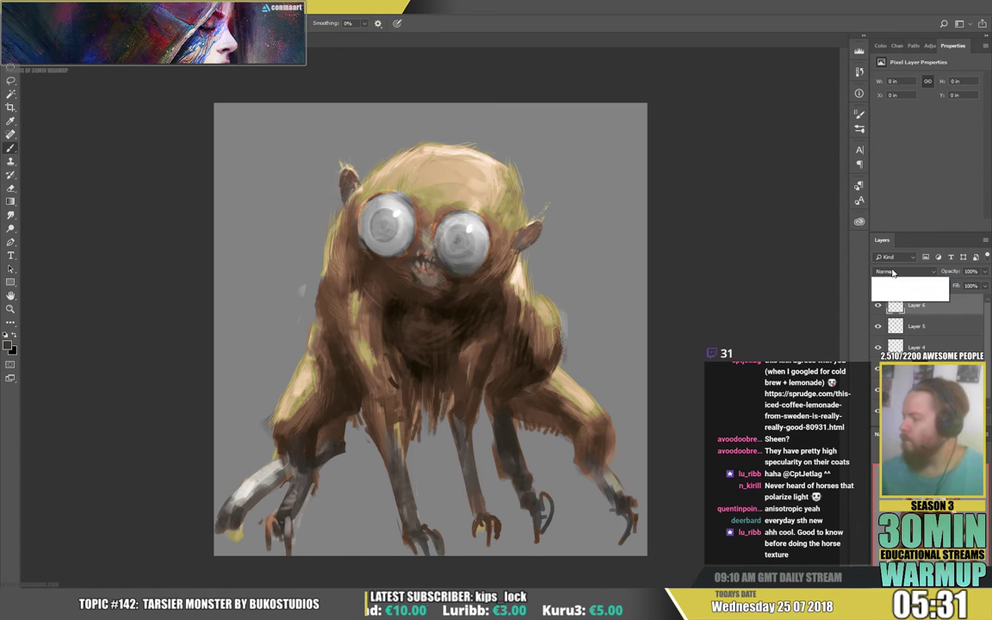
left_click(896, 513)
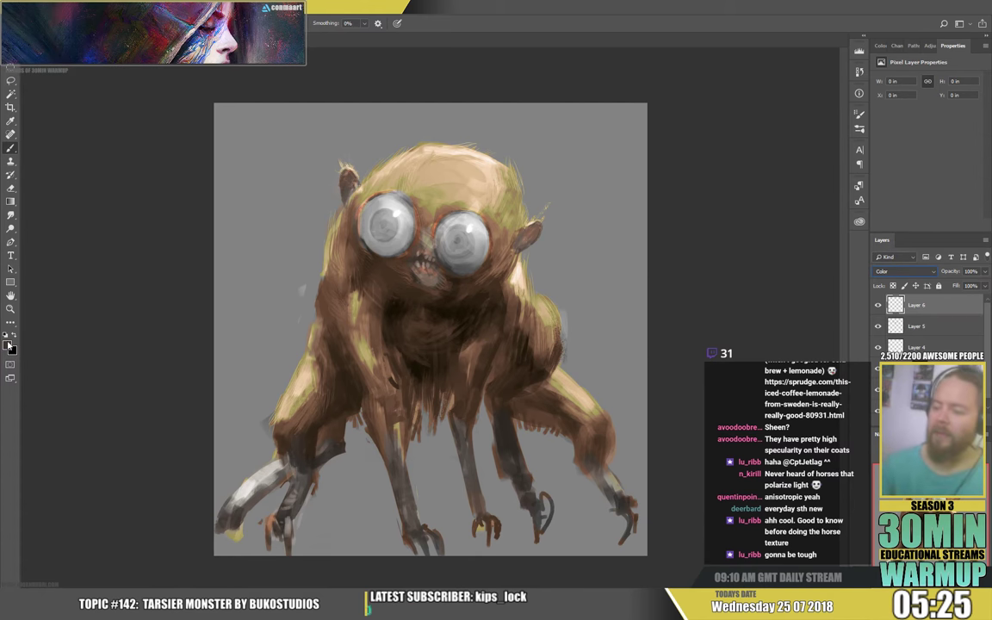
left_click(10, 345)
left_click(302, 527)
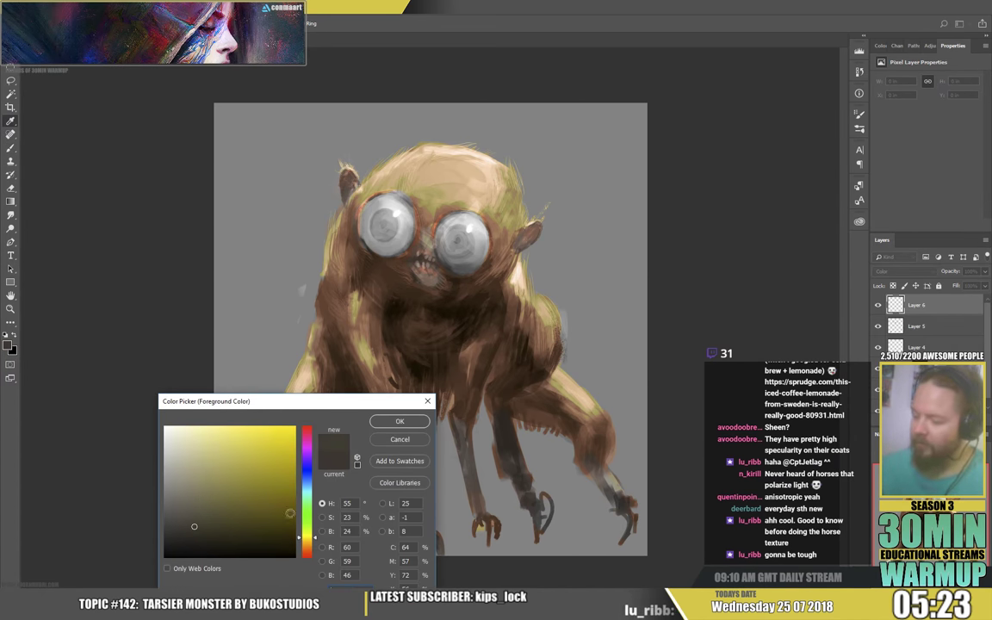
left_click_drag(218, 496, 246, 478)
left_click(404, 422)
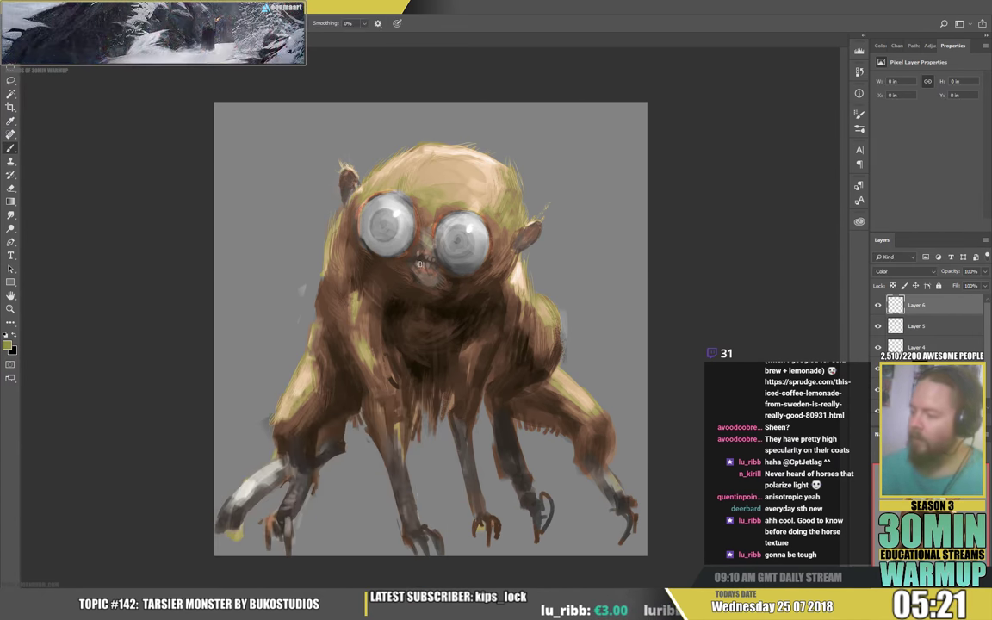
- Resize the brush and paint both eyeballs with the olive-yellow colour
right_click(426, 266)
left_click(512, 164)
left_click(392, 214)
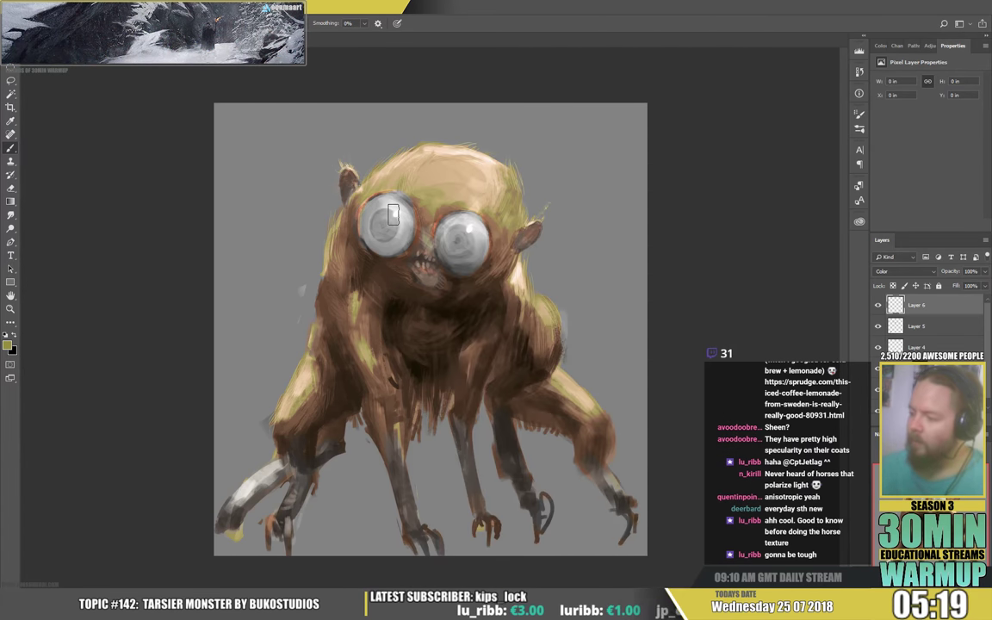
mouse_move(393, 214)
left_mouse_down()
mouse_move(379, 245)
mouse_move(377, 230)
mouse_move(390, 242)
mouse_move(374, 226)
mouse_move(383, 246)
mouse_move(402, 209)
mouse_move(379, 237)
mouse_move(383, 205)
left_mouse_up()
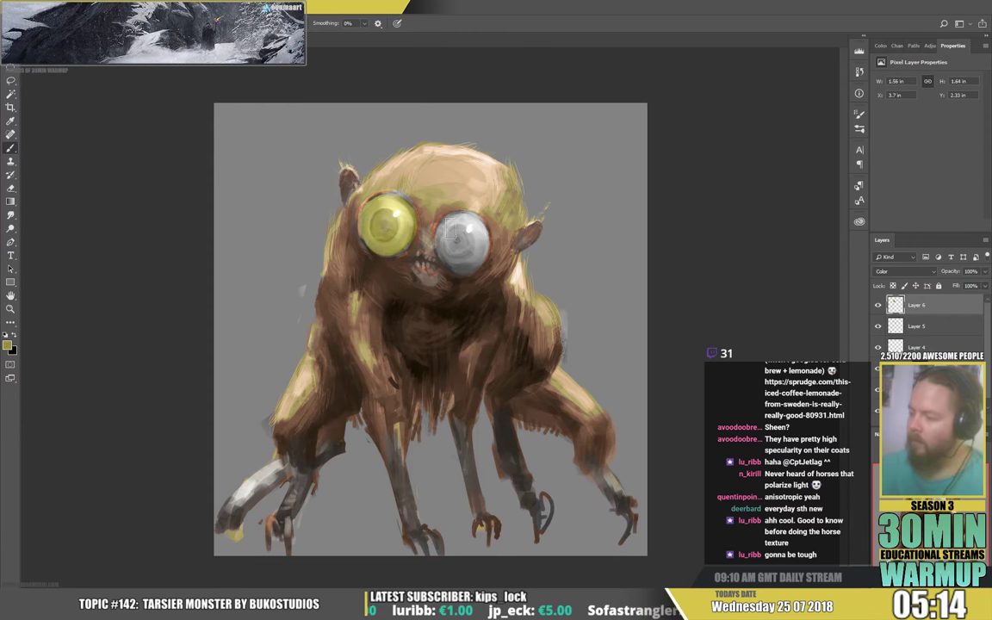
mouse_move(467, 229)
left_mouse_down()
mouse_move(459, 262)
mouse_move(446, 248)
mouse_move(449, 256)
mouse_move(484, 240)
left_mouse_up()
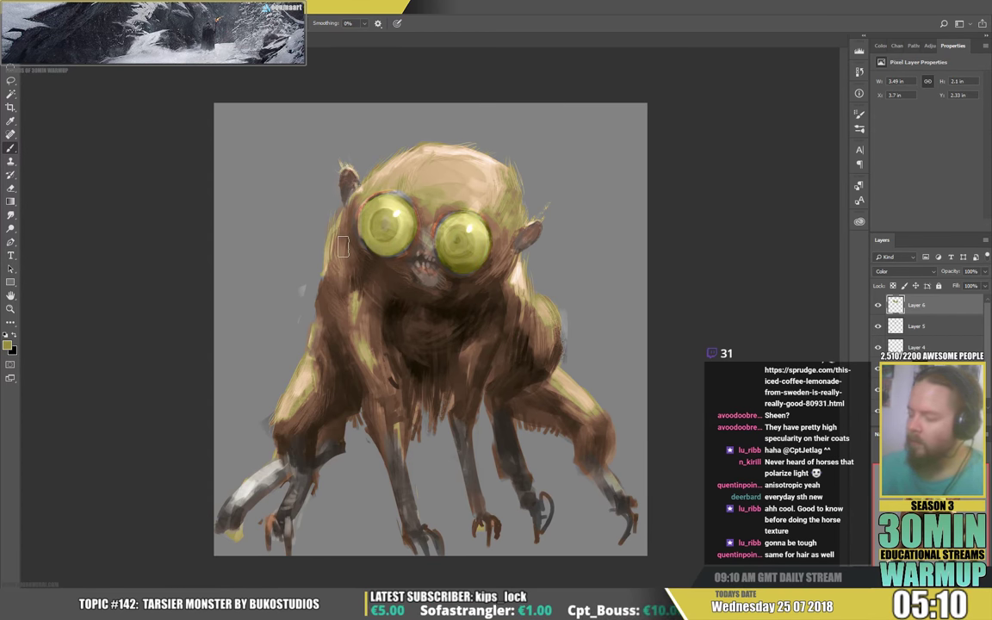
- Shift the eye colour layer's hue slightly towards green with Hue/Saturation
key("ctrl+u")
mouse_move(600, 449)
left_mouse_down()
mouse_move(615, 450)
mouse_move(603, 450)
left_mouse_up()
key("Return")
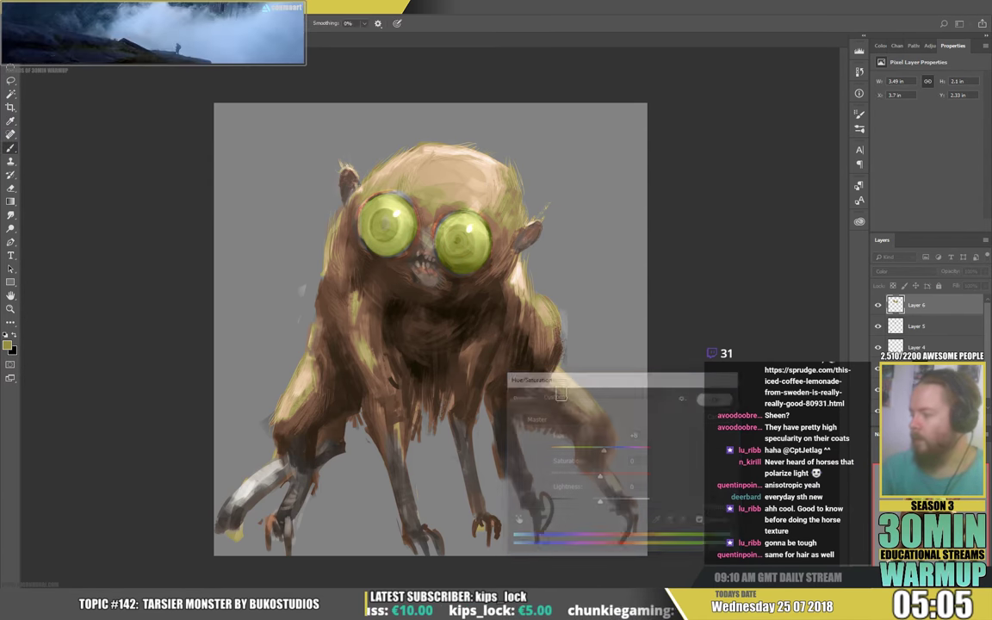
- Neutralise both pupils with grey sampled from the background, and touch up the eye rims with brown sampled beside the eye
left_click(365, 208, "alt")
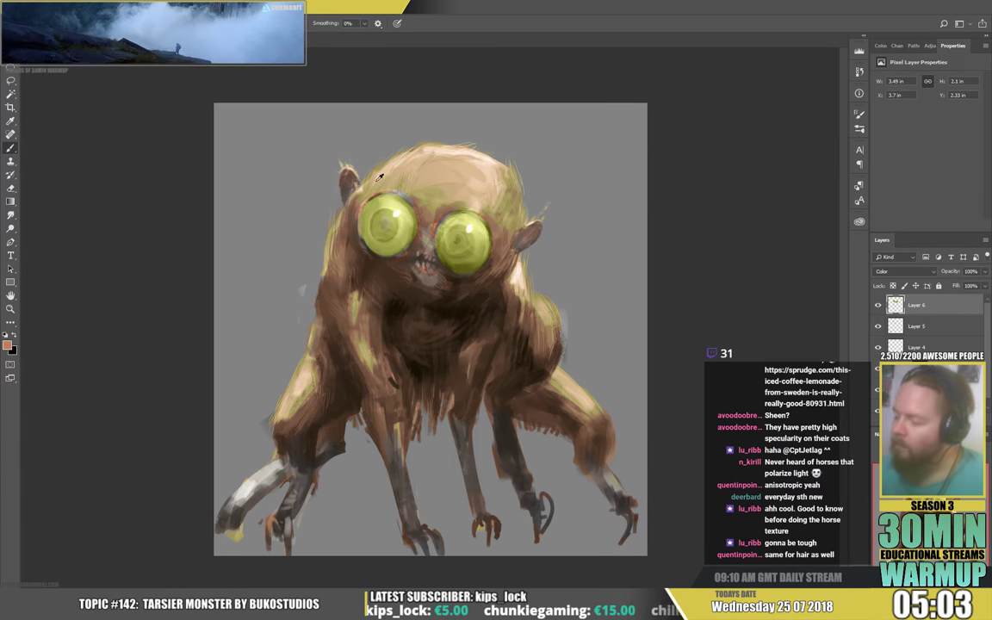
left_click(559, 149, "alt")
left_click_drag(386, 230, 378, 221)
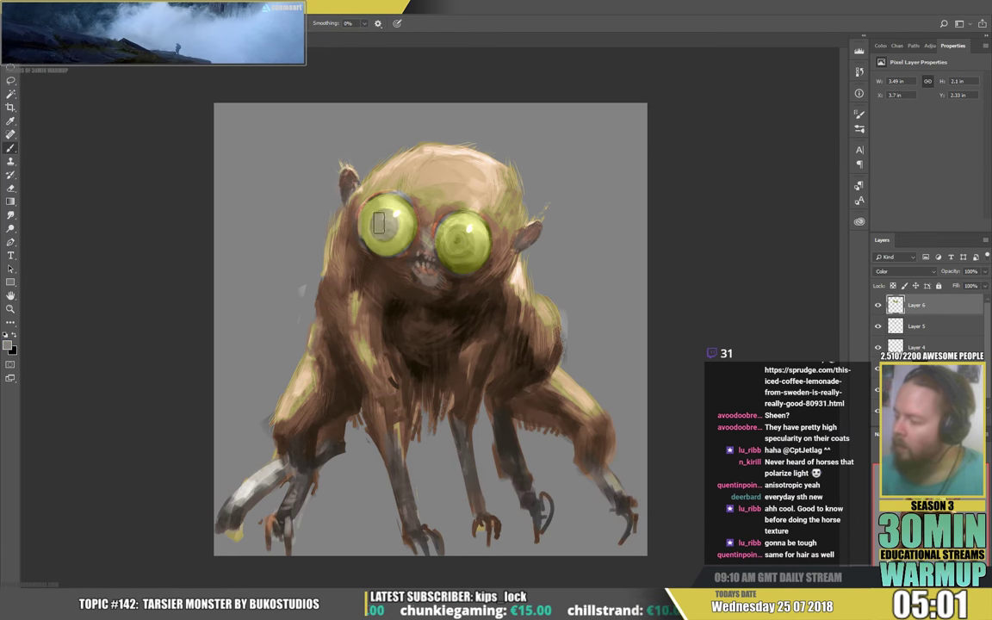
left_click_drag(460, 240, 457, 242)
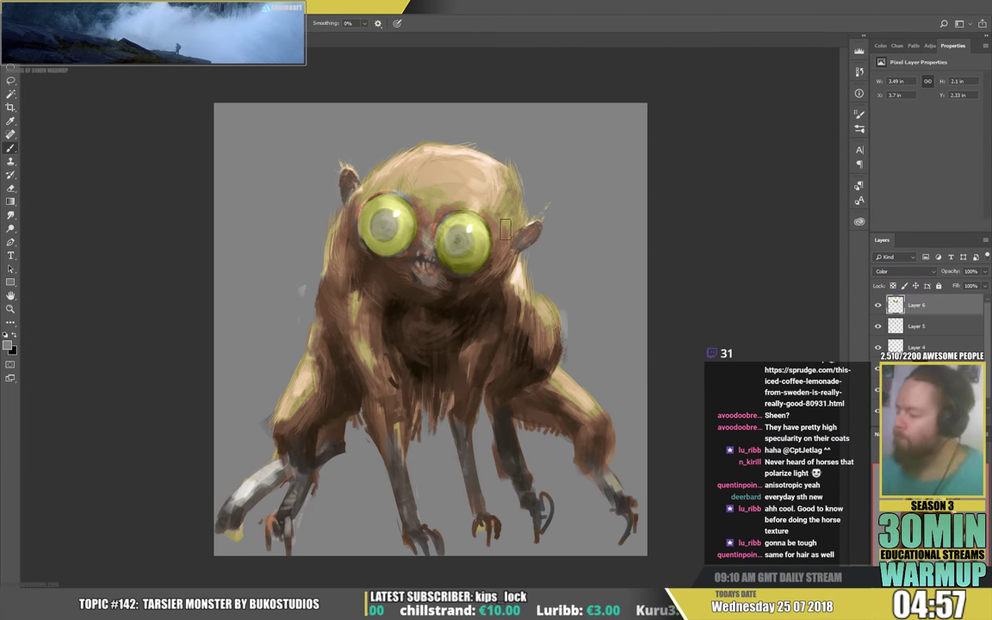
left_click(438, 260, "alt")
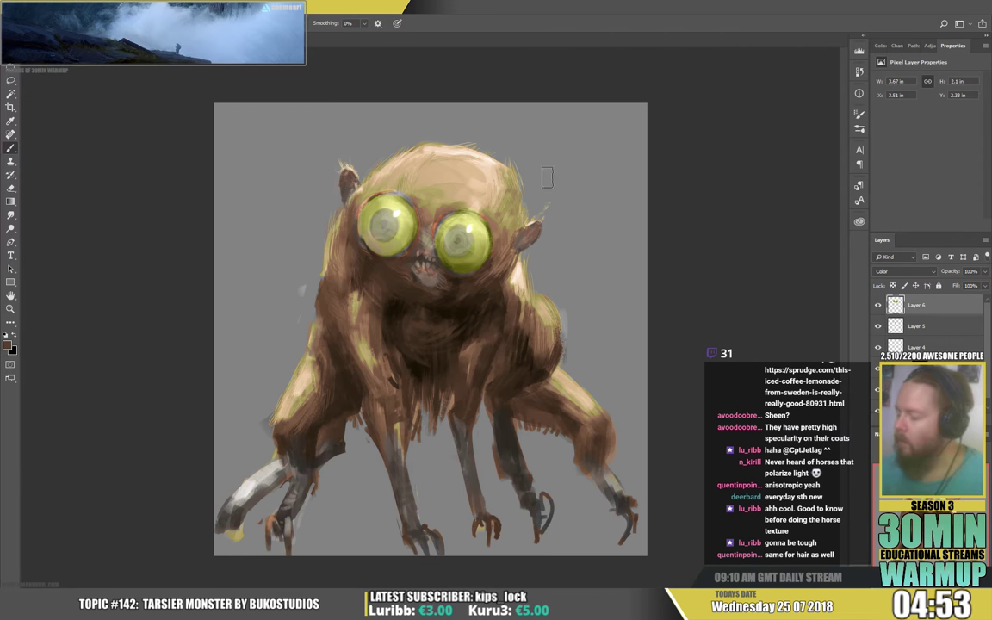
- Sample the background grey, reset the foreground to white, and reduce the yellow-green tint on the eyes' upper highlights
left_click(581, 149, "alt")
key("d")
key("x")
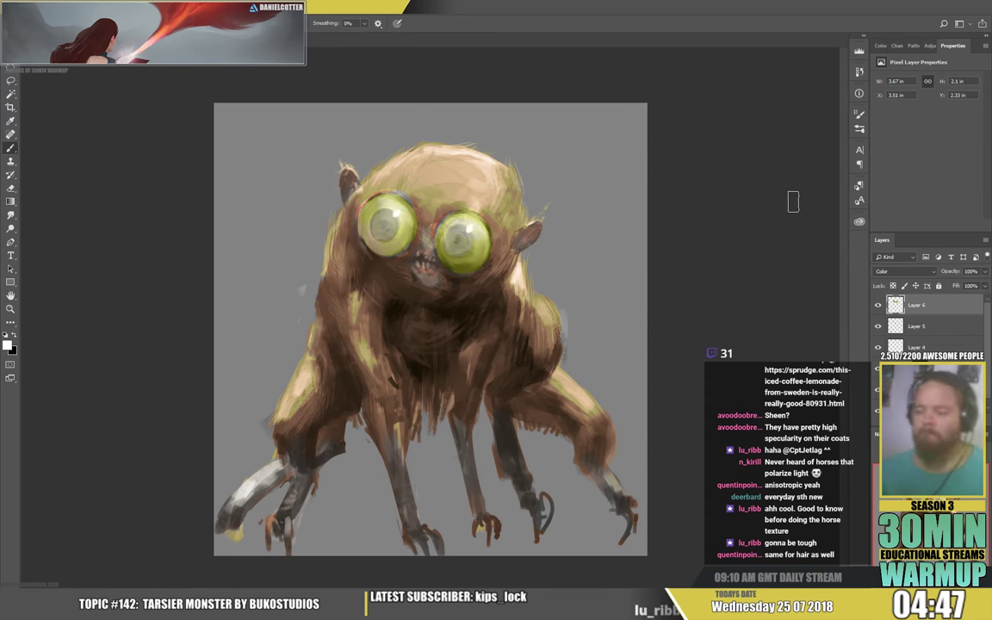
- Choose a pale cyan foreground colour
left_click(7, 346)
left_click(307, 490)
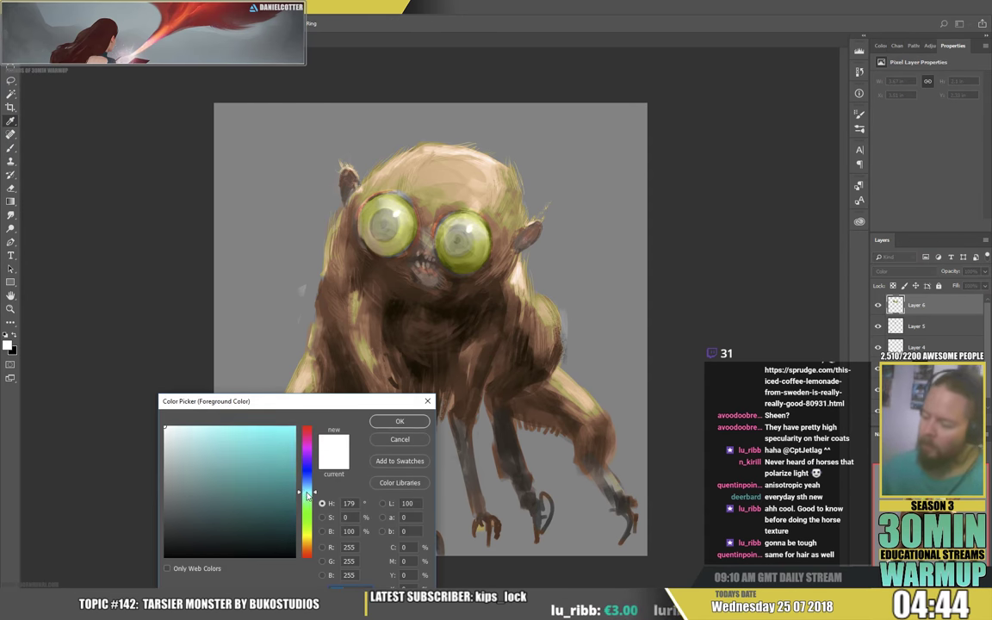
left_click(209, 439)
left_click(400, 421)
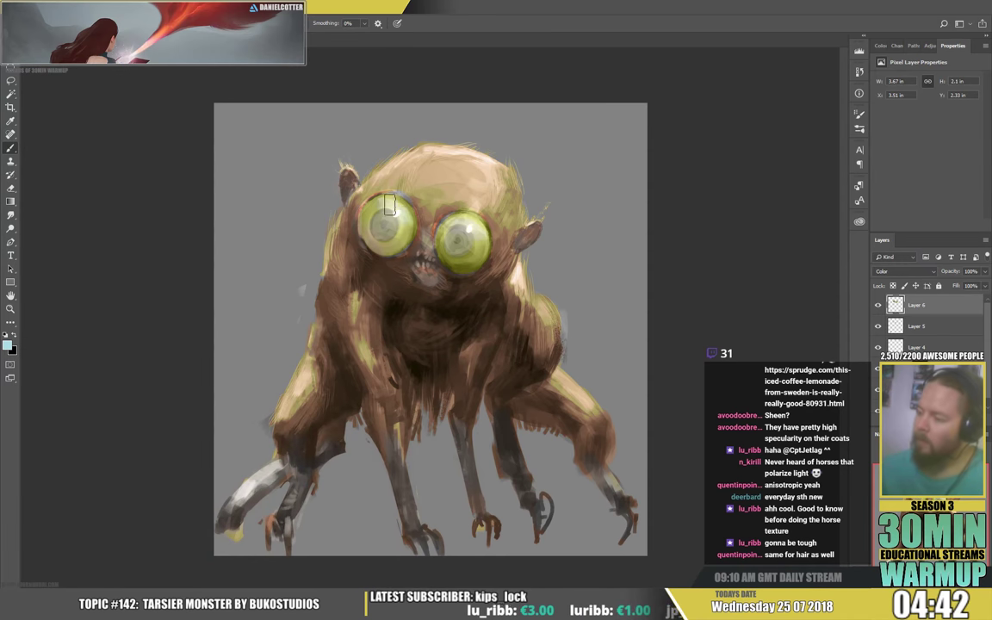
- Paint the pale cyan tint over the upper parts and highlights of both eyes
left_click_drag(385, 199, 410, 224)
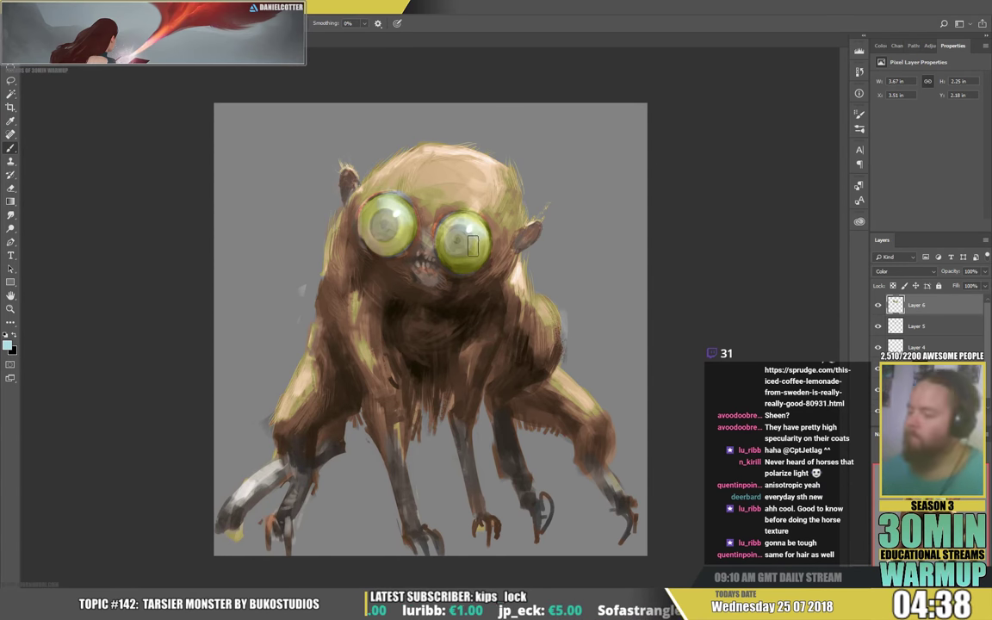
right_click(476, 245)
left_click(408, 227)
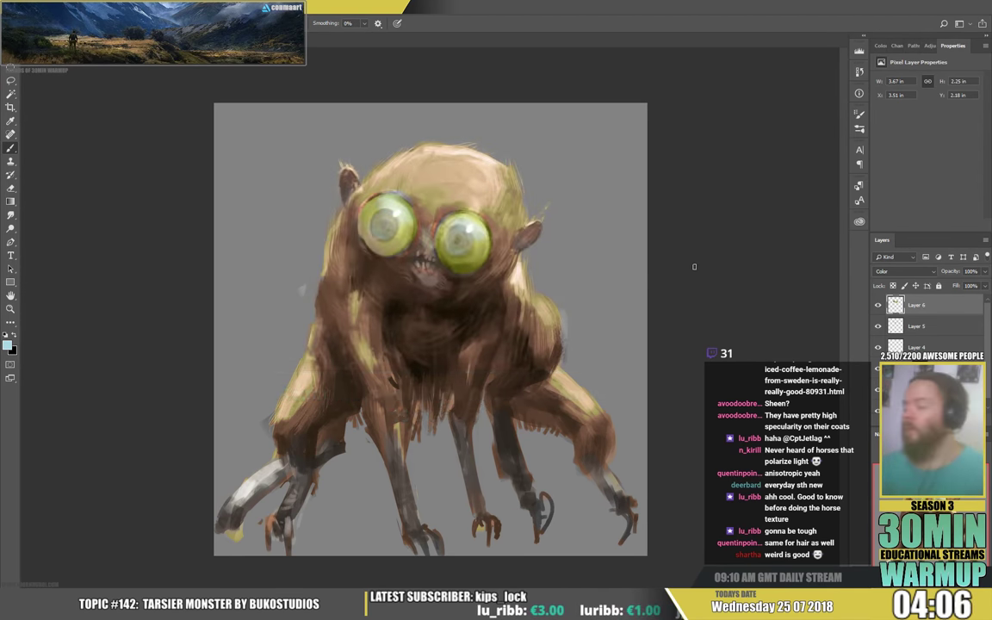
- Add a new Normal layer and touch up the upper rims of both eyes with sampled green and brown tones
key("ctrl+shift+alt+n")
left_click(398, 202, "alt")
left_click_drag(393, 197, 412, 207)
right_click(499, 225)
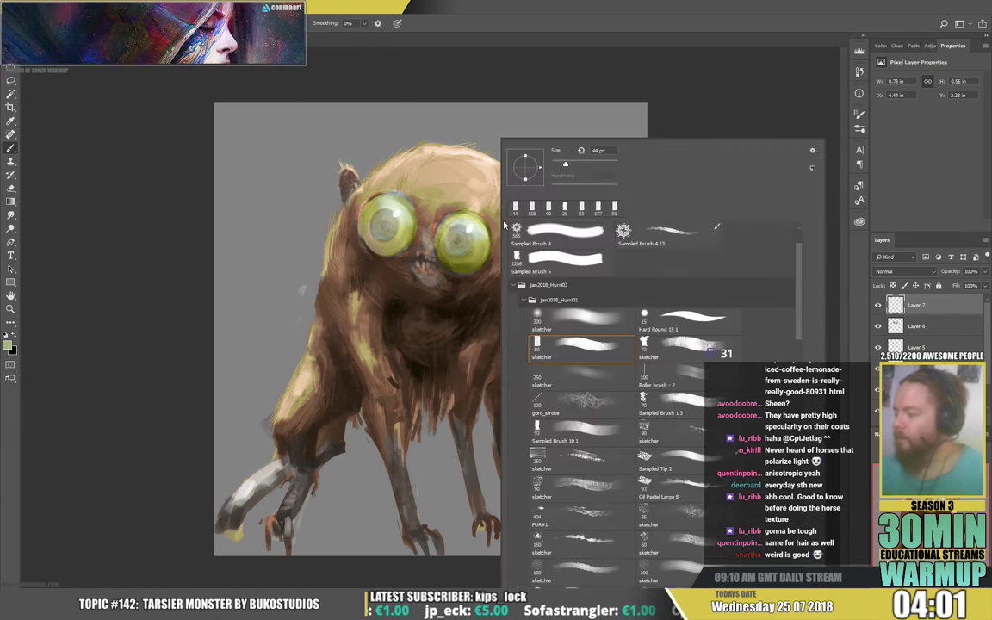
key("Escape")
left_click(384, 201, "alt")
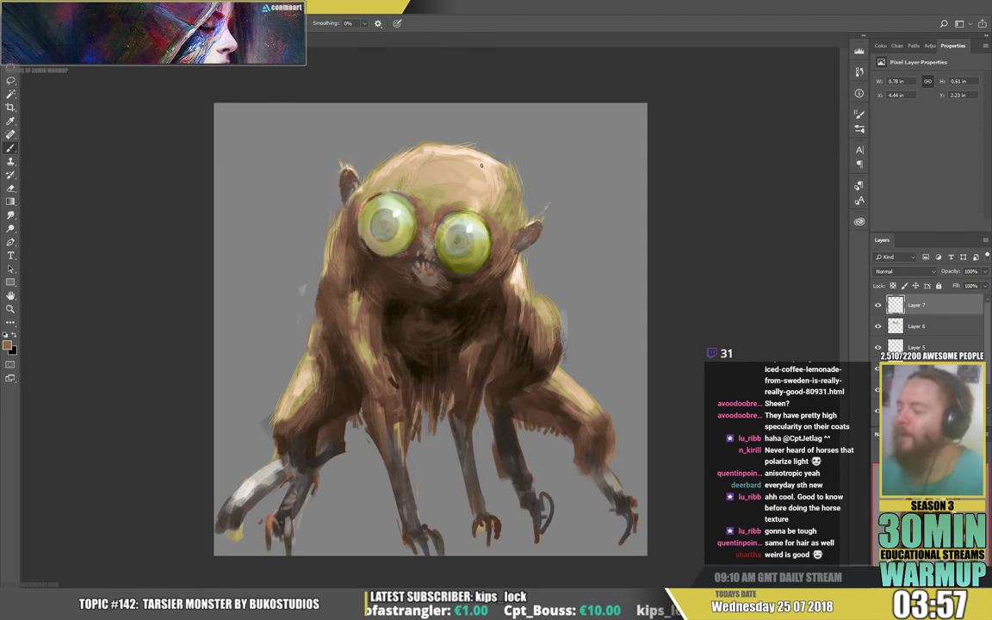
mouse_move(462, 207)
left_mouse_down()
mouse_move(504, 228)
mouse_move(485, 211)
mouse_move(495, 256)
mouse_move(489, 228)
left_mouse_up()
left_click(483, 217, "alt")
left_click(487, 286, "alt")
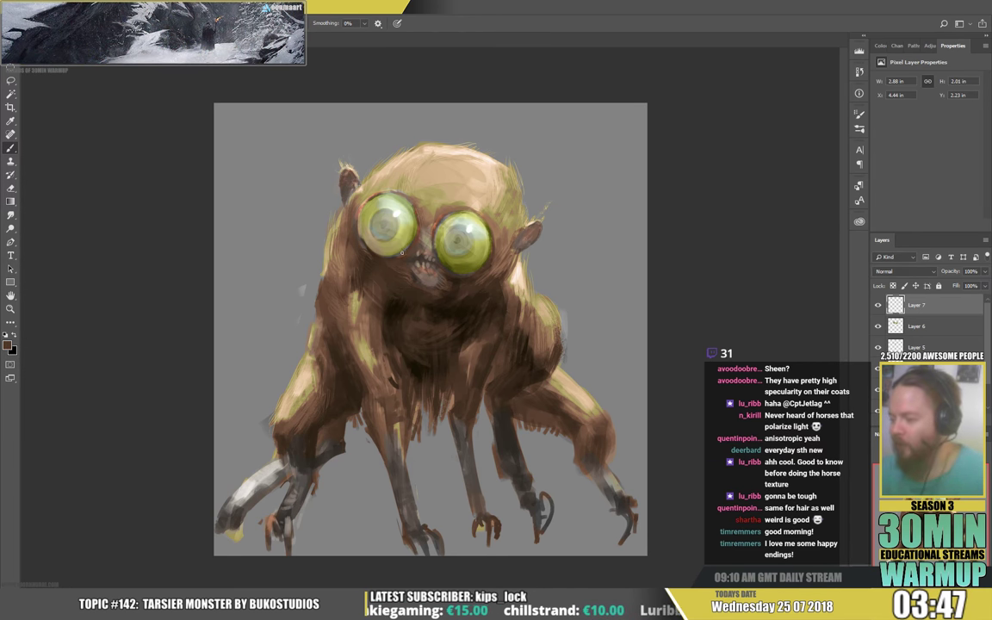
- Clean up the left eye's lower, inner and outer rim, covering the stray coloured fringe with sampled skin browns
left_click(405, 256, "alt")
left_click(428, 234, "alt")
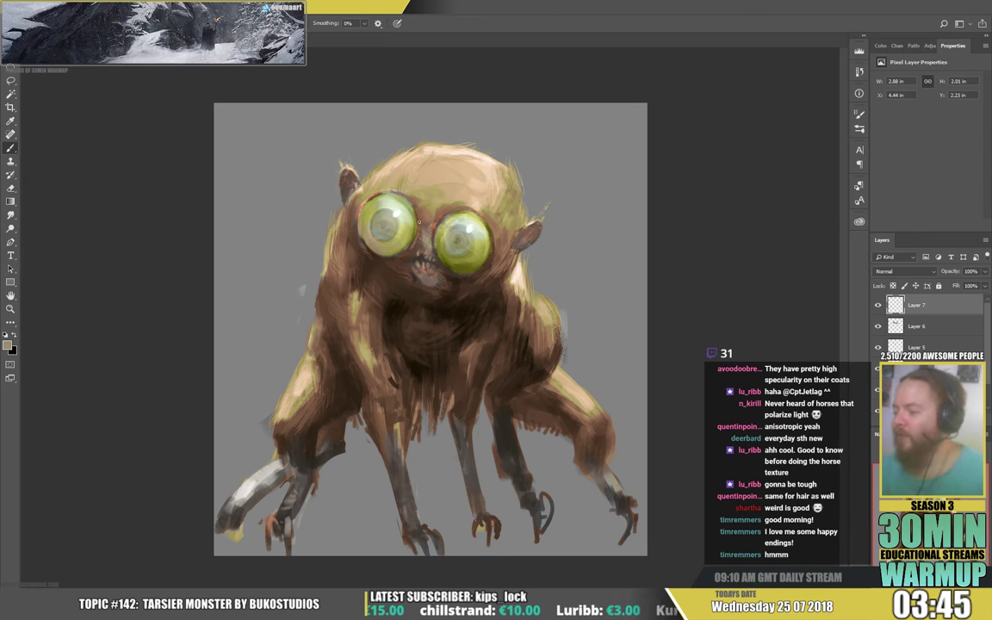
left_click(422, 229, "alt")
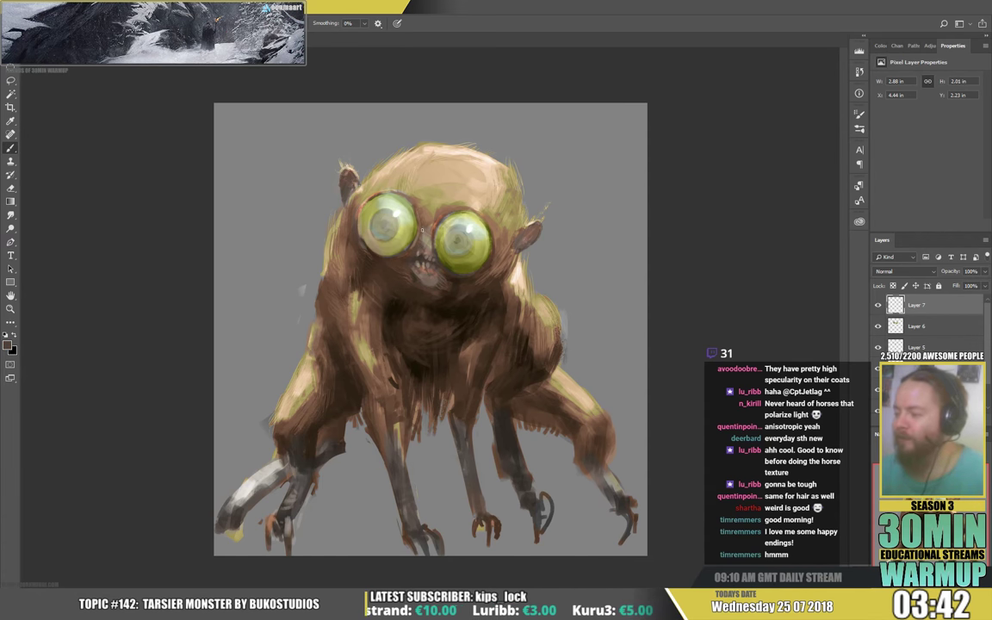
left_click(371, 234, "alt")
mouse_move(366, 238)
left_mouse_down()
mouse_move(371, 249)
mouse_move(358, 234)
left_mouse_up()
left_click(360, 215, "alt")
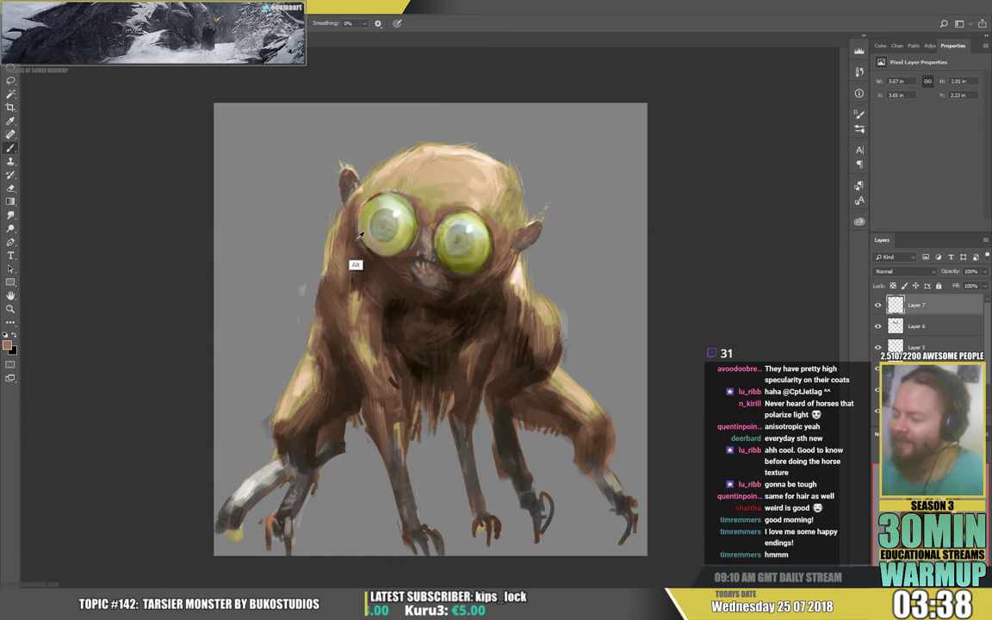
left_click(357, 238, "alt")
left_click(355, 234, "alt")
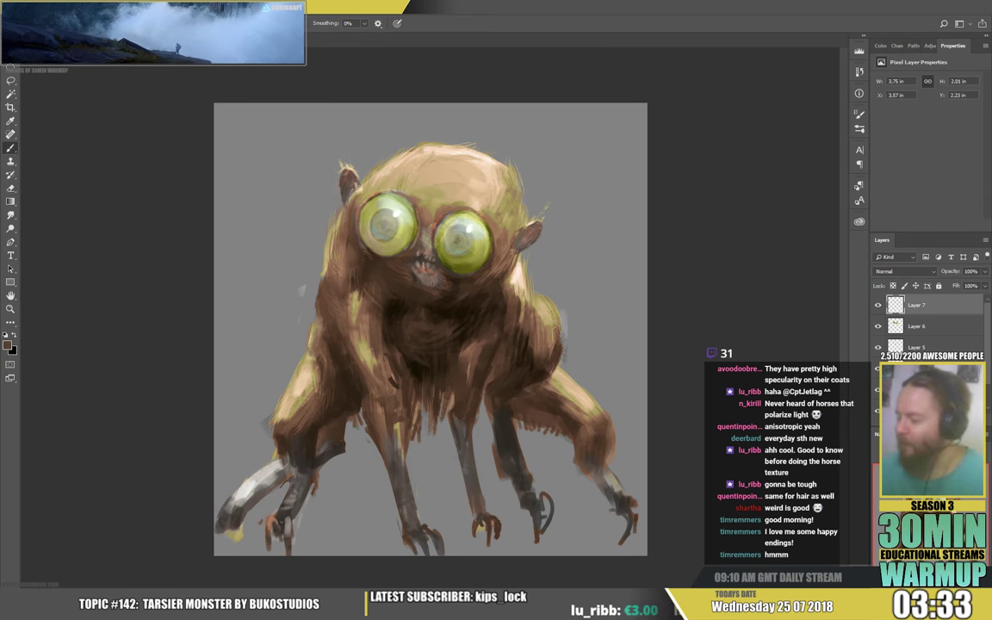
- Define the nose and the small teeth in the mouth with sampled brown and grey tones
left_click_drag(383, 265, 423, 285)
left_click(419, 280, "alt")
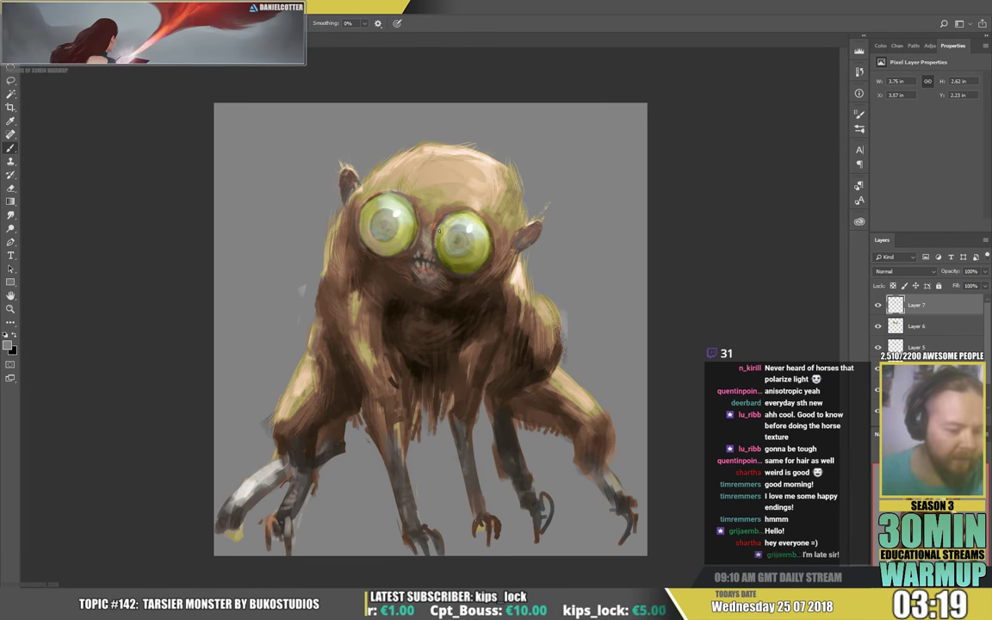
left_click(423, 241, "alt")
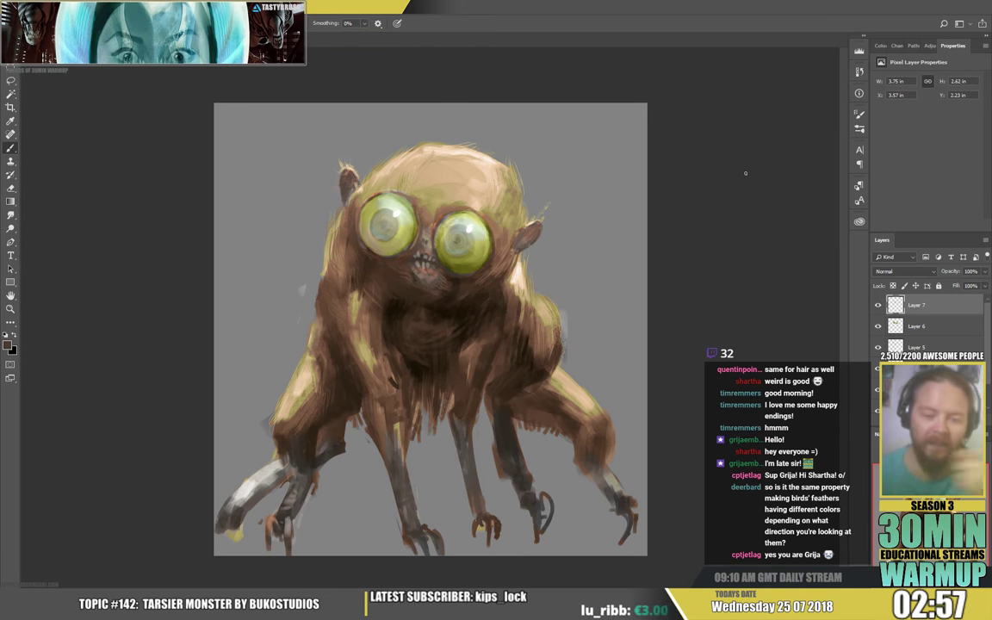
- Paint light tan fur strokes between the left ear and left eye and down the side of the head
left_click(362, 191, "alt")
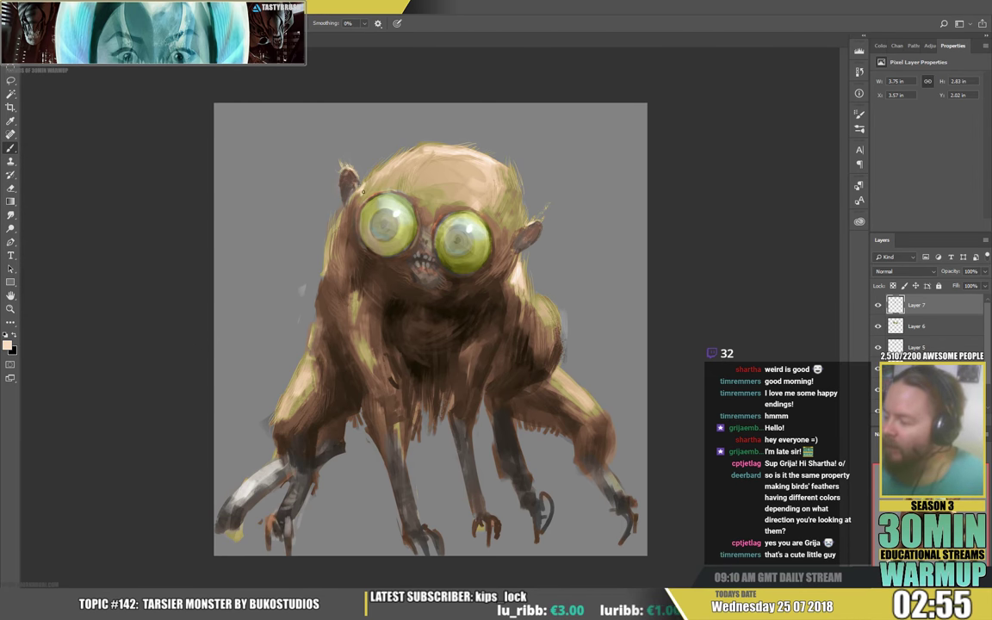
left_click_drag(365, 194, 369, 188)
left_click(371, 185, "alt")
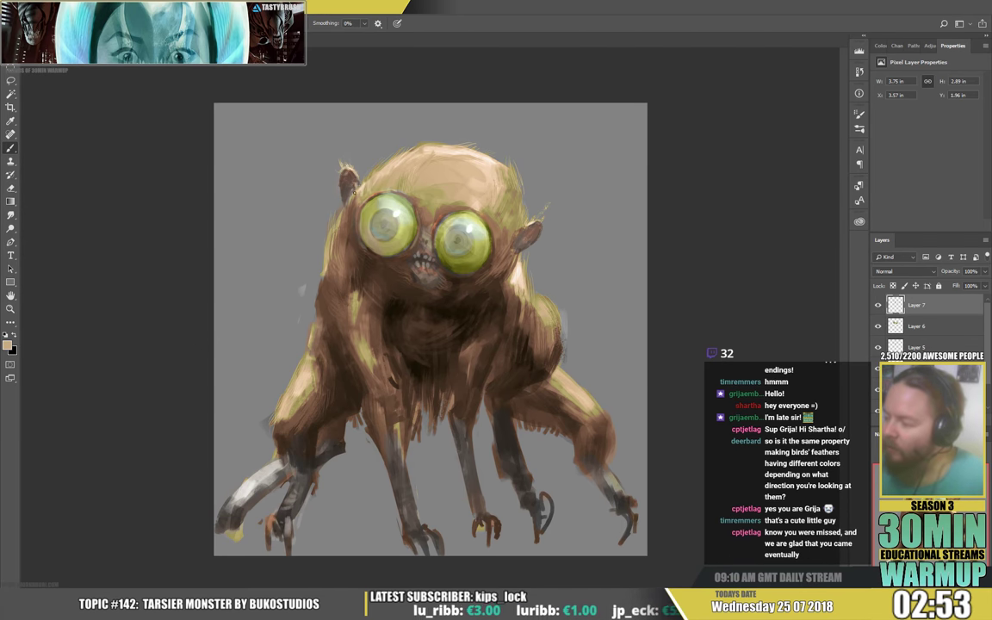
left_click(323, 194, "alt")
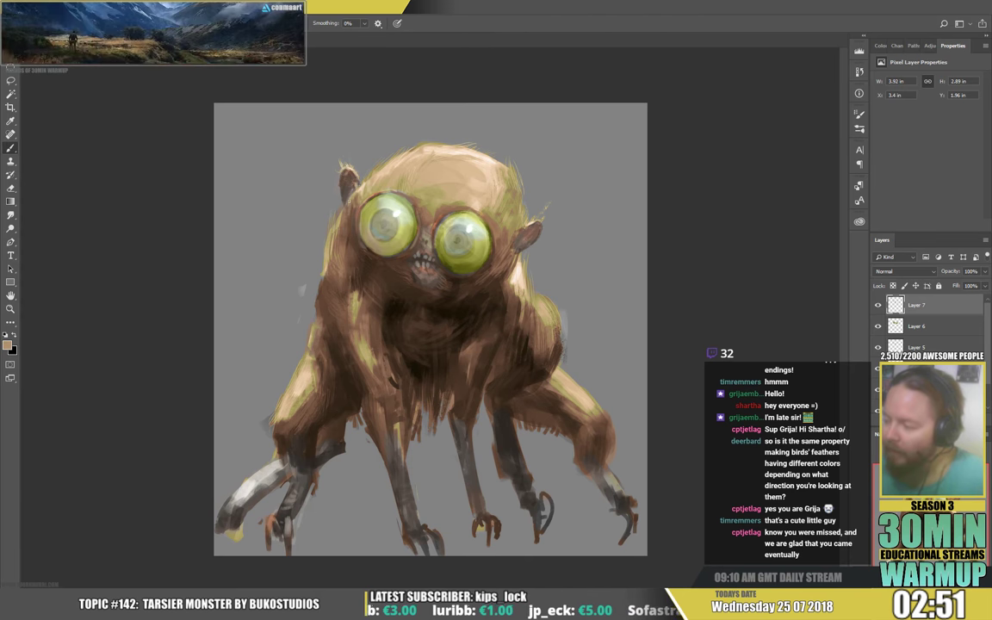
left_click_drag(361, 193, 355, 200)
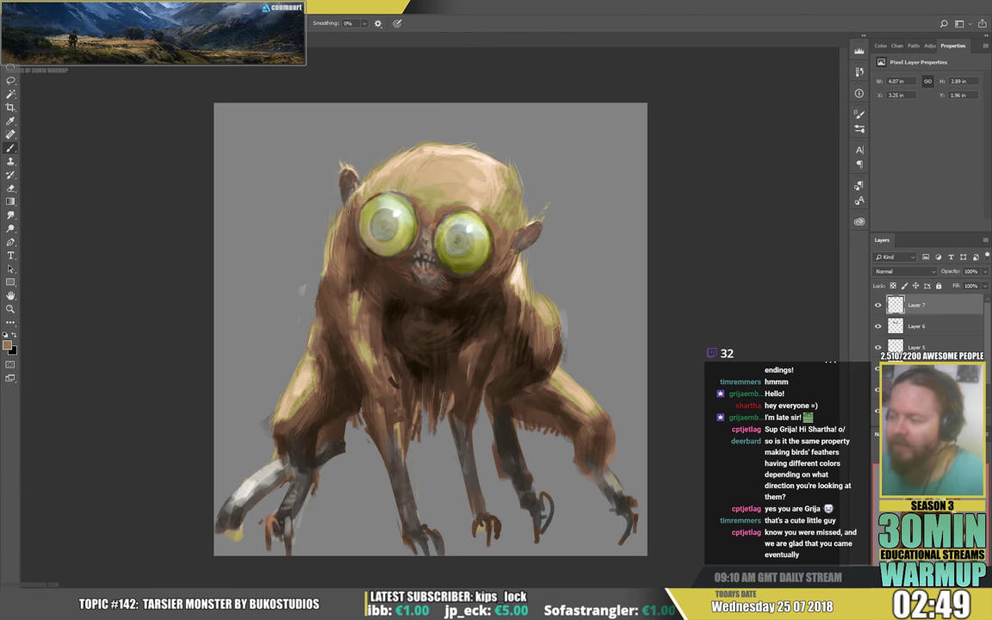
left_click(342, 218, "alt")
left_click(344, 217, "alt")
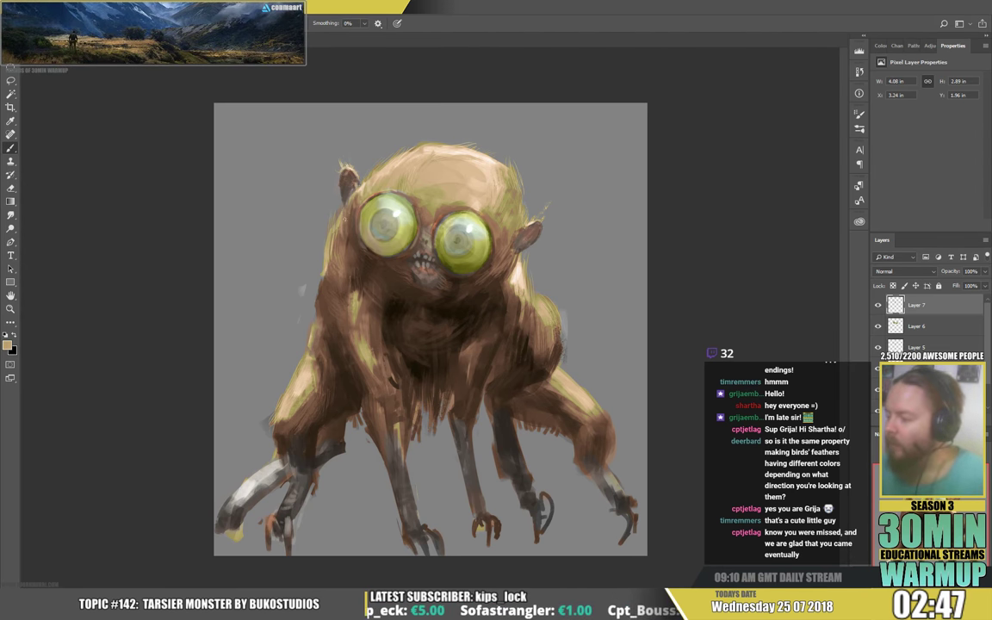
left_click(352, 222, "alt")
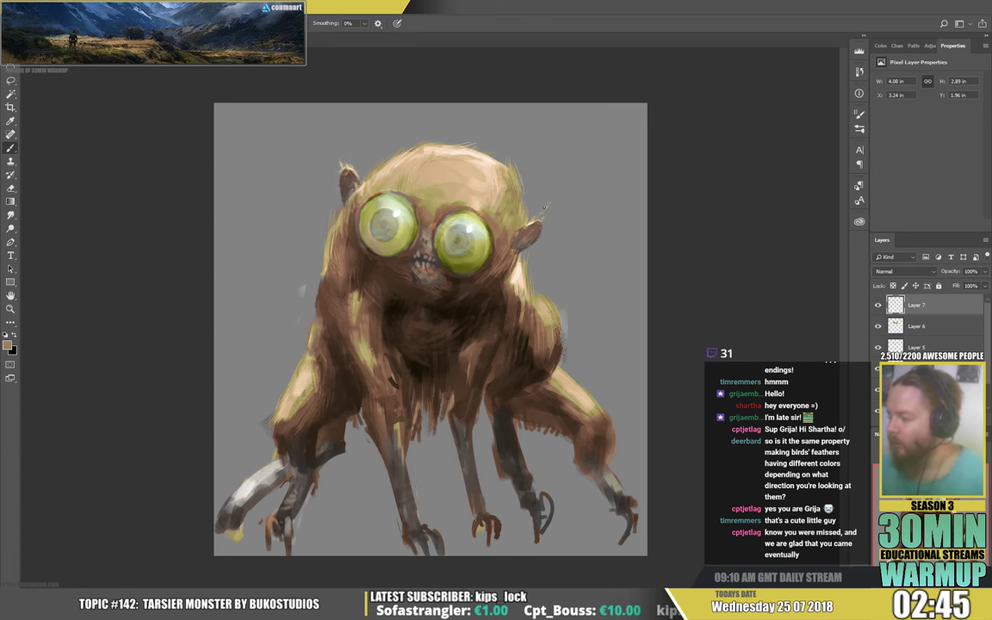
- Refine the insides and edges of both ears with sampled brown tones
left_click_drag(532, 232, 529, 236)
left_click(476, 204, "alt")
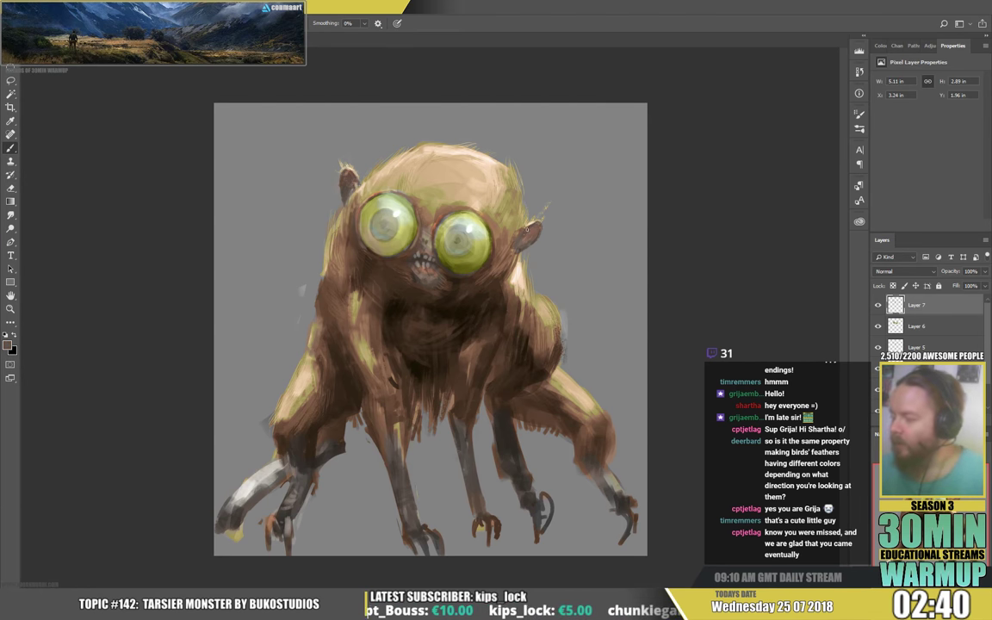
left_click_drag(349, 175, 354, 187)
left_click(320, 176, "alt")
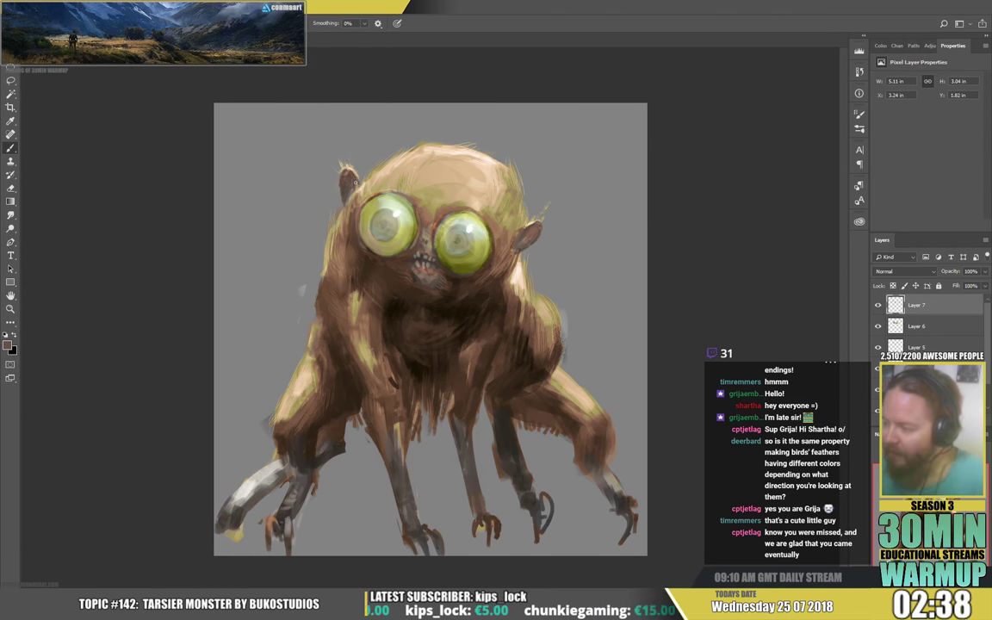
left_click(325, 163, "alt")
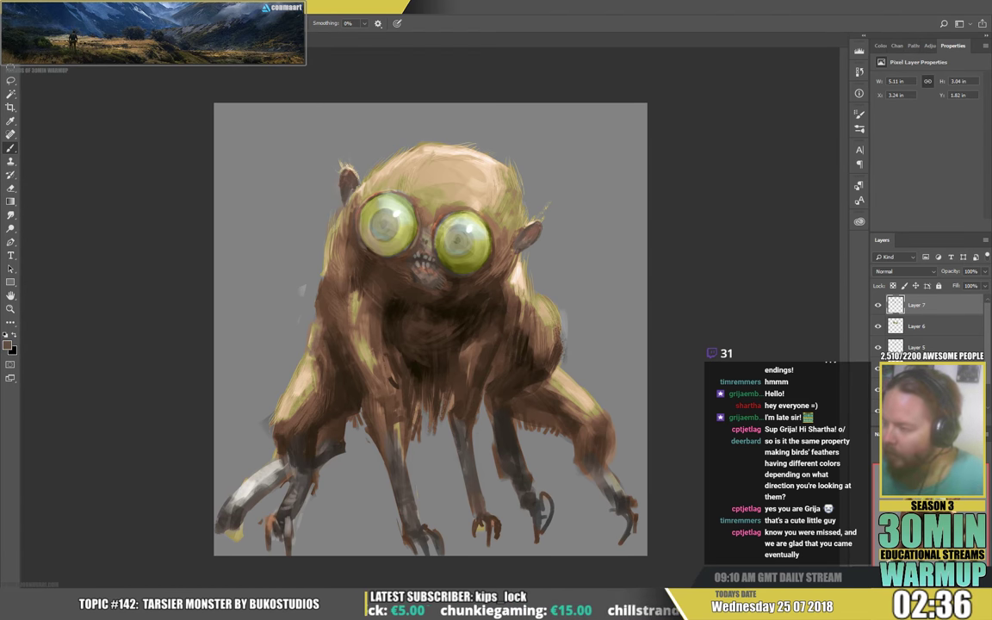
- Add fine fur strokes to the forehead and crown with sampled olive and peach tones
key("alt")
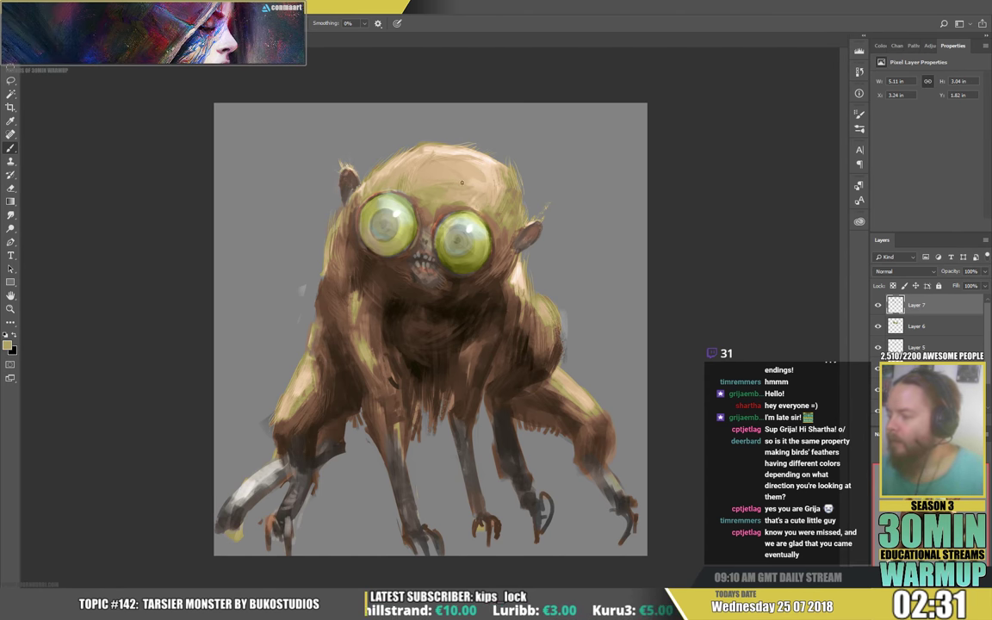
key("alt")
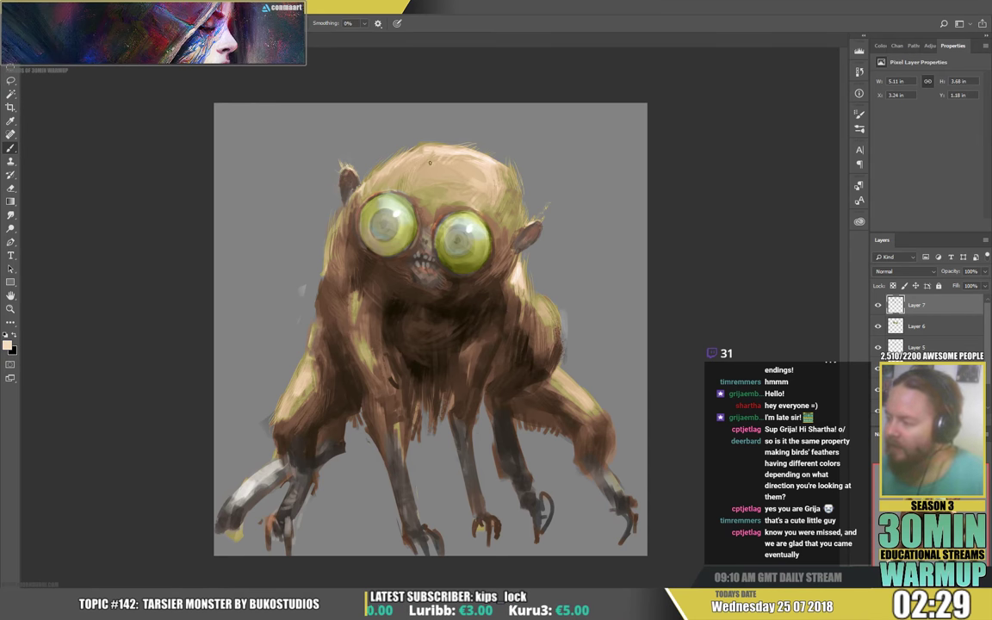
left_click(423, 148, "alt")
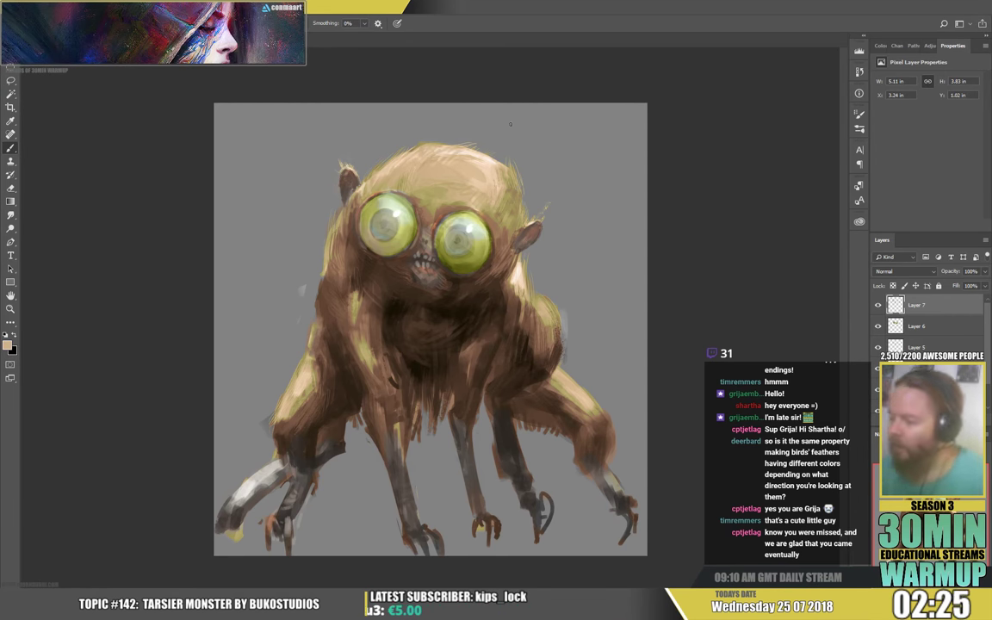
- Paint brown fur strokes along the left edge of the neck and shoulder to rework the silhouette
left_click(354, 239, "alt")
left_click(349, 234, "alt")
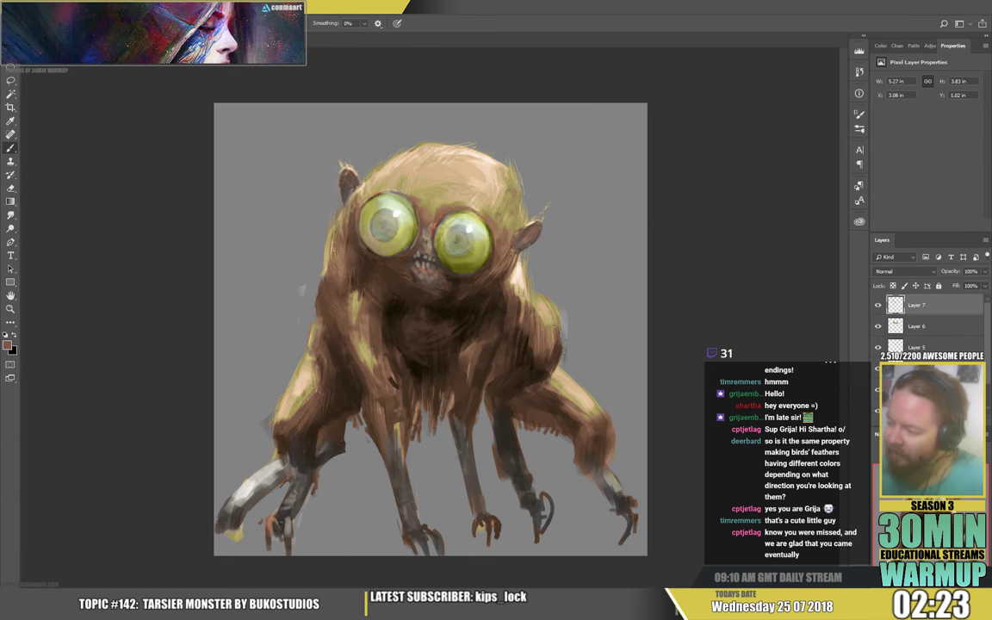
mouse_move(299, 215)
left_mouse_down()
mouse_move(296, 242)
mouse_move(326, 273)
left_mouse_up()
left_click(329, 273, "alt")
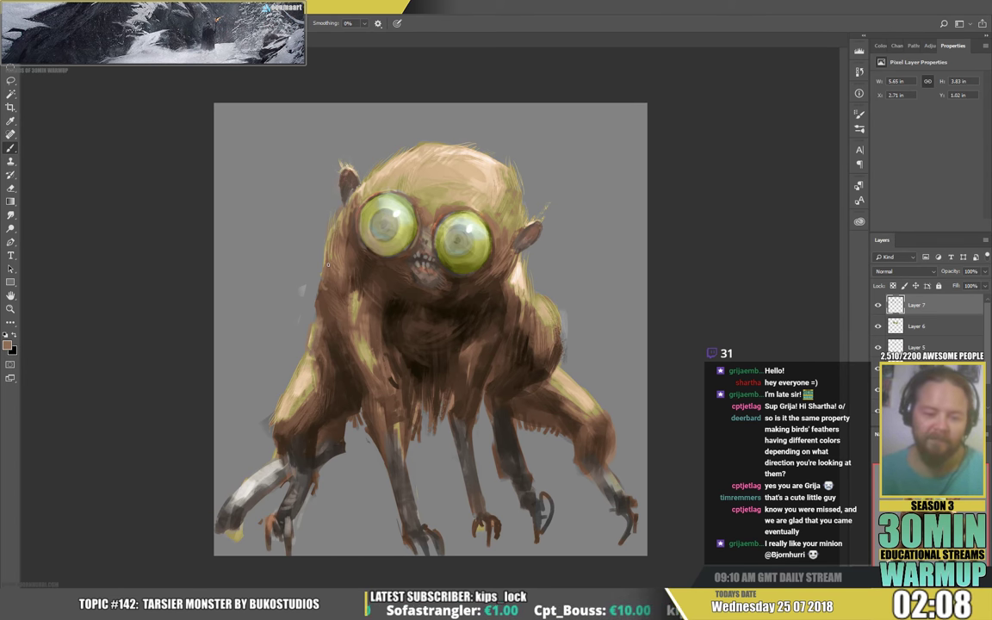
left_click(342, 255, "alt")
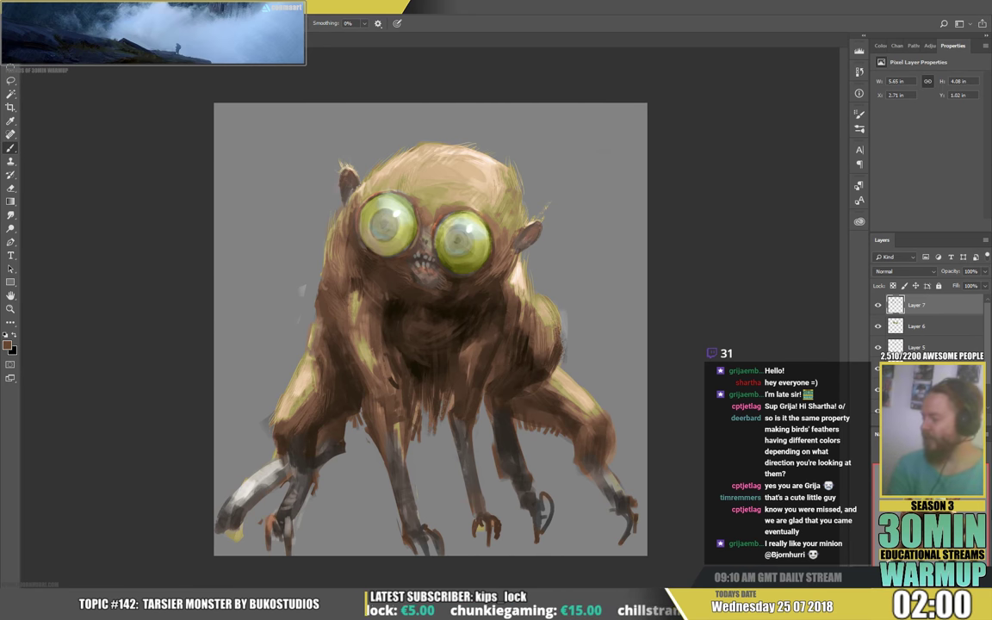
- Add a new layer lower in the stack and cover the upper background with large dark grey vertical brush strokes
scroll(920, 359, "down", 2)
left_click(920, 359)
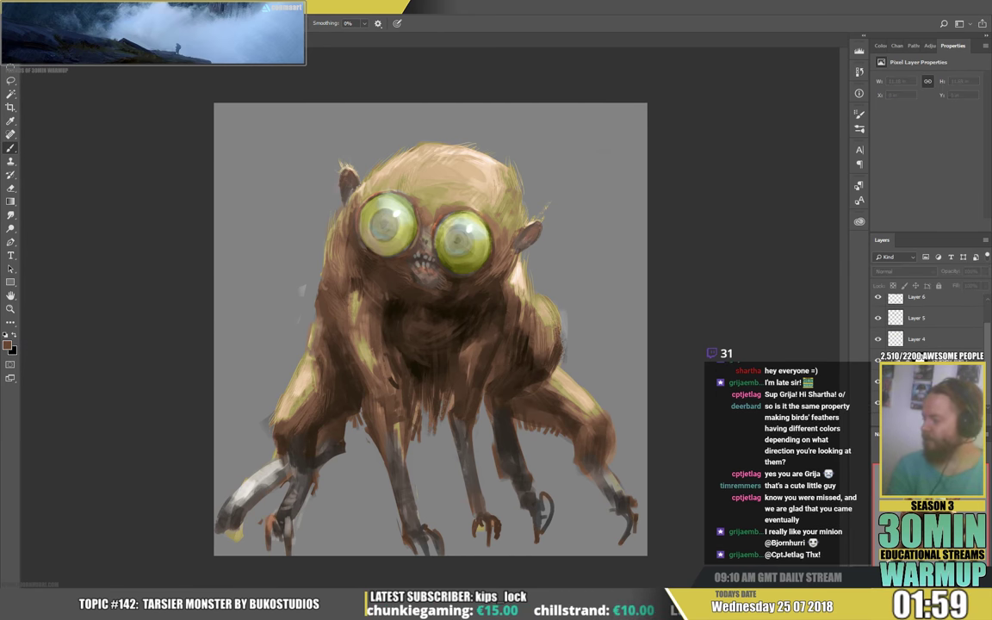
key("ctrl+shift+alt+n")
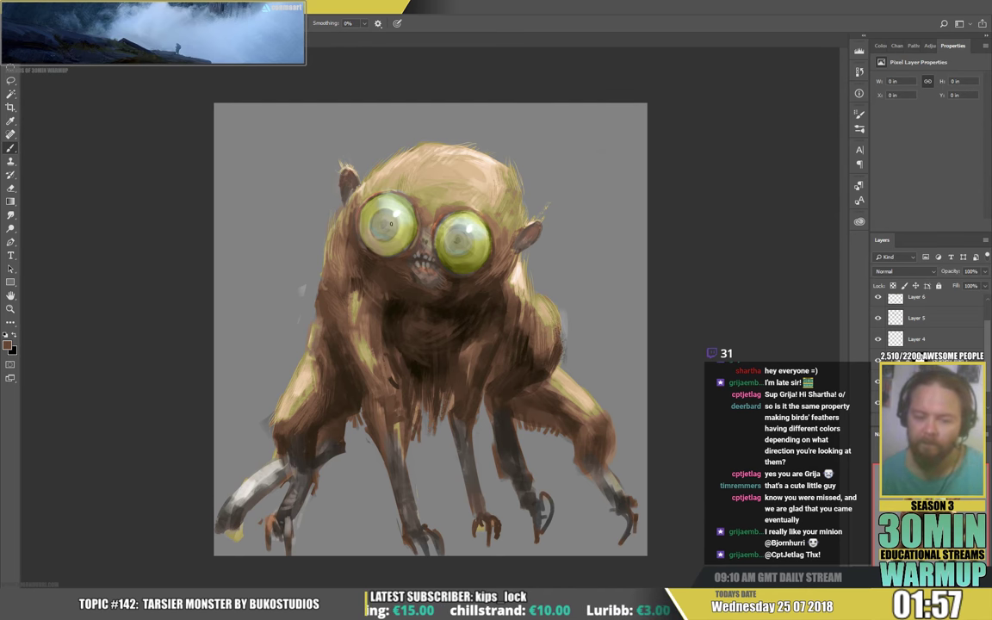
right_click(391, 224)
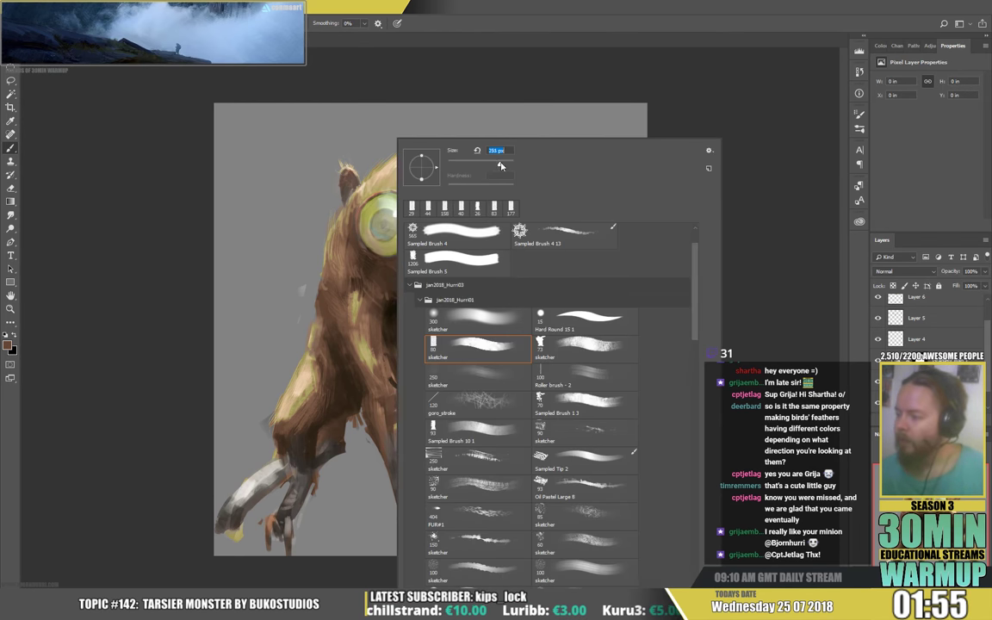
mouse_move(310, 122)
left_mouse_down()
mouse_move(305, 197)
mouse_move(311, 125)
mouse_move(315, 186)
left_mouse_up()
key("ctrl+z")
key("d")
left_click(316, 115, "alt")
mouse_move(314, 113)
left_mouse_down()
mouse_move(311, 199)
mouse_move(297, 135)
left_mouse_up()
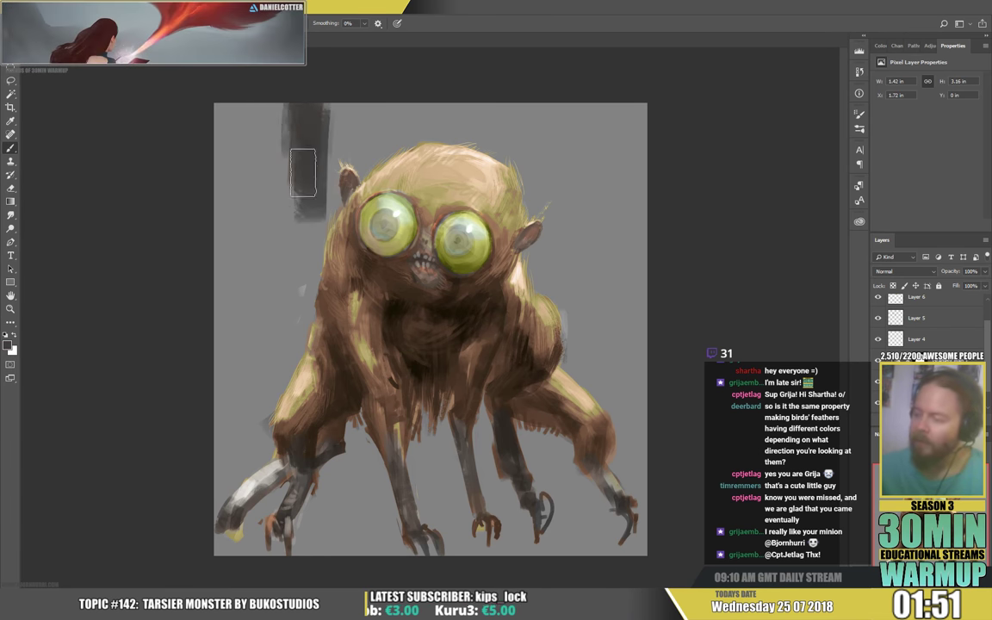
mouse_move(303, 172)
left_mouse_down()
mouse_move(212, 92)
mouse_move(238, 101)
mouse_move(261, 152)
mouse_move(267, 252)
mouse_move(280, 260)
mouse_move(324, 176)
mouse_move(329, 208)
mouse_move(312, 297)
mouse_move(315, 288)
mouse_move(295, 289)
mouse_move(239, 207)
mouse_move(280, 240)
mouse_move(344, 95)
mouse_move(343, 191)
mouse_move(355, 171)
mouse_move(366, 182)
mouse_move(403, 147)
mouse_move(440, 148)
mouse_move(453, 116)
mouse_move(469, 140)
mouse_move(498, 153)
mouse_move(540, 95)
mouse_move(556, 132)
mouse_move(558, 211)
mouse_move(551, 250)
mouse_move(542, 261)
mouse_move(536, 252)
mouse_move(552, 233)
mouse_move(563, 245)
mouse_move(564, 206)
mouse_move(552, 315)
mouse_move(561, 335)
mouse_move(573, 69)
mouse_move(589, 344)
mouse_move(589, 84)
mouse_move(589, 329)
mouse_move(603, 76)
mouse_move(608, 331)
mouse_move(624, 105)
mouse_move(648, 255)
left_mouse_up()
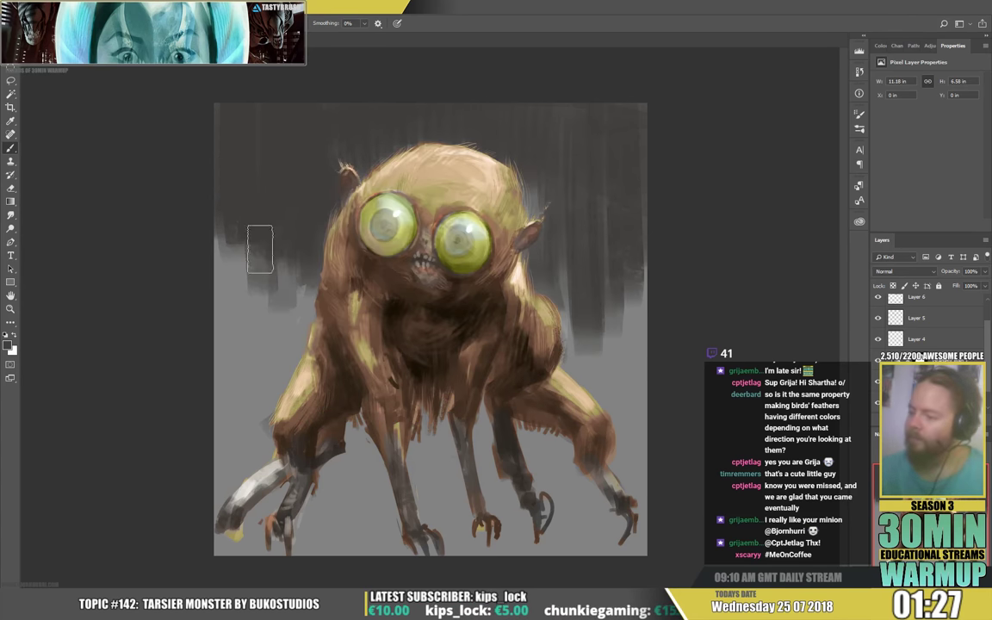
- Extend the dark backdrop down both sides of the creature in softer greys and erase its overlap on the ears
left_click_drag(284, 285, 292, 321)
mouse_move(299, 280)
left_mouse_down()
mouse_move(293, 323)
mouse_move(223, 276)
mouse_move(235, 323)
mouse_move(261, 334)
mouse_move(228, 284)
left_mouse_up()
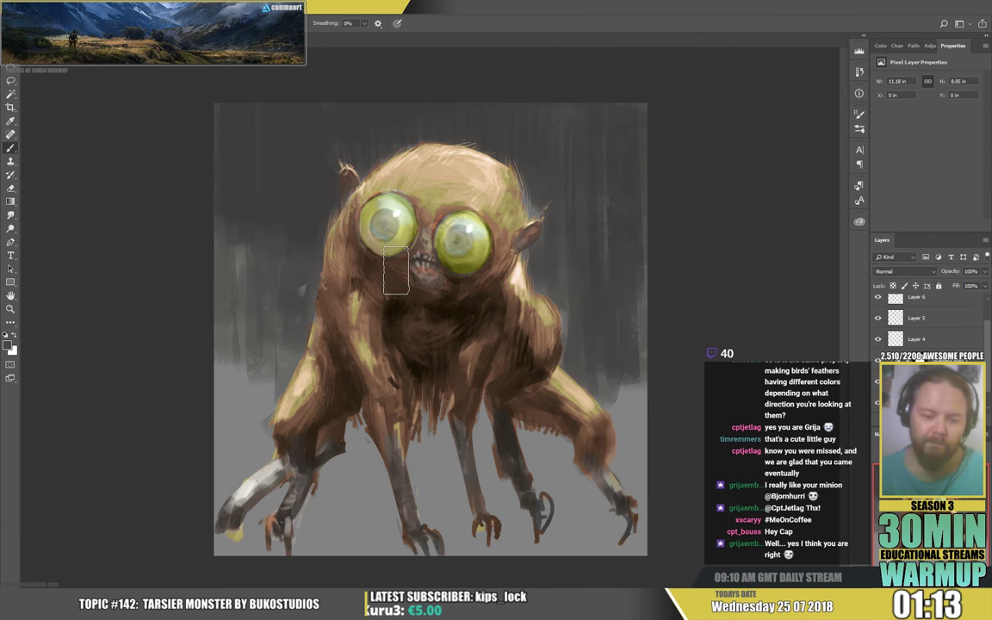
key("e")
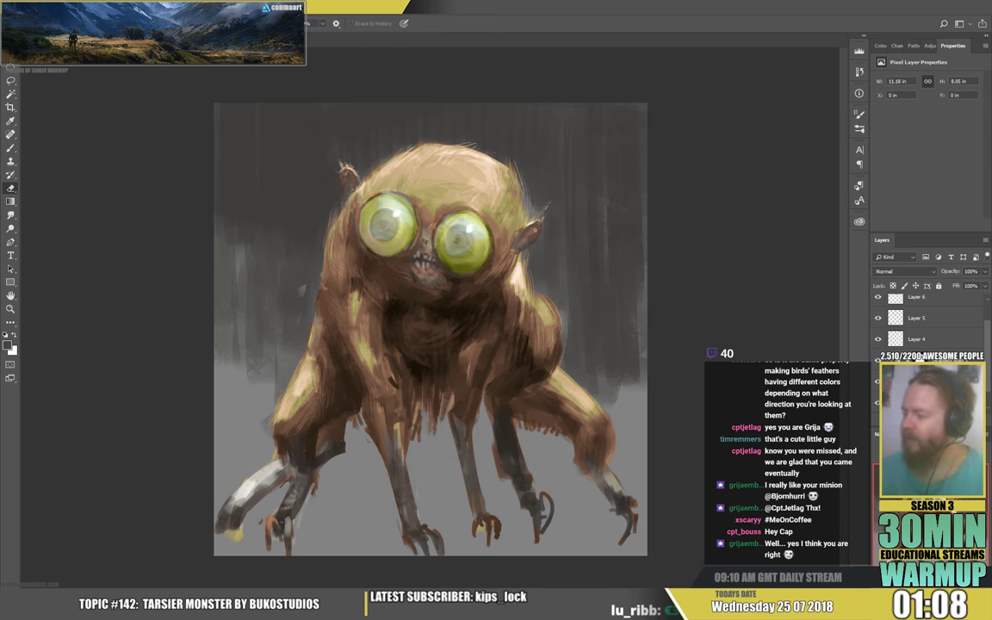
key("b")
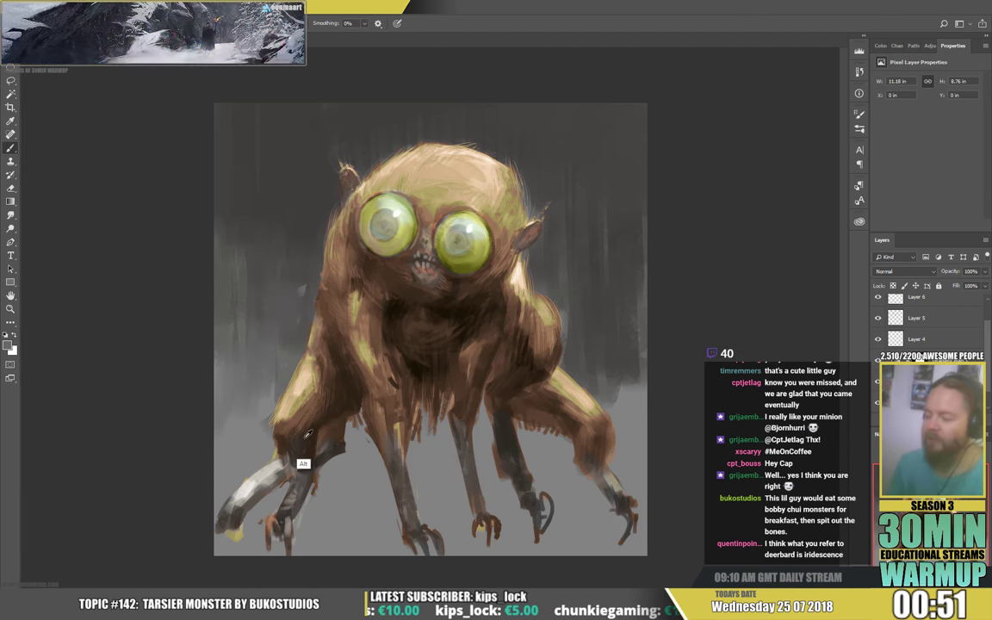
- Paint dark grey ground shadows beneath the creature's hands and feet and sample a grey from the floor
mouse_move(221, 513)
left_mouse_down()
mouse_move(431, 538)
mouse_move(422, 525)
mouse_move(471, 527)
left_mouse_up()
mouse_move(318, 512)
left_mouse_down()
mouse_move(583, 521)
mouse_move(517, 524)
mouse_move(558, 505)
left_mouse_up()
left_click(602, 503, "alt")
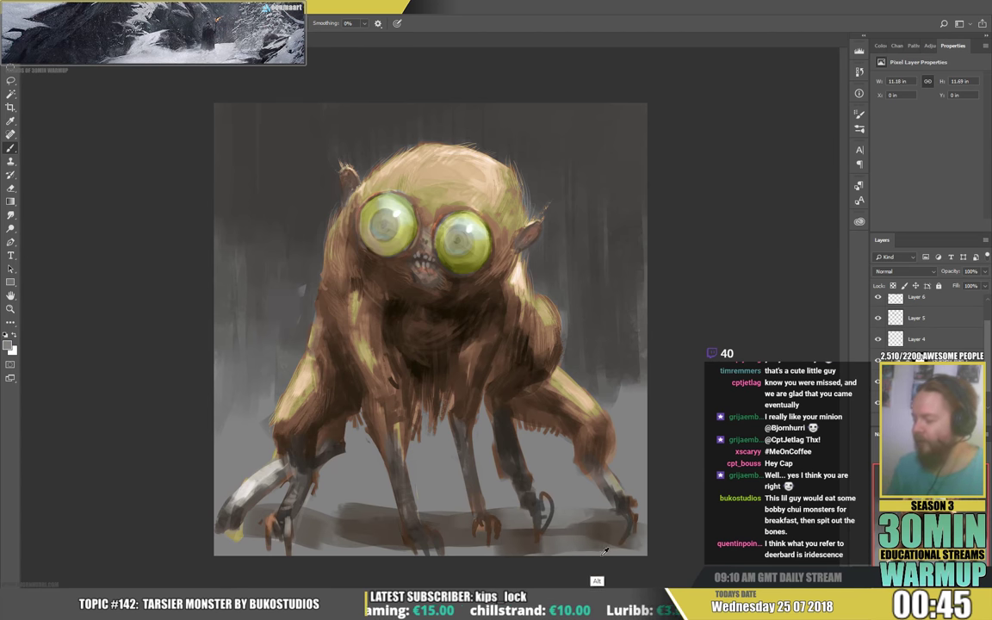
- Add a new layer at the top of the stack and paint small dark brown pupils in the centre of both eyes
left_click(521, 495, "alt")
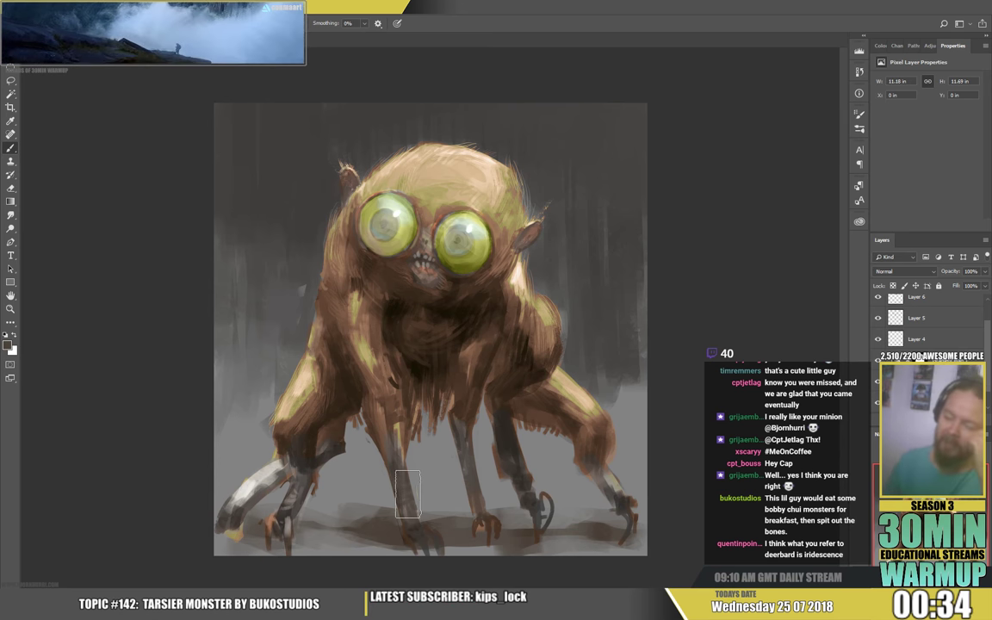
right_click(368, 445)
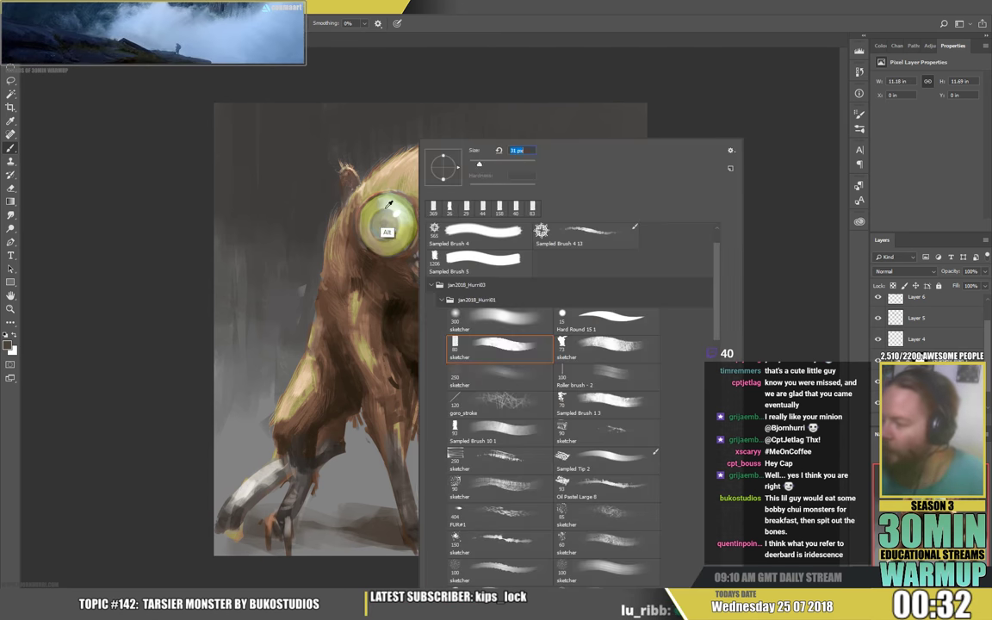
left_click(376, 215, "alt")
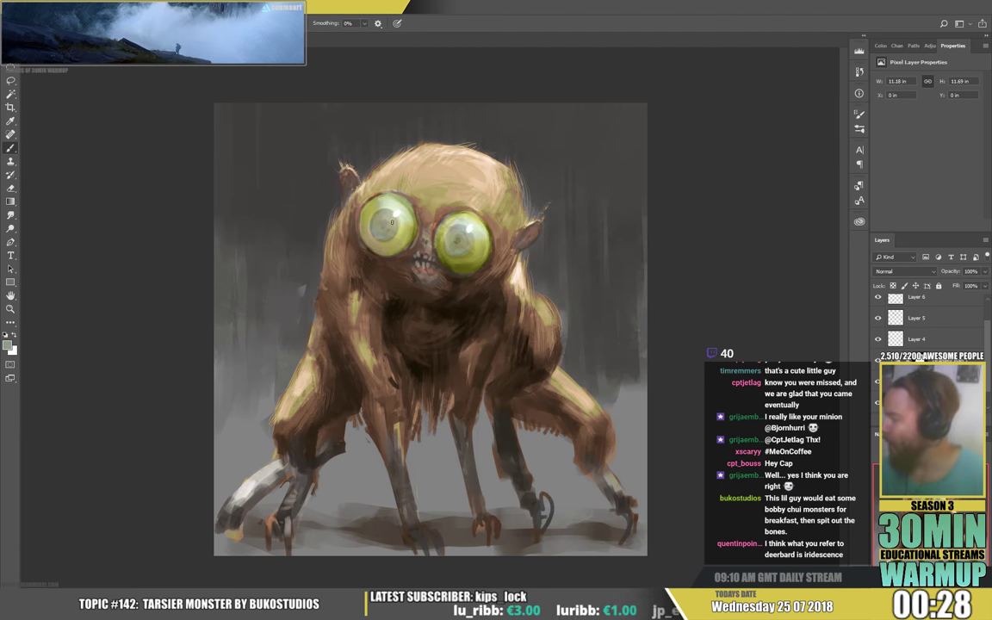
left_click_drag(991, 363, 990, 338)
left_click(960, 311)
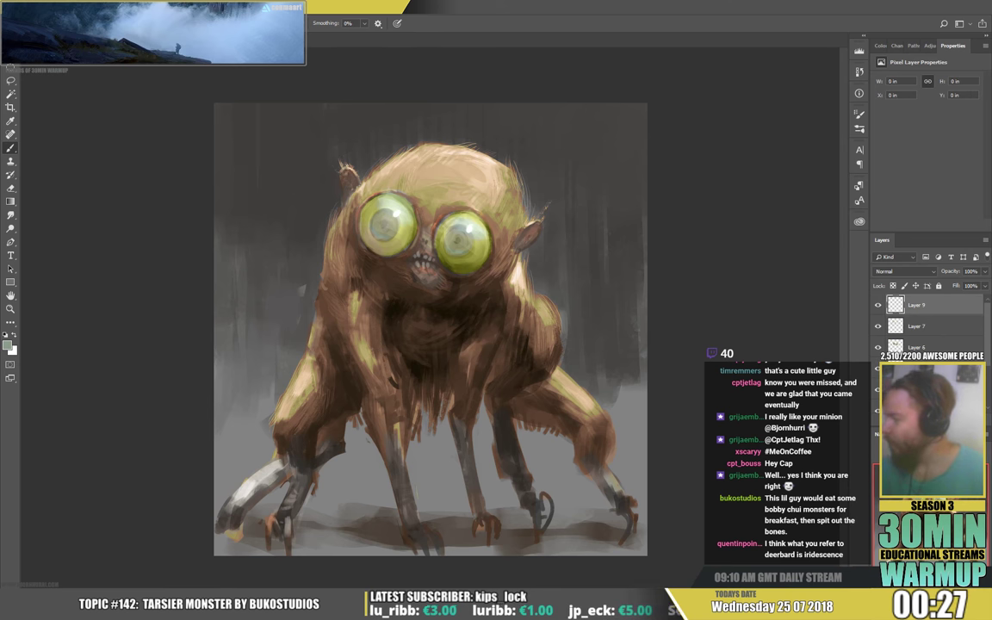
left_click(382, 236, "alt")
mouse_move(374, 236)
left_mouse_down()
mouse_move(390, 235)
mouse_move(396, 205)
mouse_move(387, 229)
mouse_move(386, 220)
left_mouse_up()
left_click(421, 247, "alt")
left_click(389, 226, "alt")
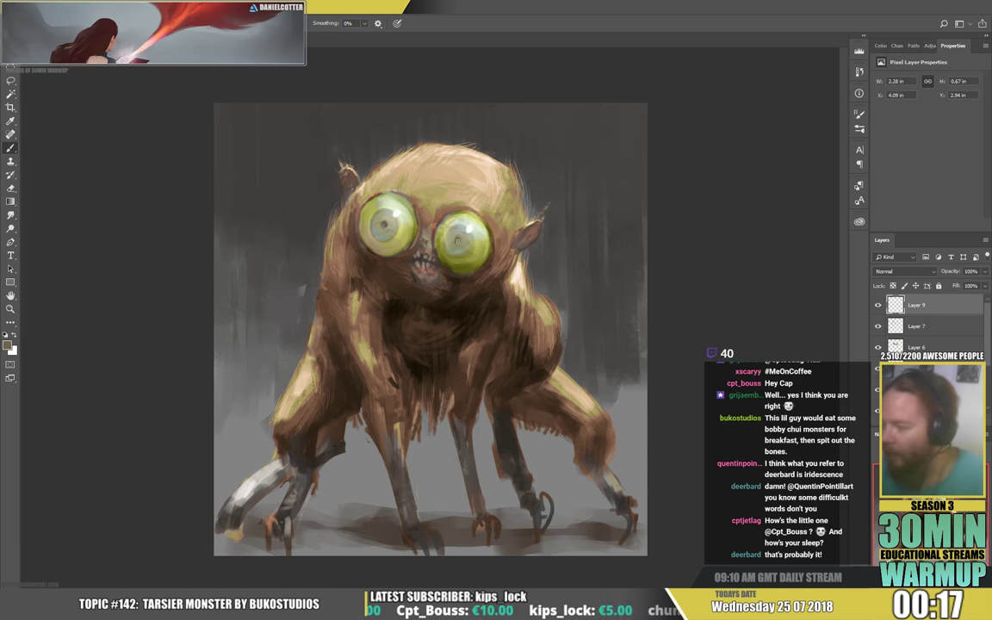
left_click_drag(458, 242, 468, 231)
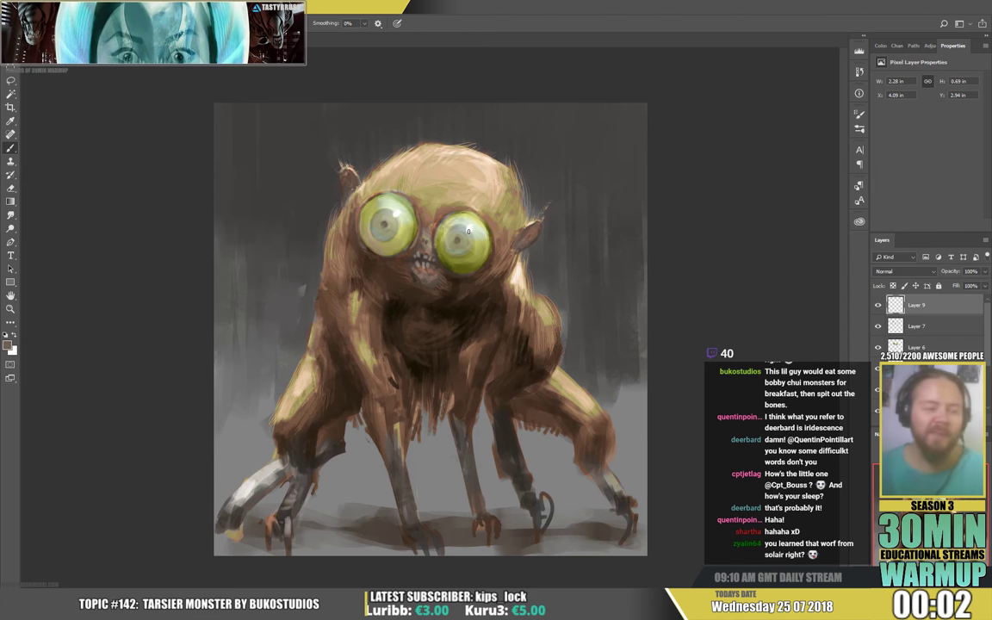
- Darken the fur on the cheek below the right eye and along the inner edge of the left eye with sampled browns
left_click(505, 283, "alt")
left_click_drag(505, 280, 490, 297)
left_click(502, 288, "alt")
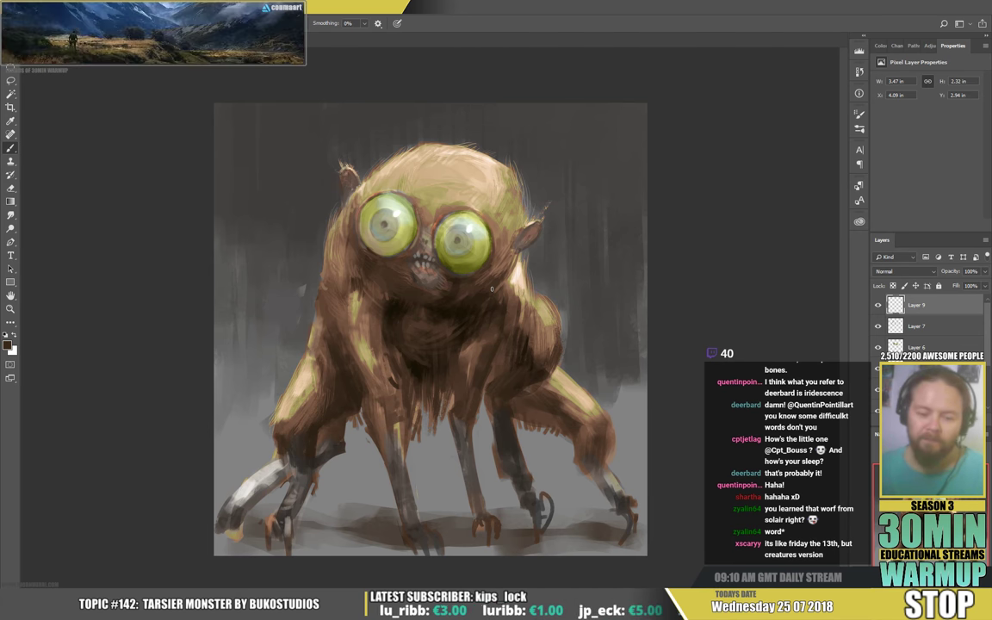
left_click(405, 254, "alt")
left_click(405, 256, "alt")
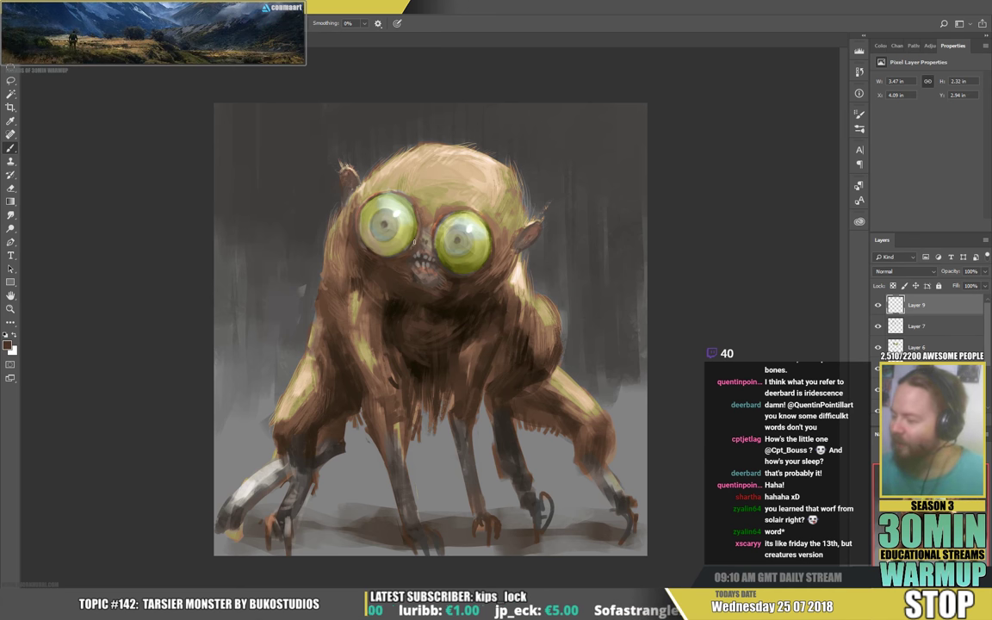
- Refine the irises and lower rims of both eyes with sampled yellow-green, brown and darker olive tones
left_click(544, 196, "alt")
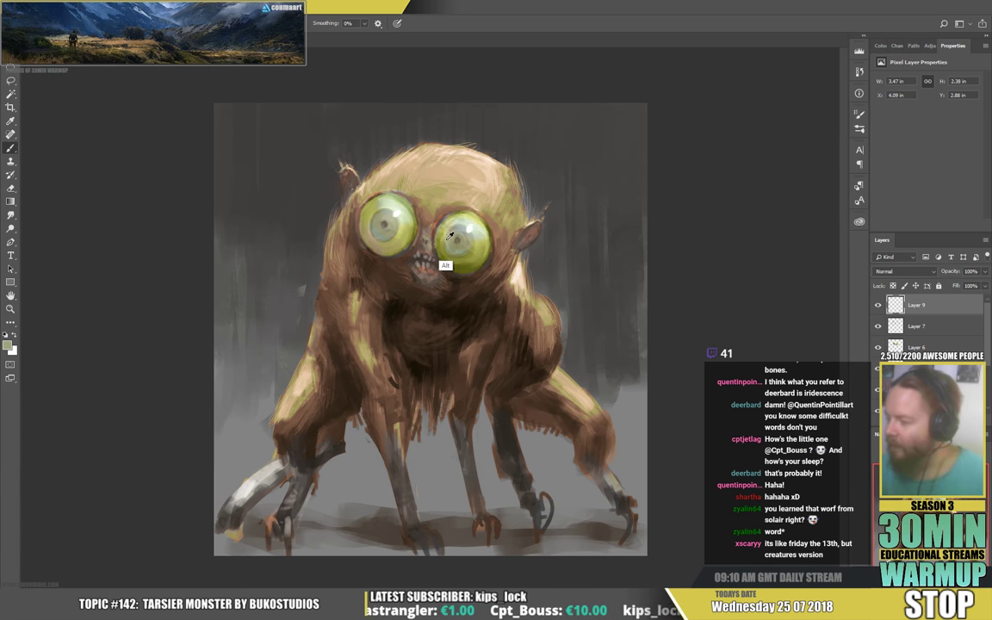
left_click(399, 217, "alt")
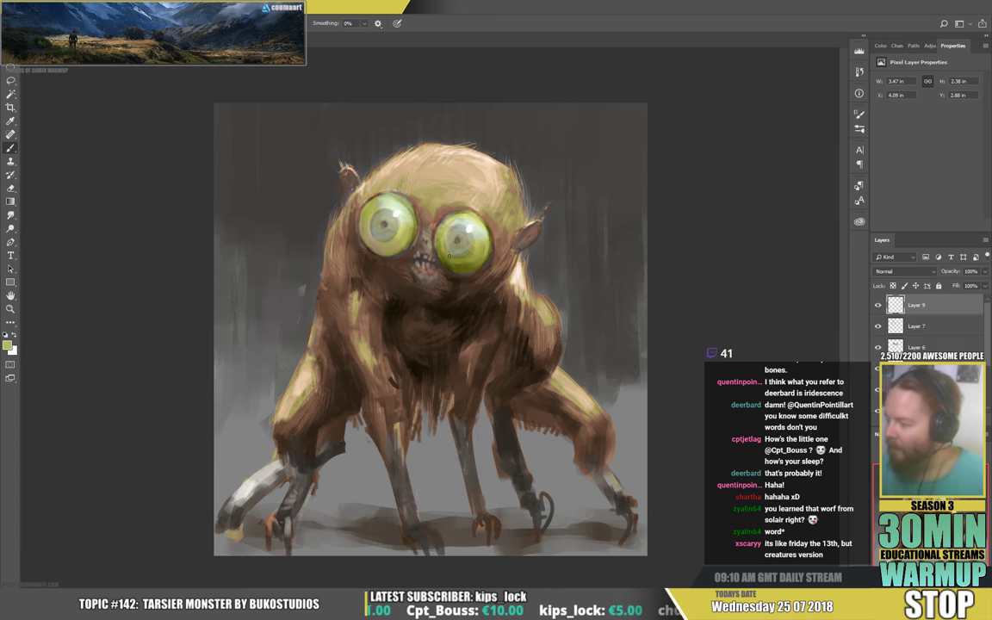
left_click(459, 240, "alt")
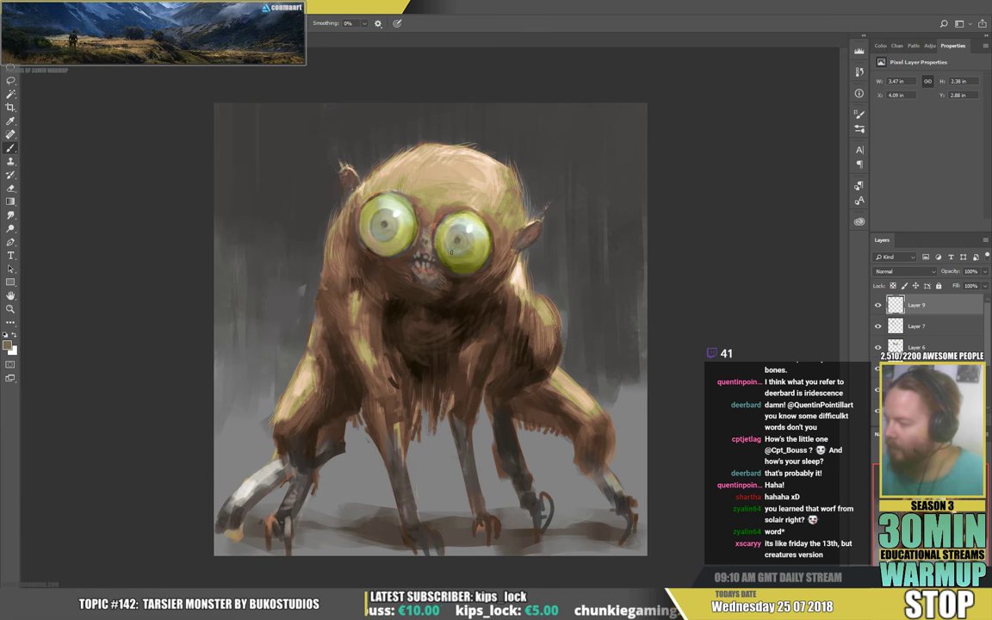
left_click(459, 256, "alt")
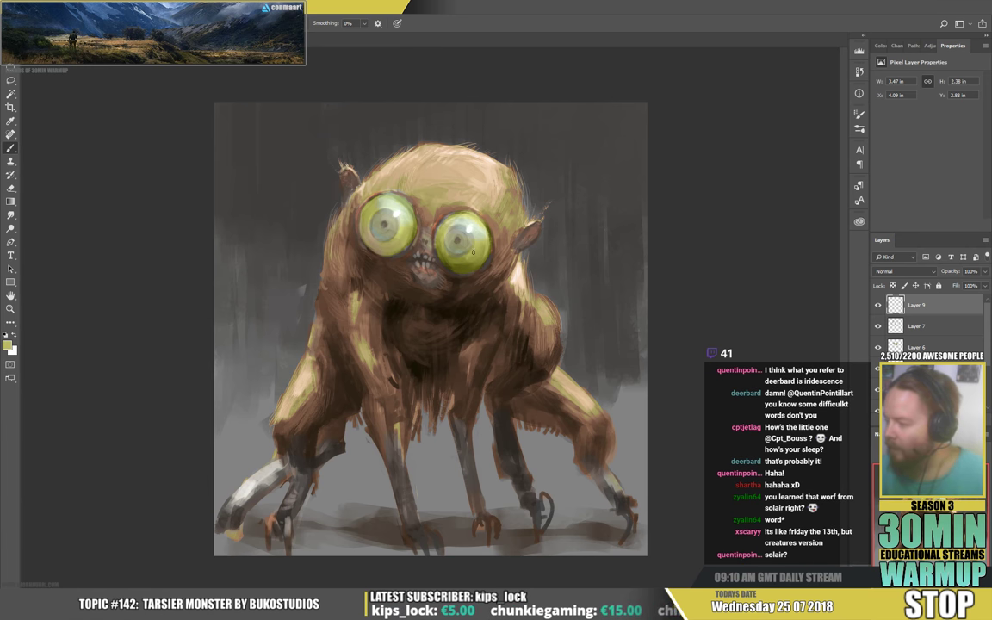
left_click(464, 264, "alt")
left_click(439, 247, "alt")
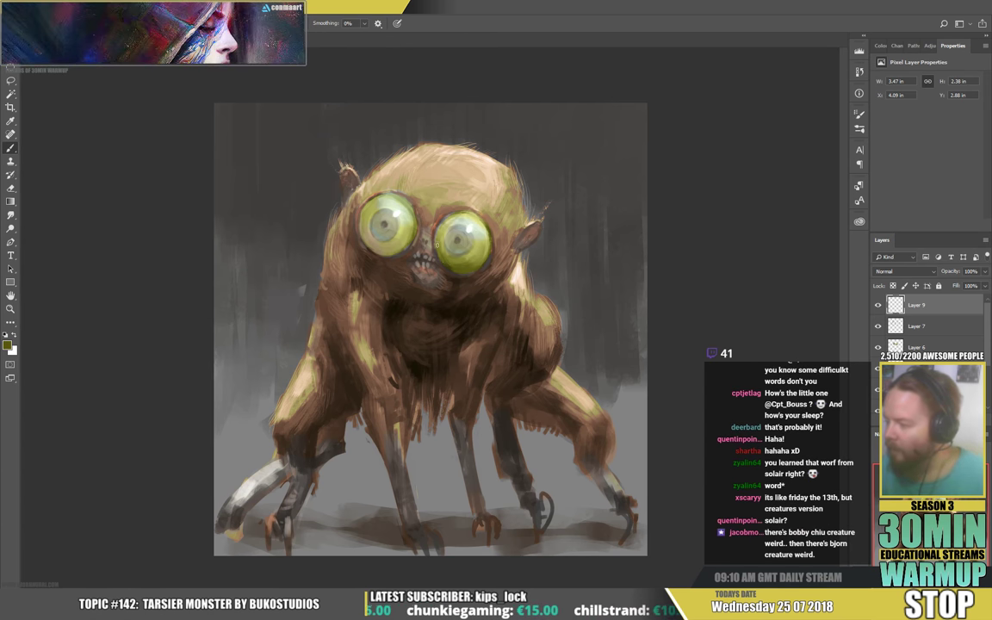
left_click(369, 213, "alt")
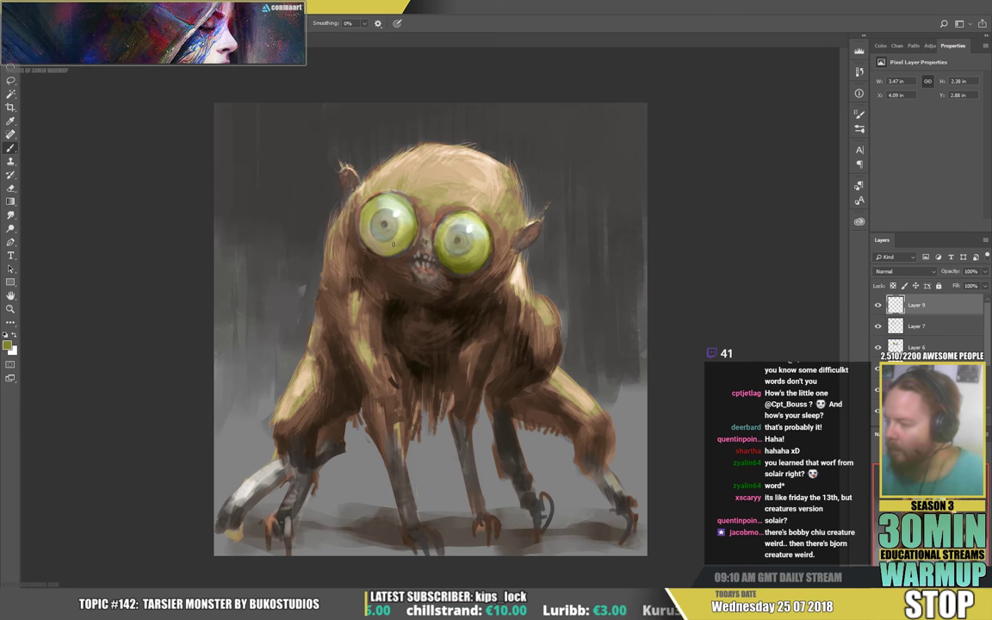
- Add another layer and paint a dark brown lid edge along the lower left rim of the left eye
key("ctrl+shift+alt+n")
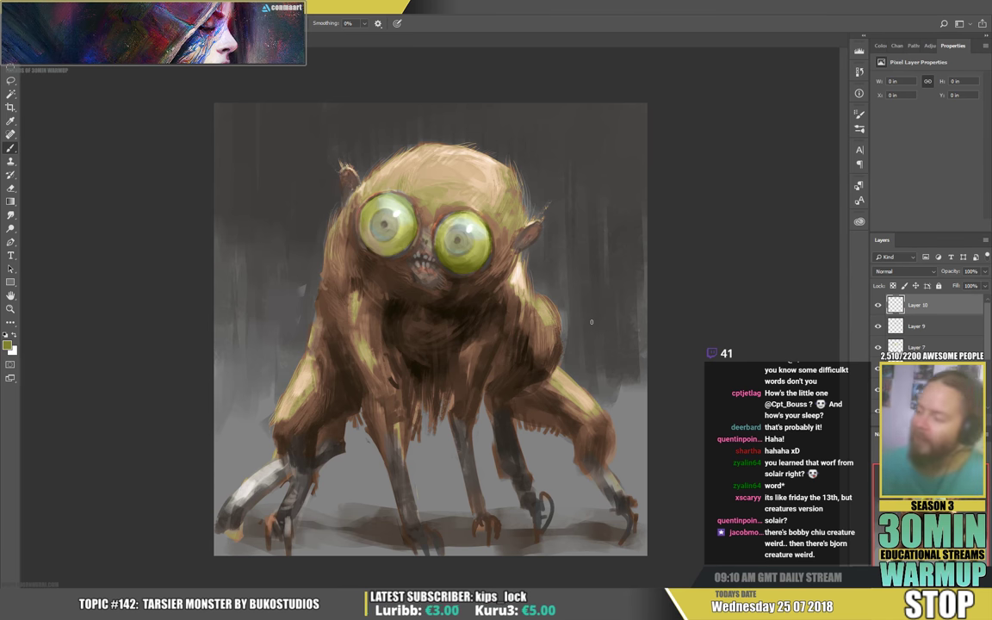
left_click(394, 197, "alt")
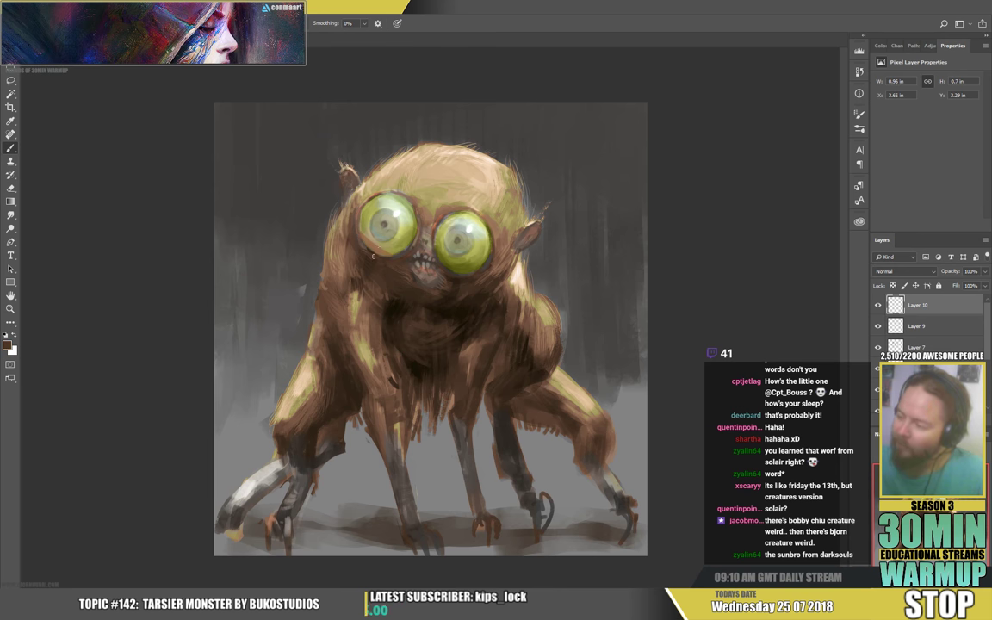
left_click_drag(367, 243, 373, 249)
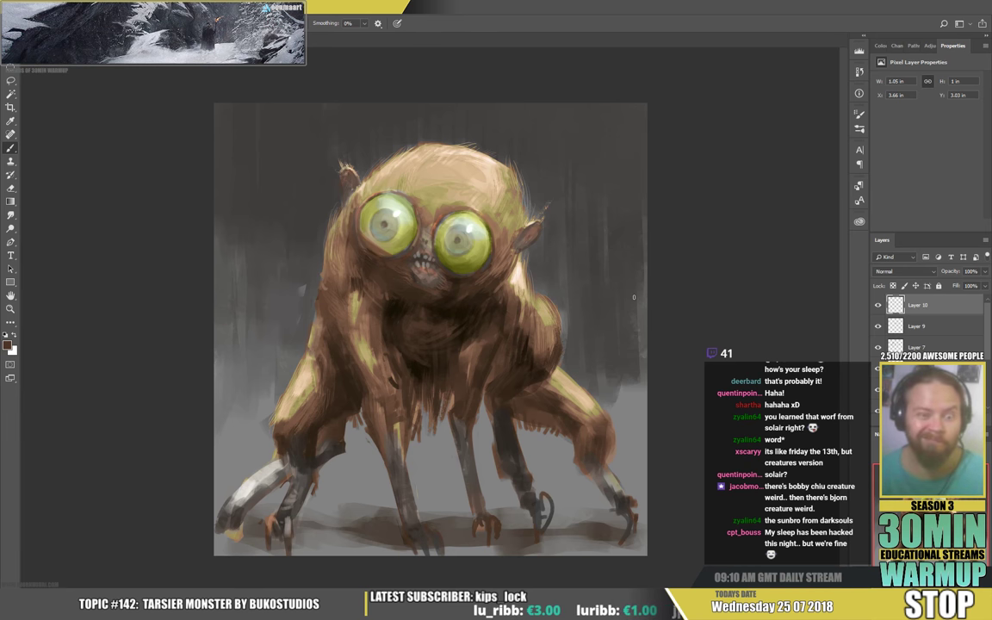
- Touch up the fur above the left eye and its lower rim with sampled yellow-green and dark brown strokes
left_click(410, 214, "alt")
left_click_drag(366, 178, 375, 203)
left_click_drag(372, 186, 375, 203)
left_click(427, 199, "alt")
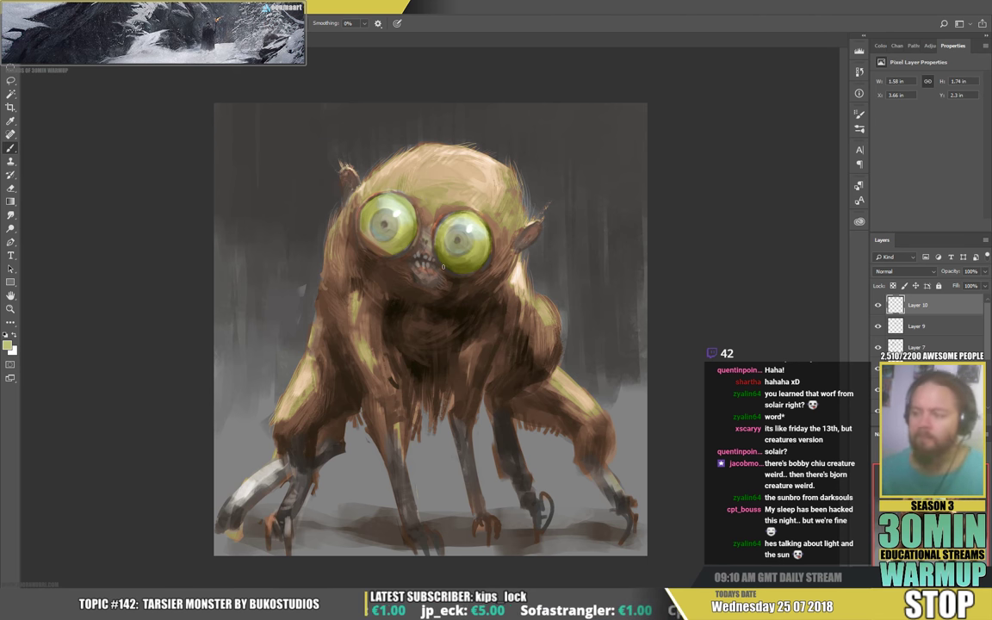
left_click(399, 261, "alt")
left_click_drag(378, 249, 389, 255)
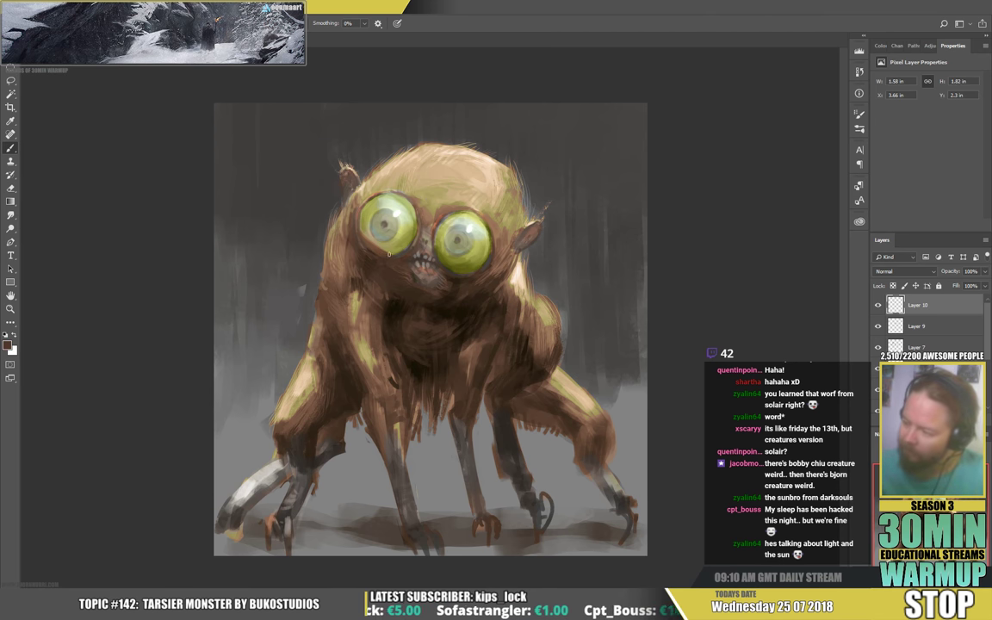
key("ctrl+z")
key("ctrl+z")
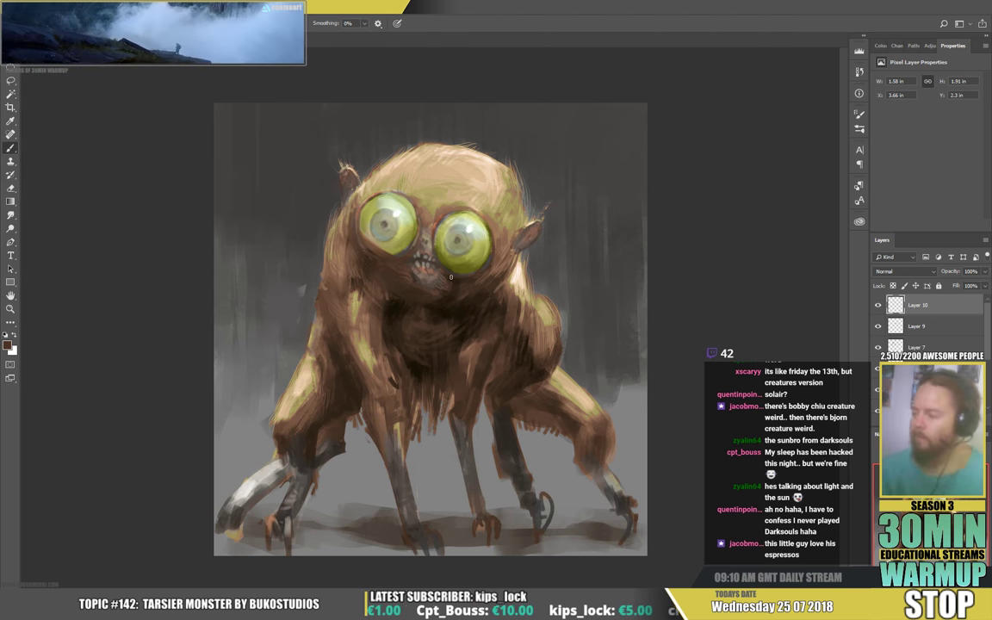
- Add a new layer on top and choose the soft round sketcher brush at a much larger size
key("ctrl+shift+alt+n")
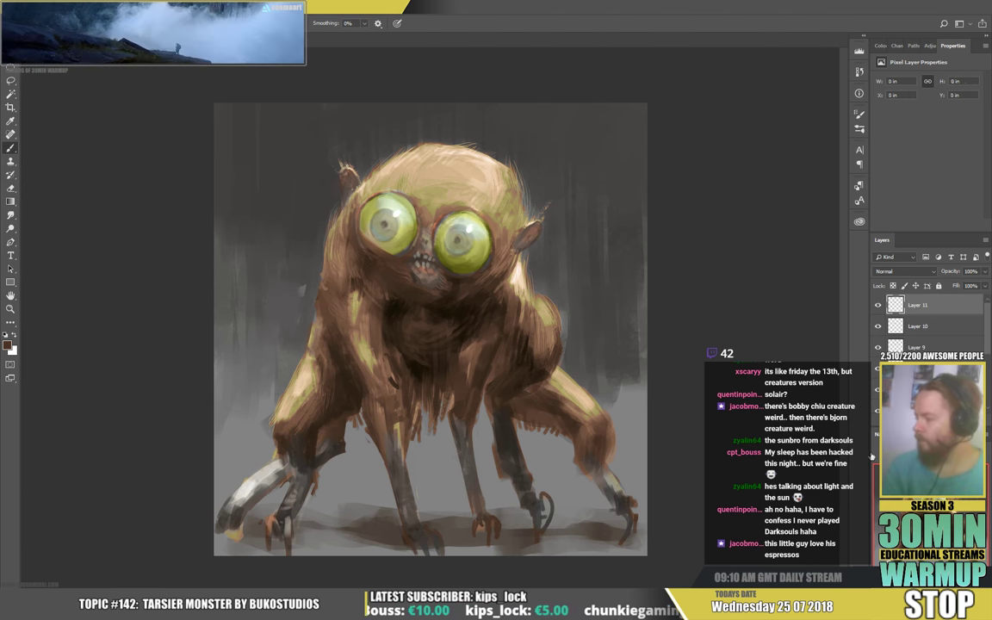
key("x")
right_click(495, 187)
left_click(616, 323)
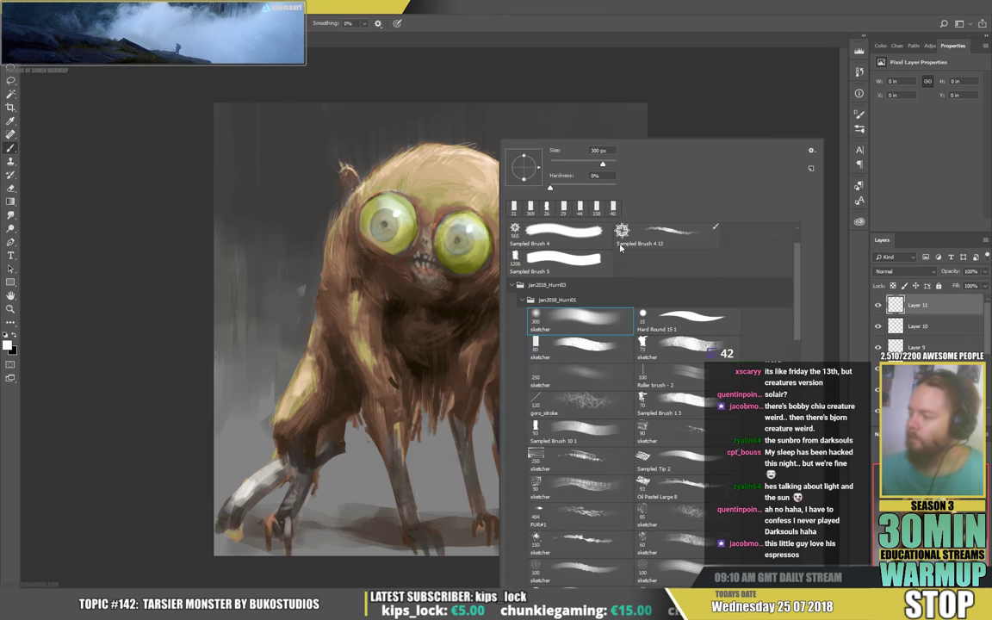
left_click(614, 164)
- Paint a soft pale-yellow glow above the creature's head and a dark brown haze over the sides with sampled colours
left_click(466, 208, "alt")
left_click(469, 214, "alt")
left_click(471, 217, "alt")
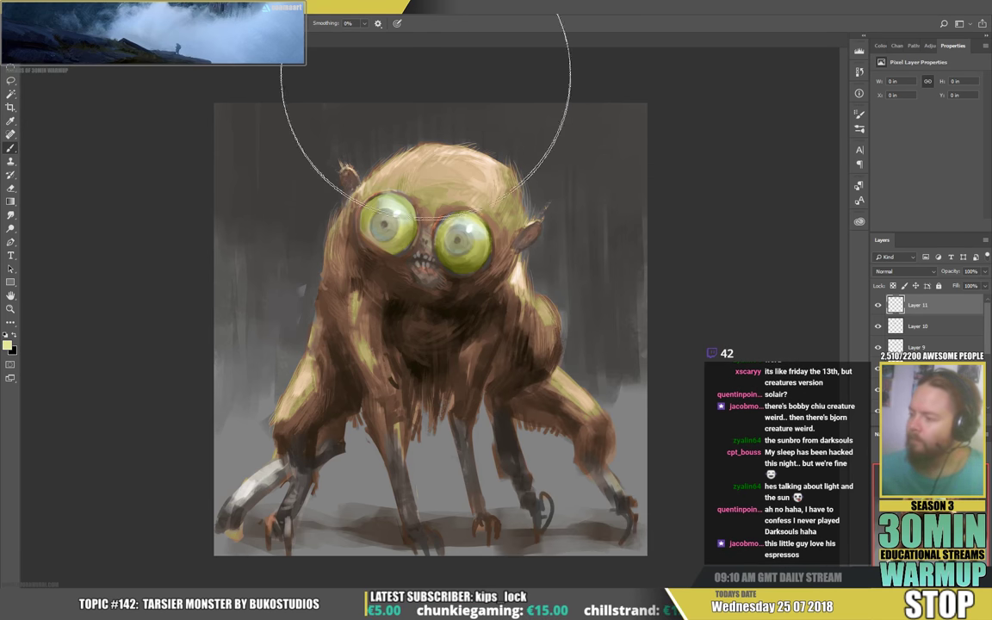
left_click(441, 64)
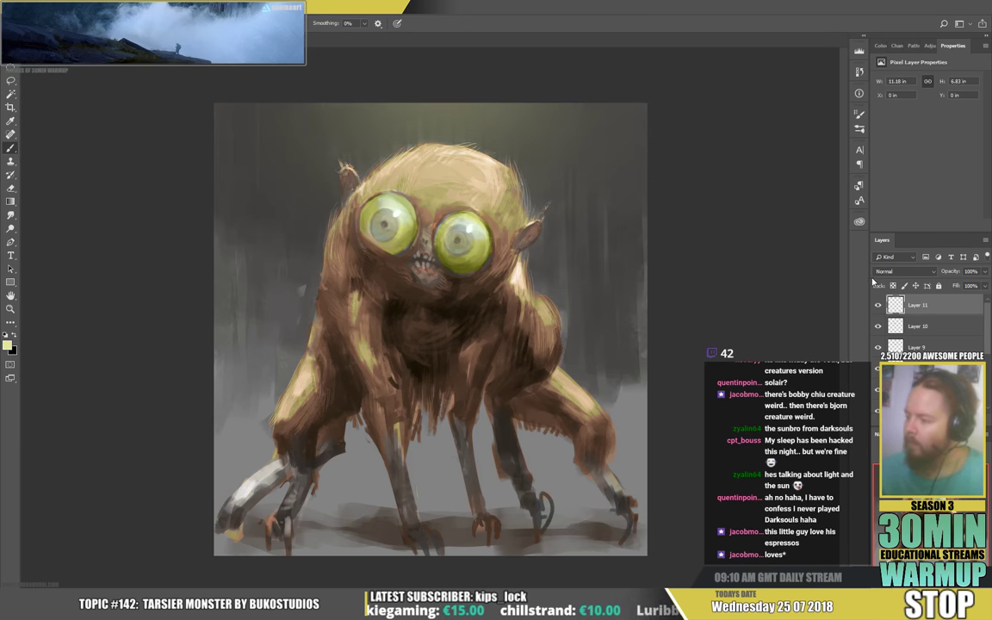
left_click(339, 364, "alt")
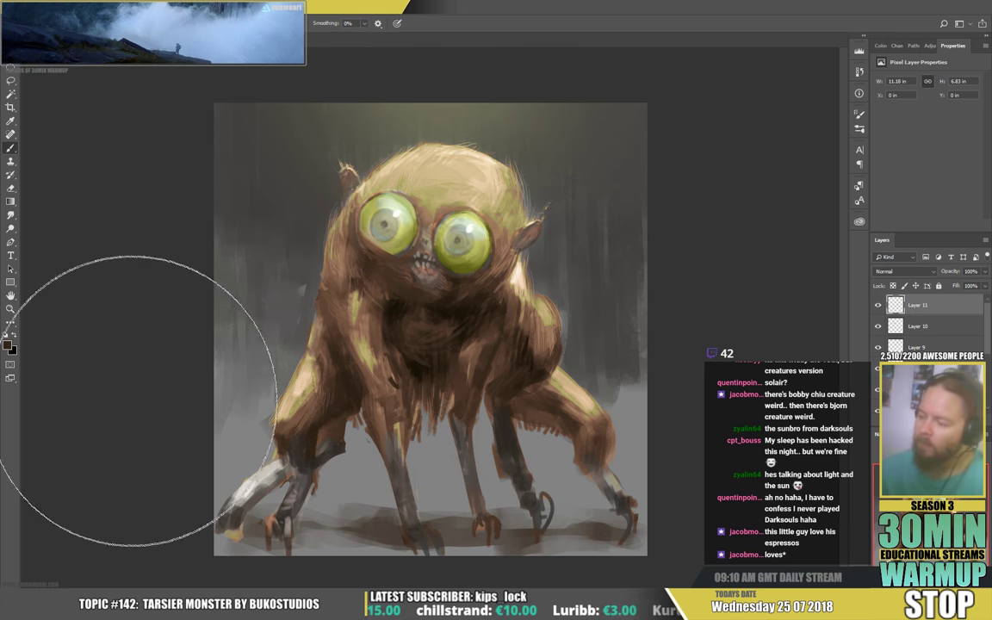
left_click_drag(131, 310, 128, 350)
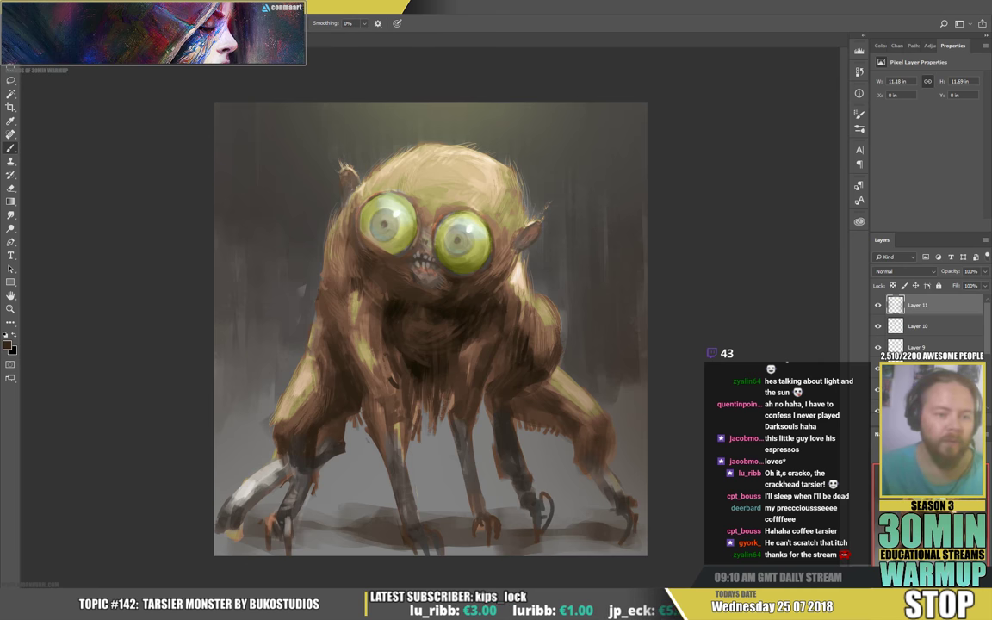
- Switch to the Twitch app, maximize its window and examine the live channels in the Creative category
left_click_drag(0, 165, 861, 187)
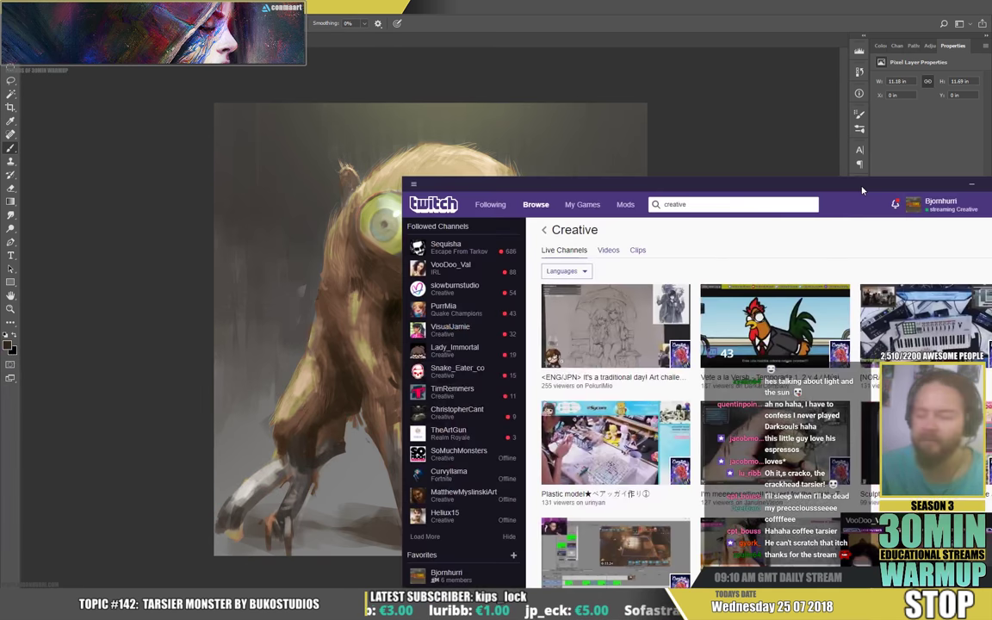
double_click(862, 187)
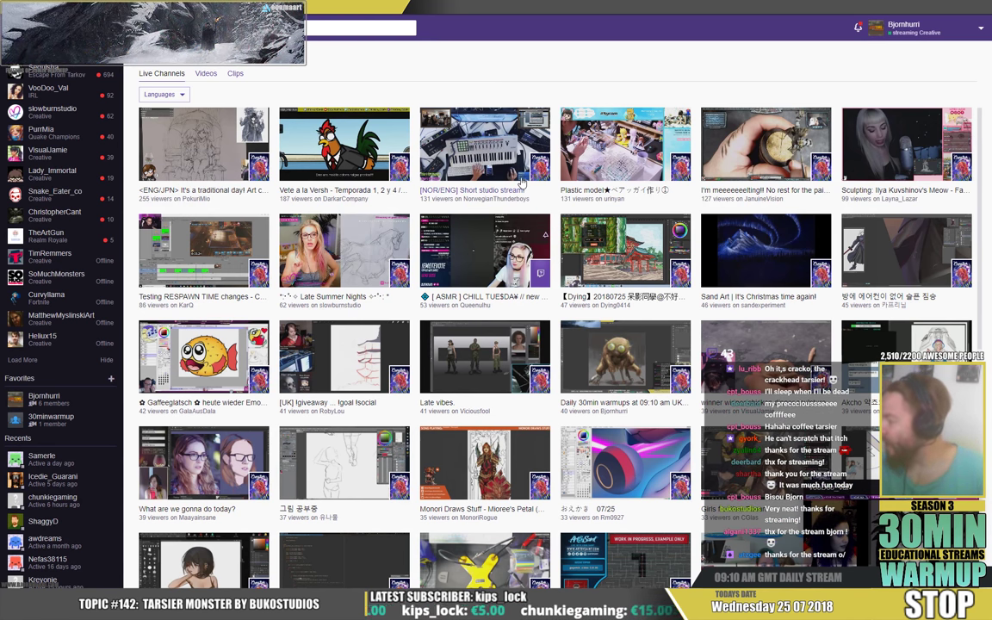
scroll(471, 166, "down", 1)
scroll(517, 181, "down", 1)
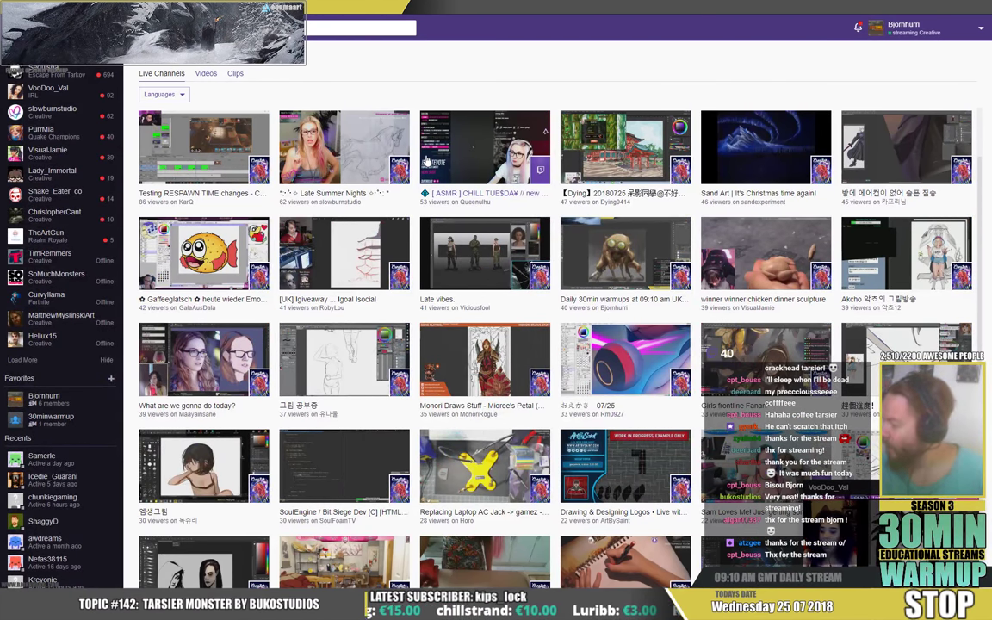
scroll(426, 161, "down", 2)
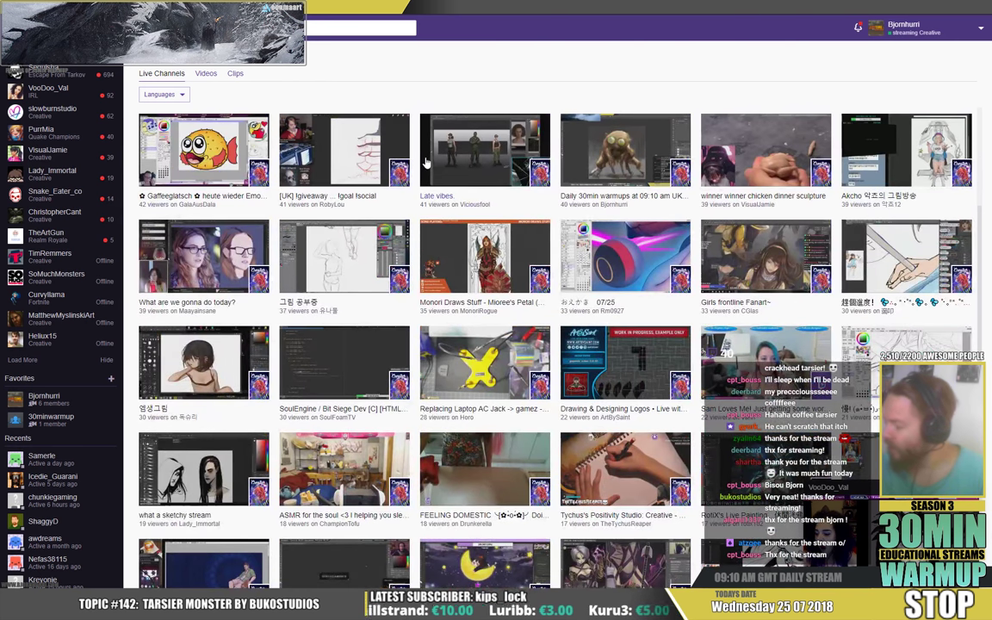
scroll(425, 161, "down", 2)
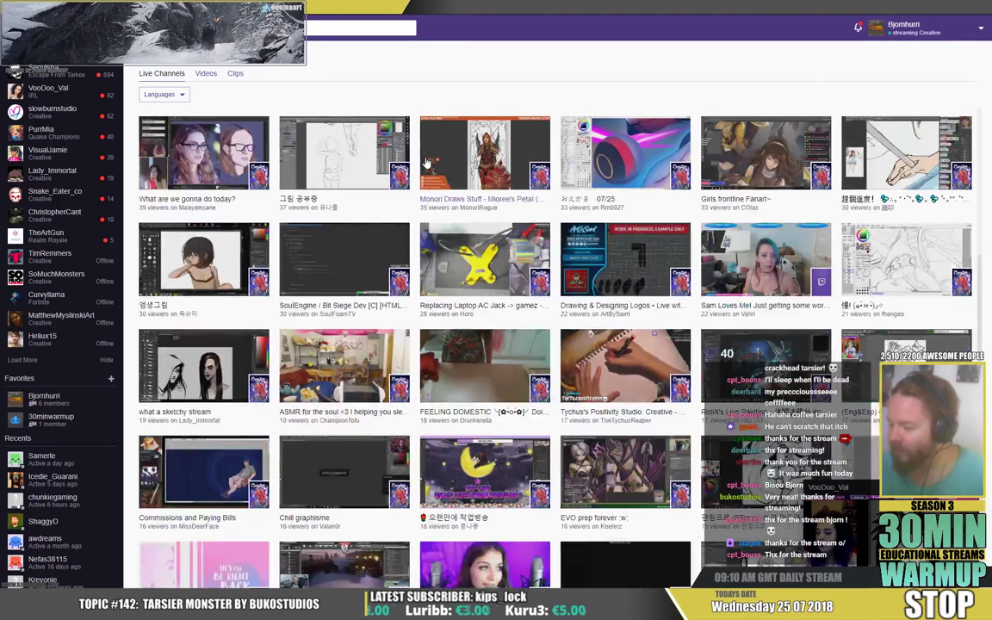
scroll(426, 161, "down", 5)
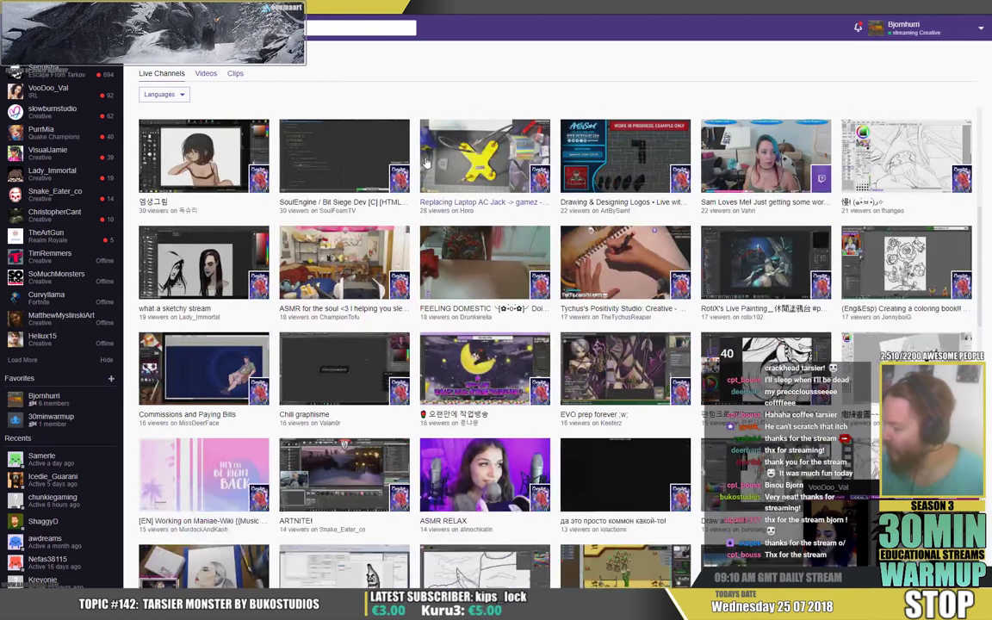
scroll(425, 161, "down", 2)
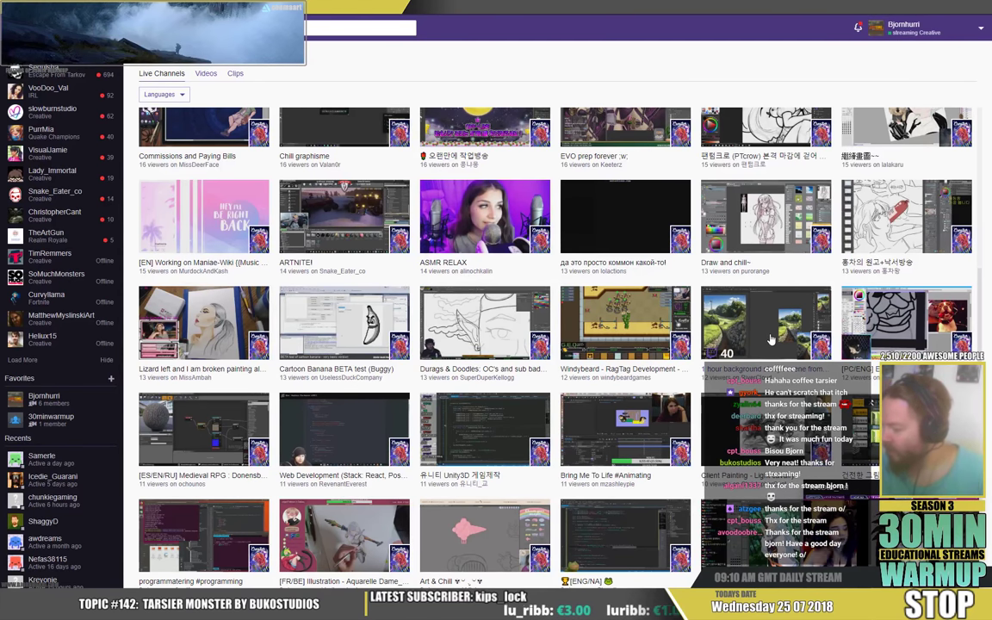
scroll(771, 338, "down", 4)
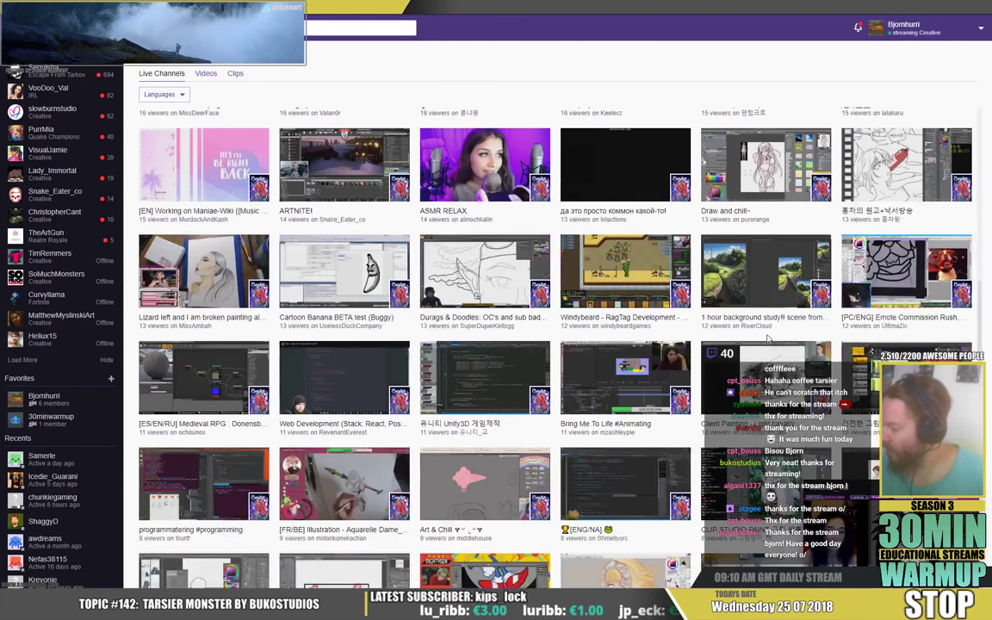
scroll(769, 340, "down", 1)
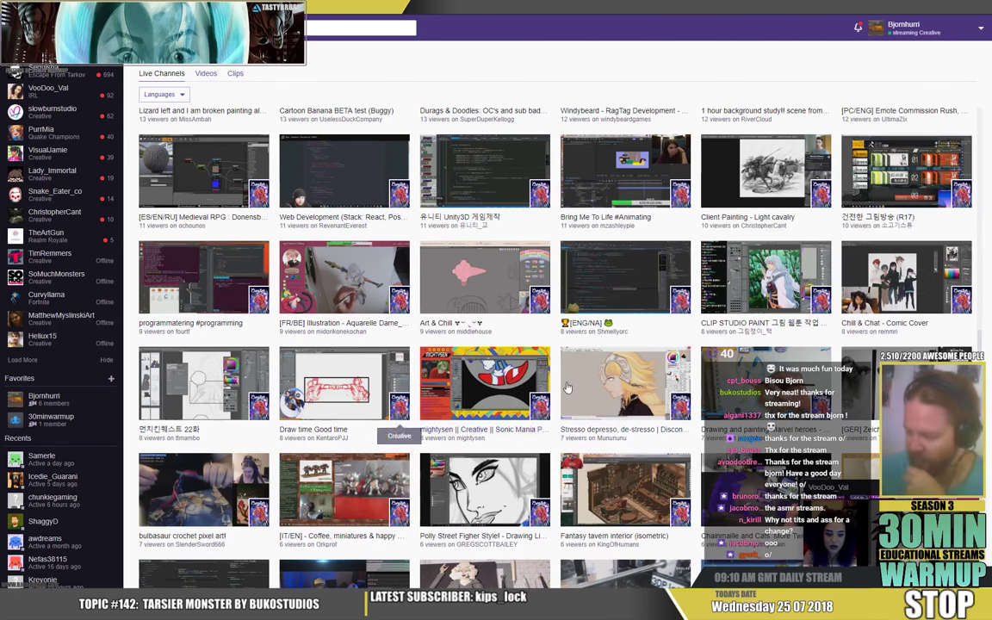
- Go through the Creative live channels again from the start and open a digital painting stream
scroll(398, 407, "up", 15)
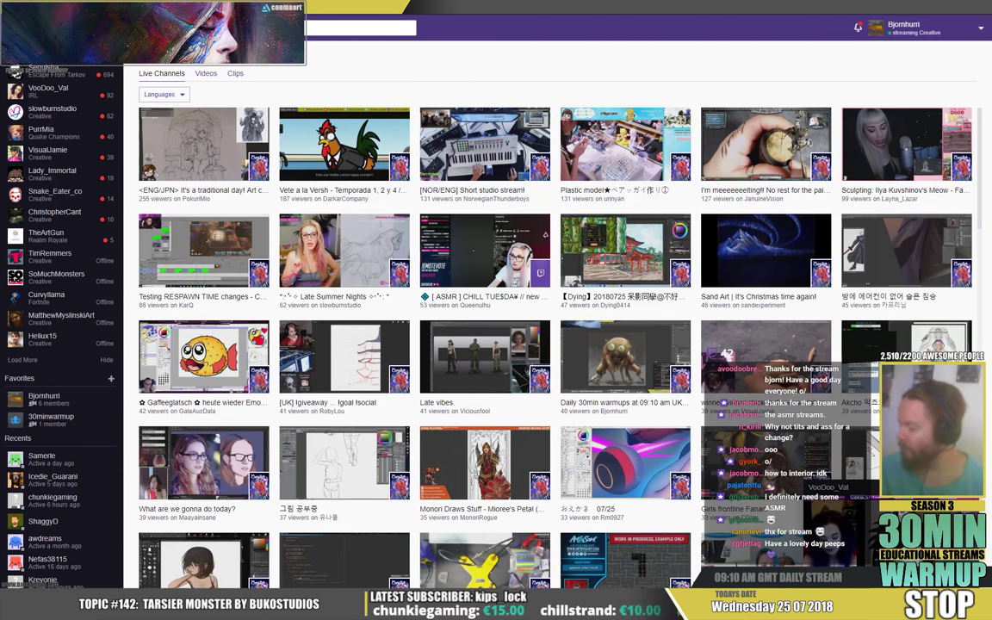
scroll(603, 417, "down", 10)
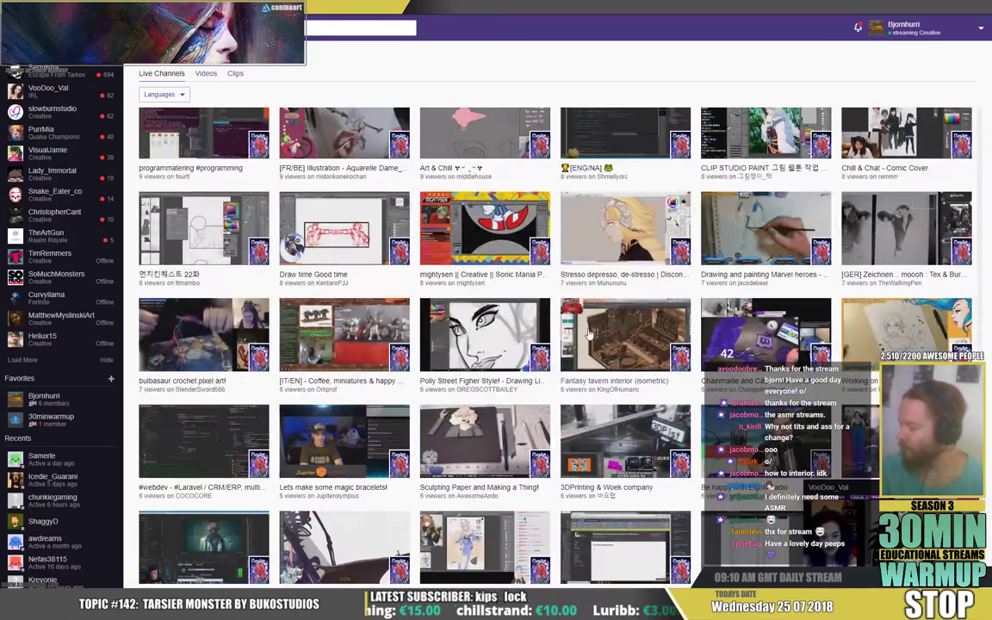
left_click(591, 334)
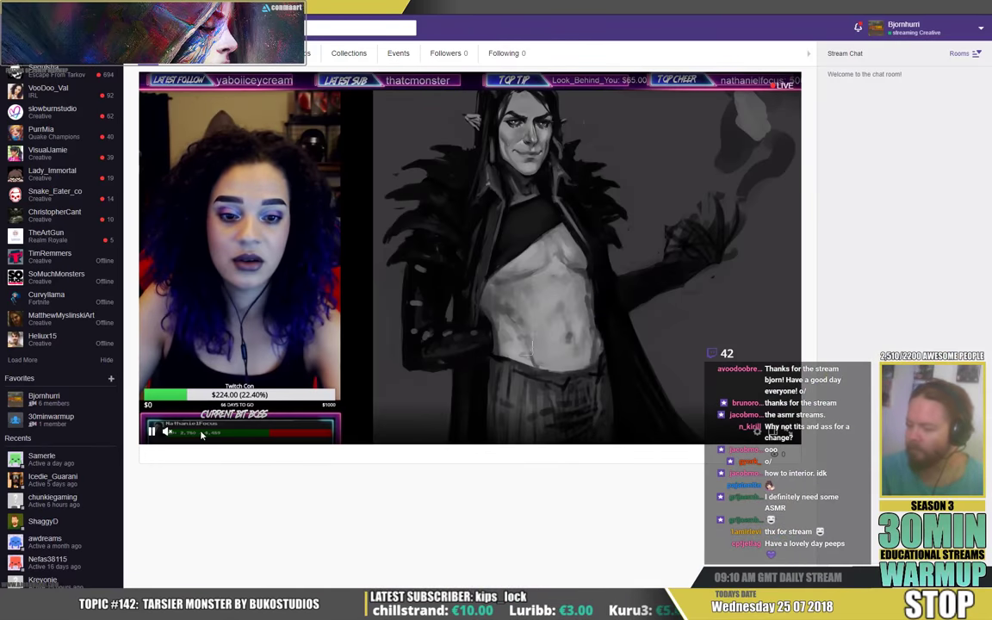